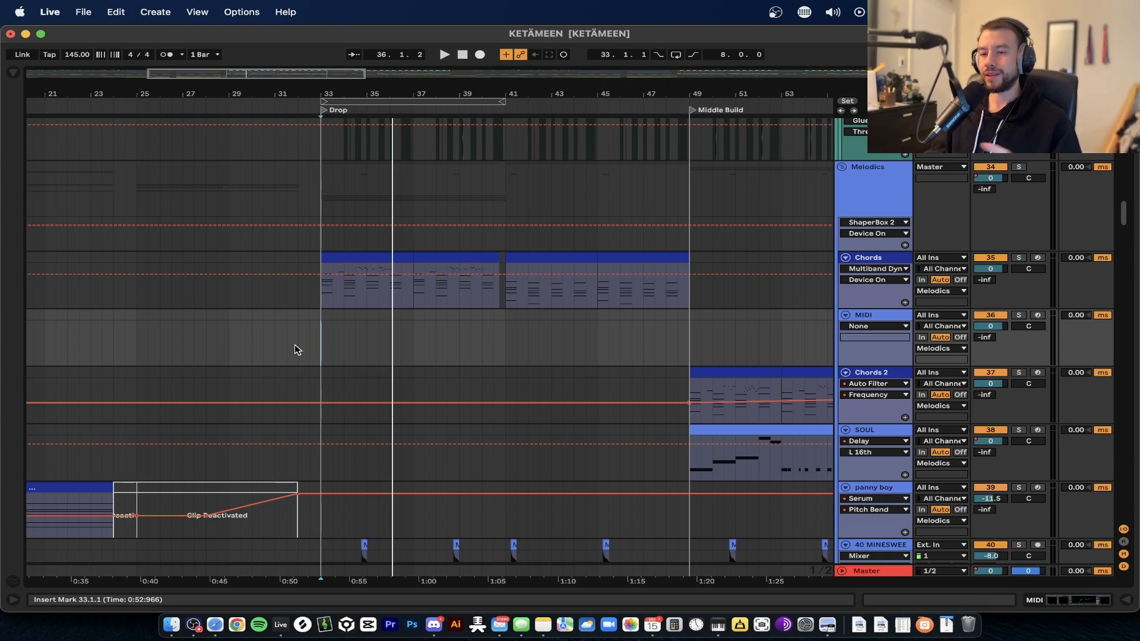
Look over the drum, melodic and intro chord tracks in the arrangement before and around the Drop section
scroll(294, 349, "left", 5)
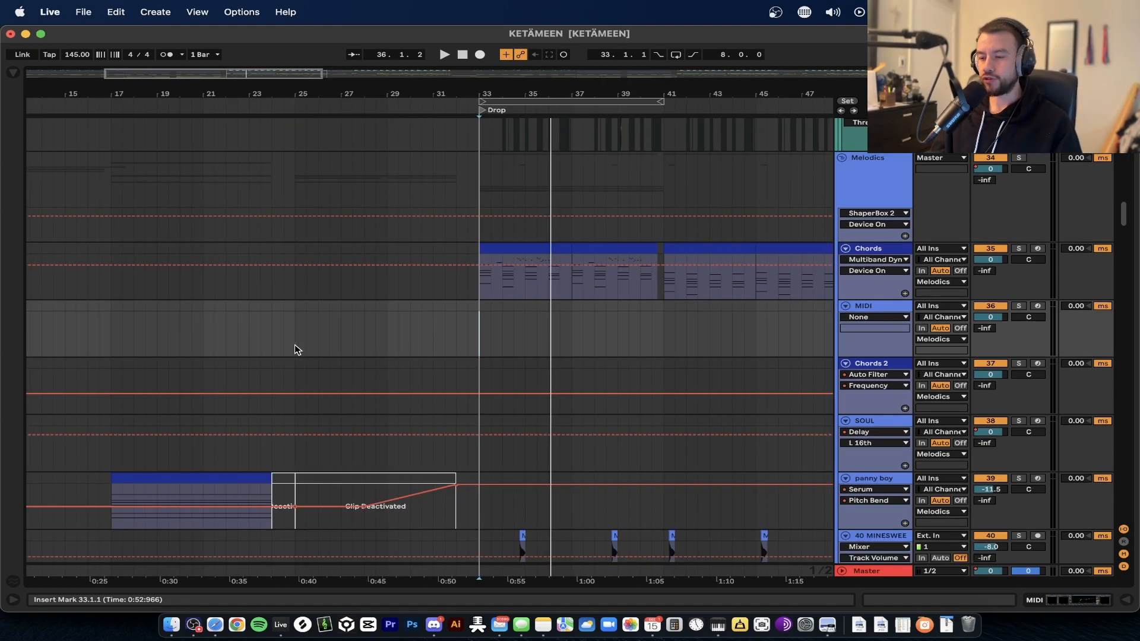
scroll(398, 366, "right", 4)
scroll(398, 366, "up", 2)
scroll(386, 351, "up", 10)
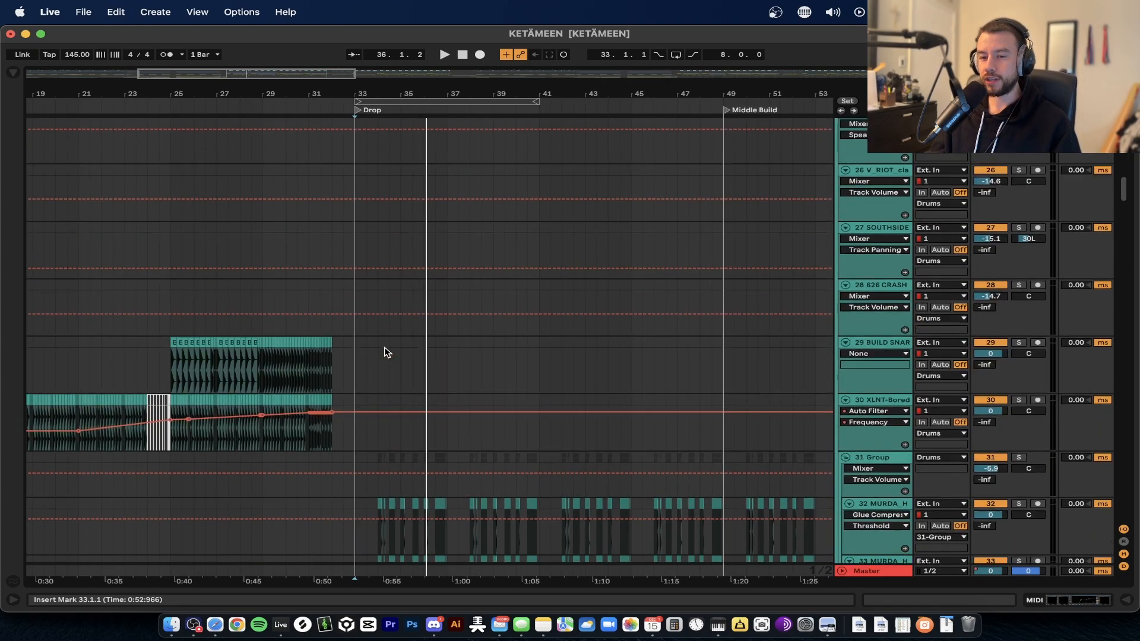
scroll(387, 350, "up", 3)
scroll(384, 350, "down", 5)
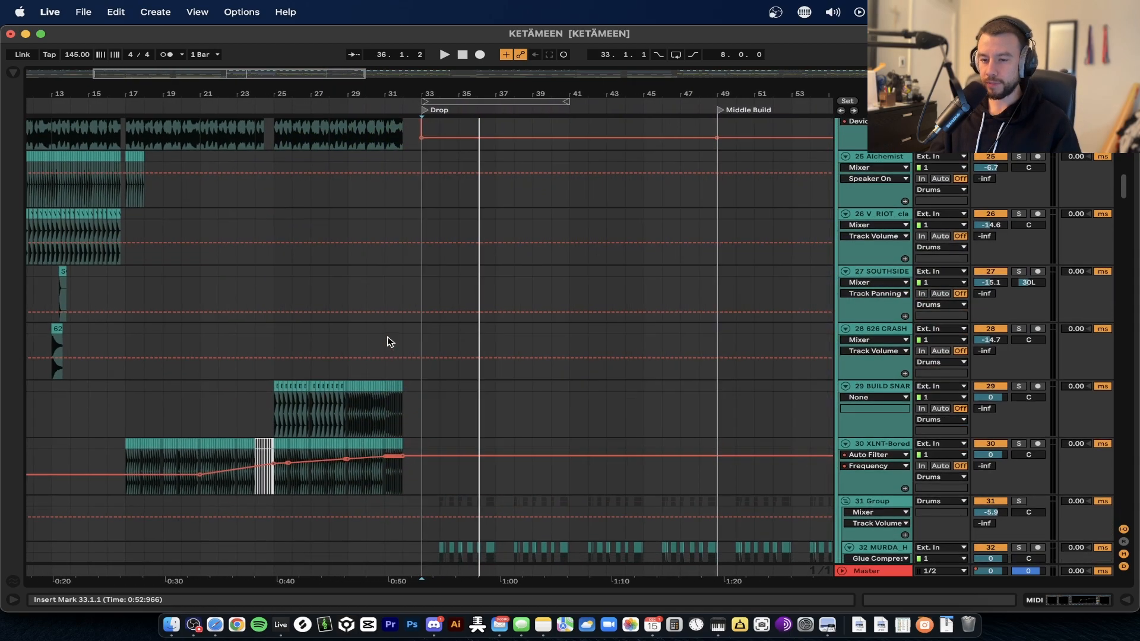
scroll(423, 290, "down", 8)
scroll(423, 287, "up", 4)
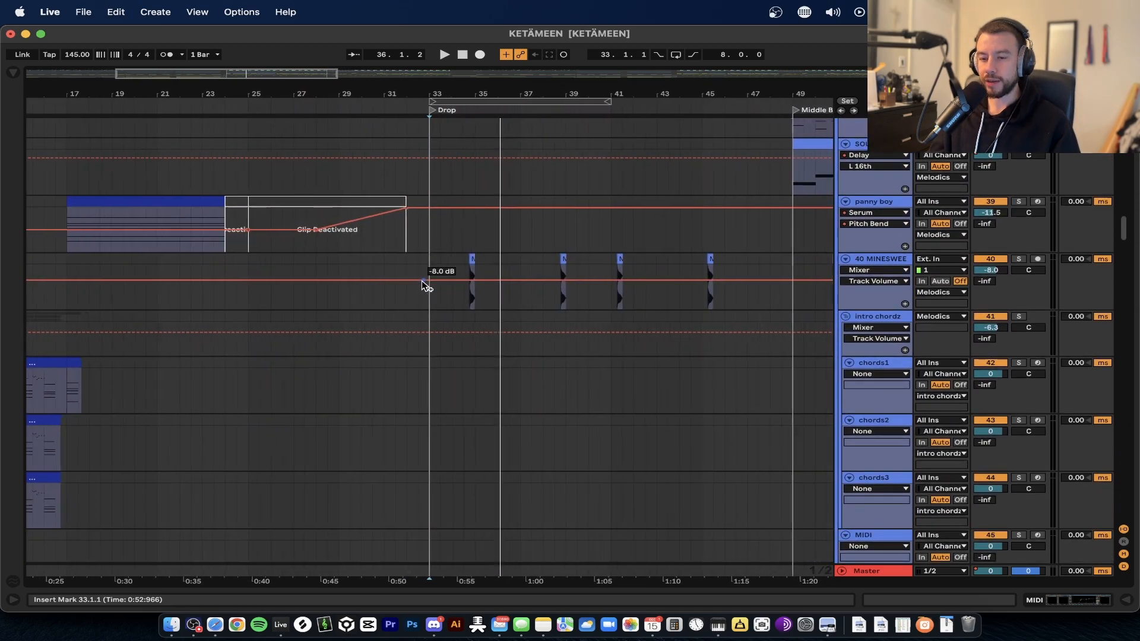
scroll(428, 331, "down", 6)
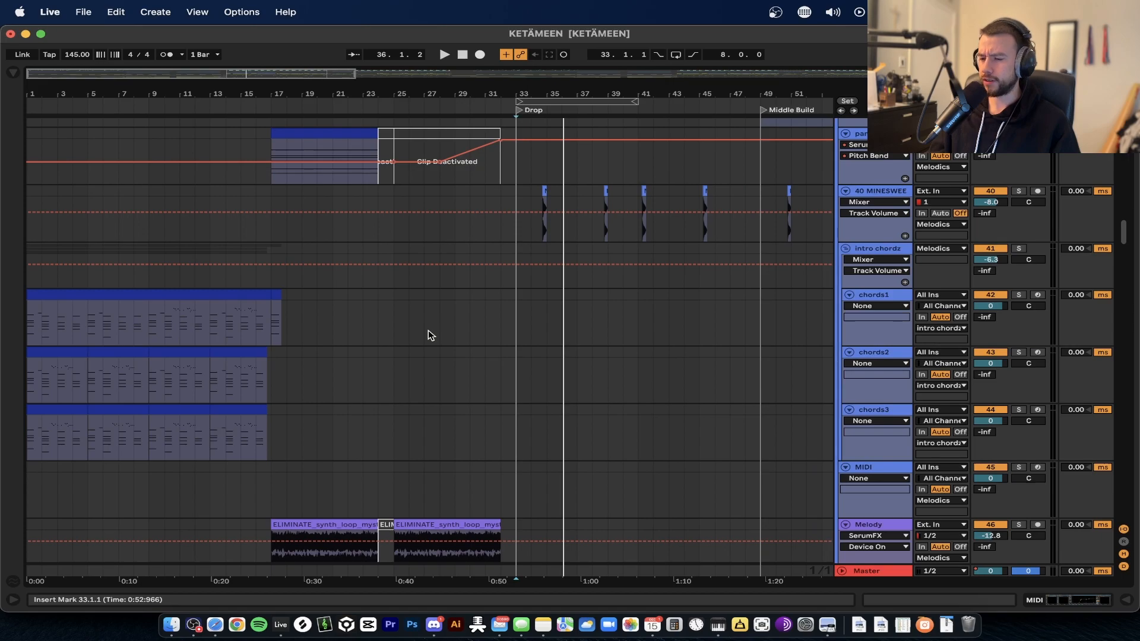
scroll(429, 330, "up", 8)
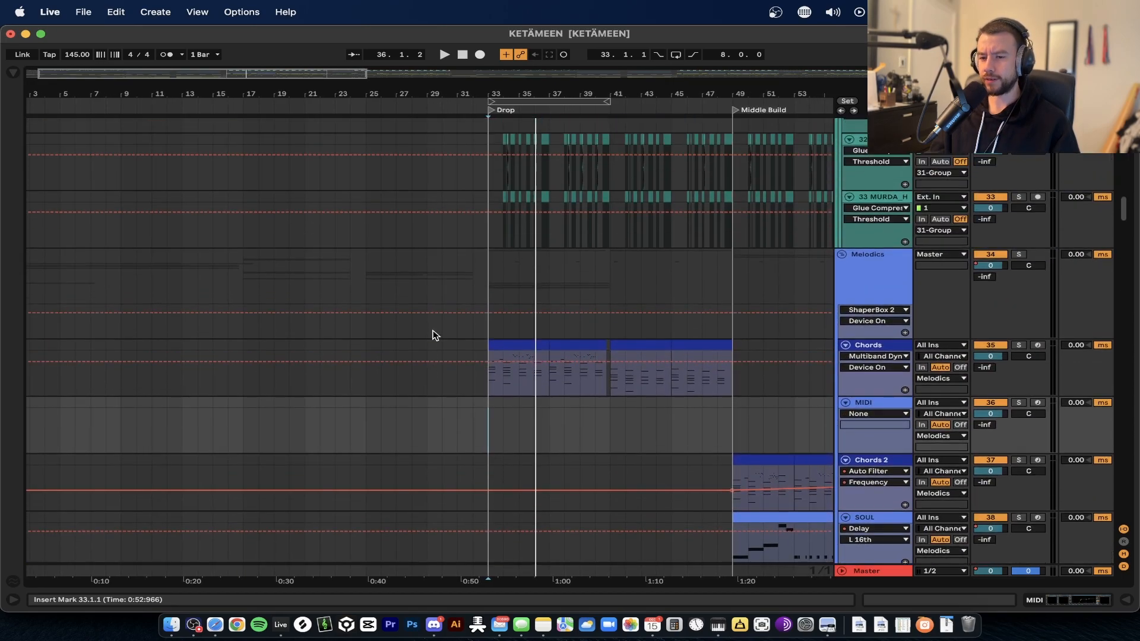
Play the arrangement from bar 29 and listen to the transition into the Drop and its Chords clips
left_click(420, 273)
key("space")
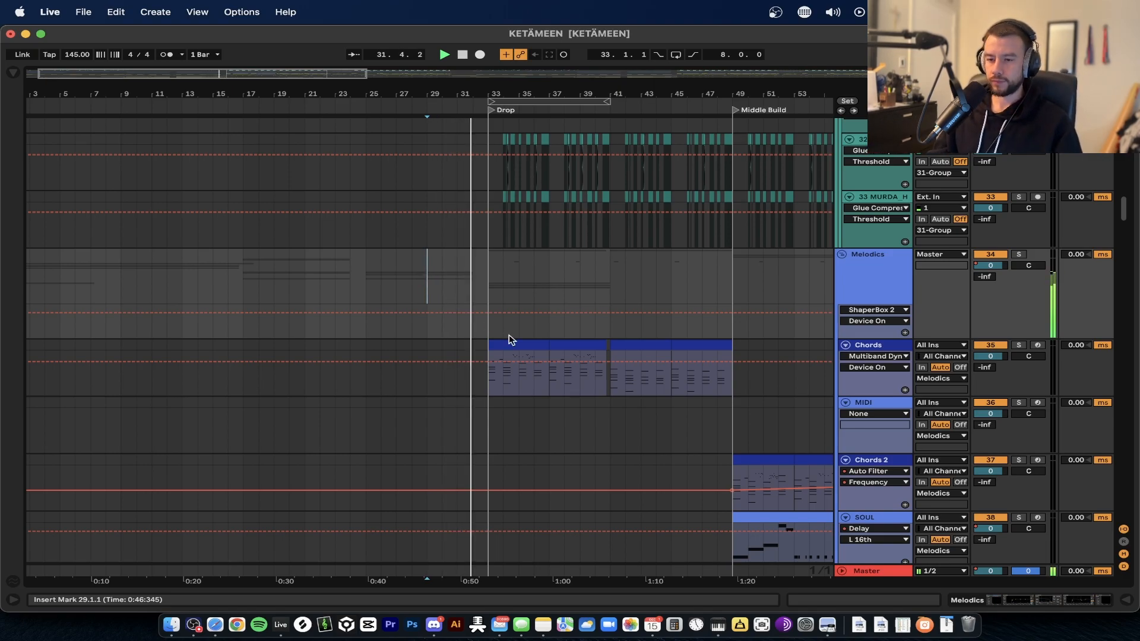
scroll(509, 339, "up", 3)
scroll(521, 414, "up", 2)
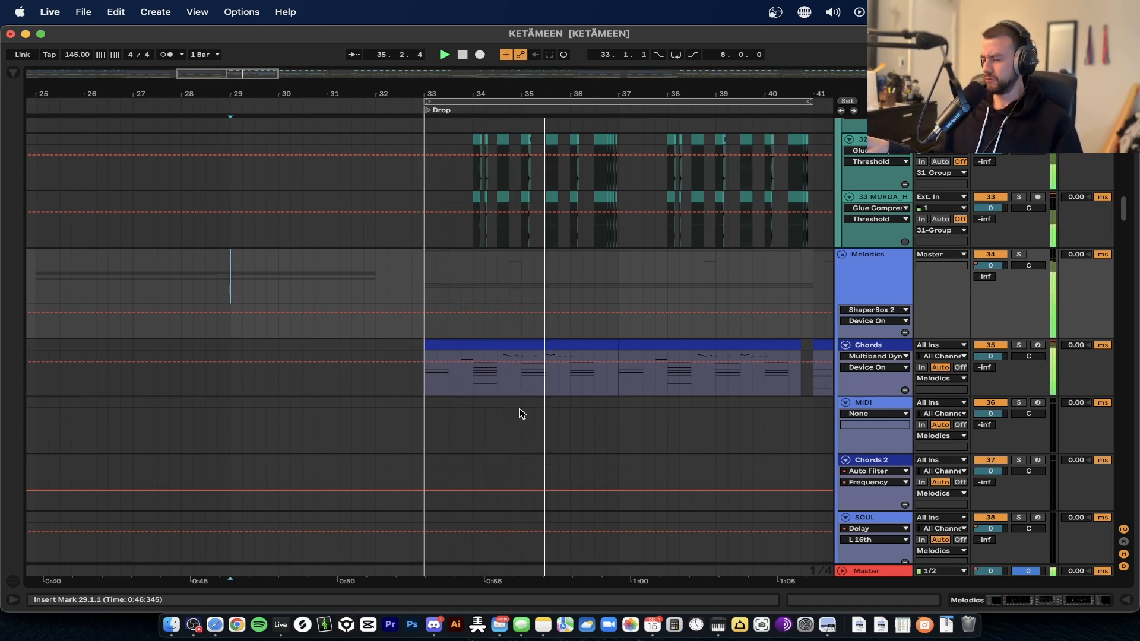
scroll(522, 414, "down", 3)
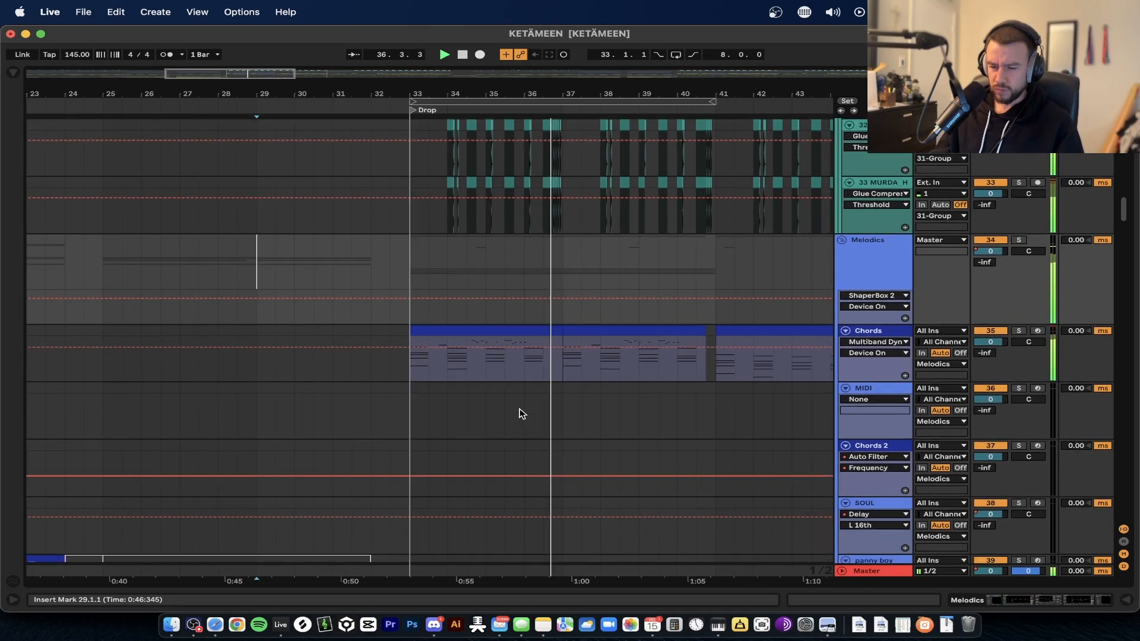
scroll(521, 414, "right", 3)
scroll(522, 414, "up", 1)
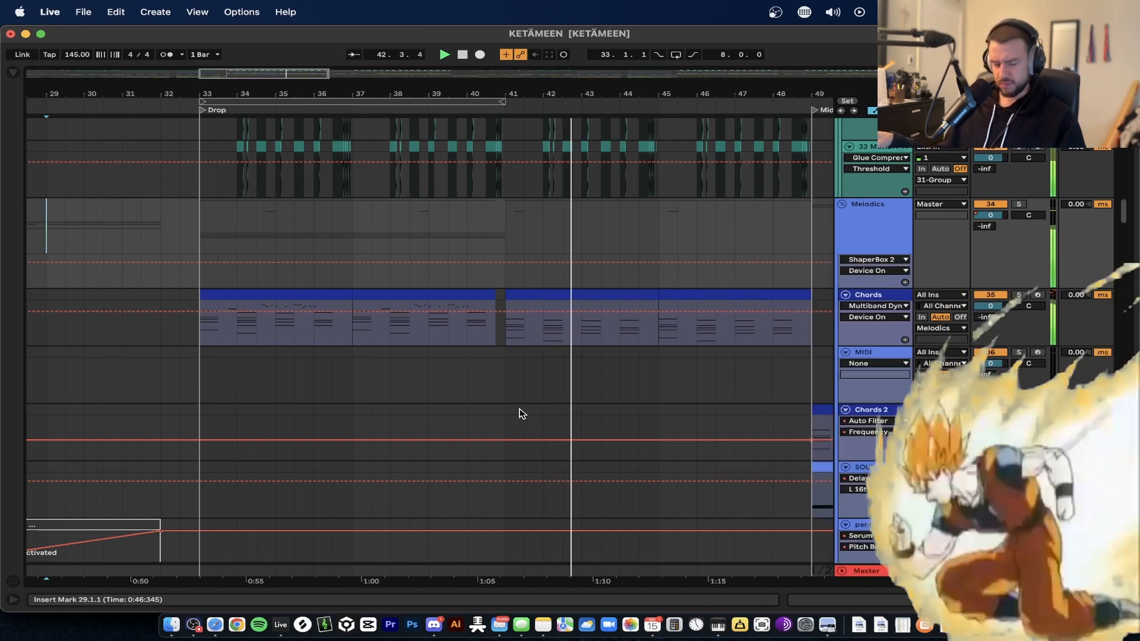
Follow the playback into the Middle Build section and examine the Chords 2 and SOUL clips
scroll(520, 410, "right", 5)
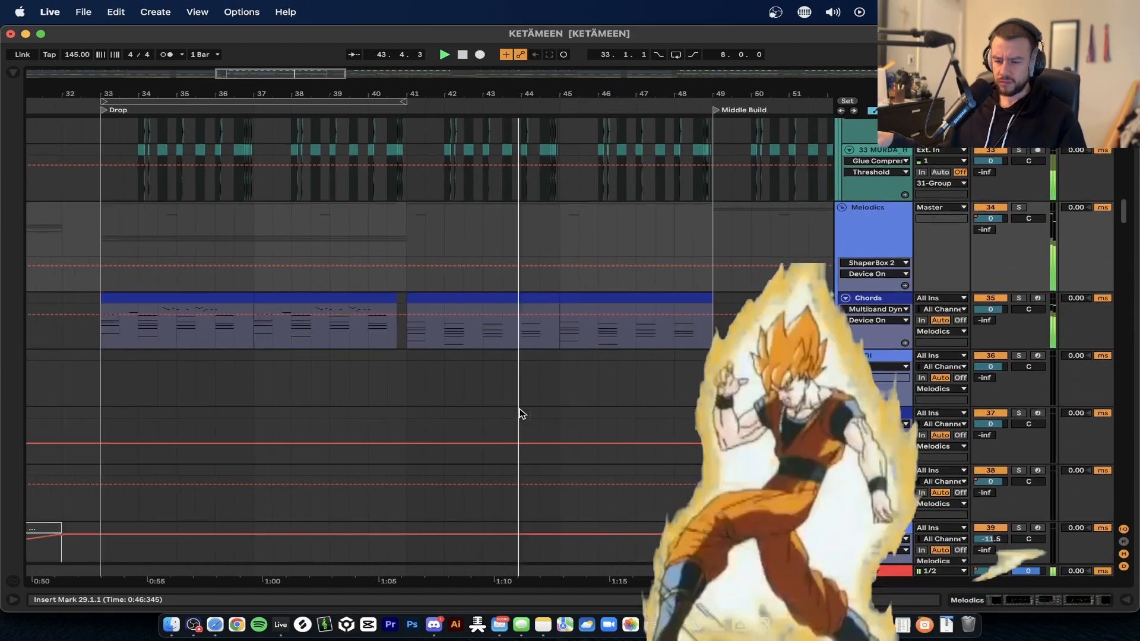
scroll(520, 410, "down", 2)
scroll(519, 409, "down", 2)
scroll(520, 410, "down", 3)
scroll(521, 411, "right", 2)
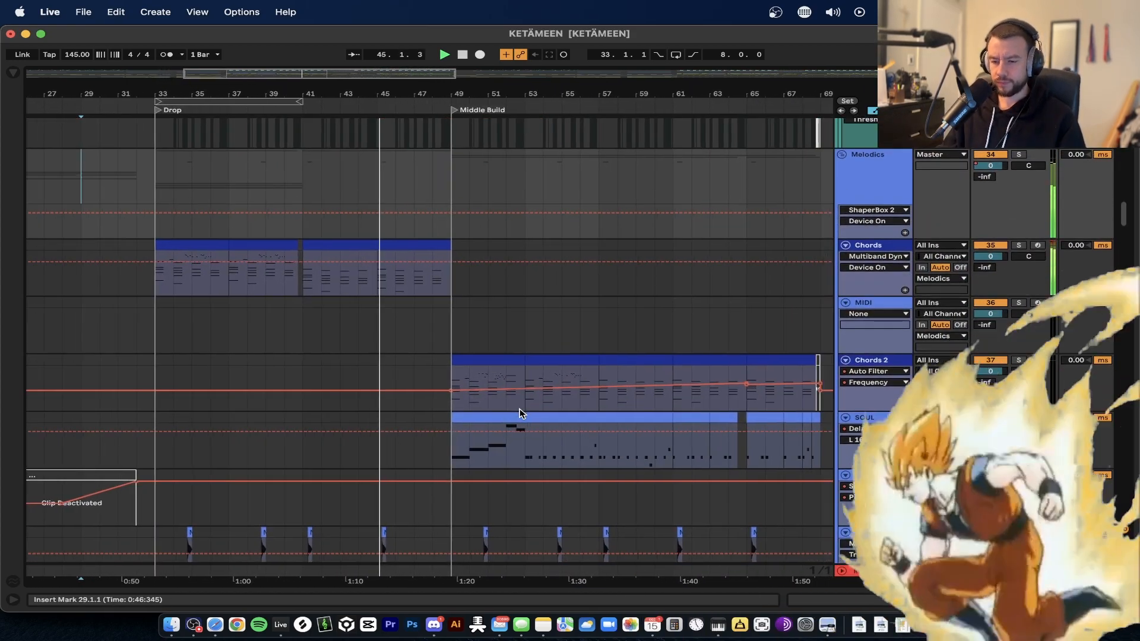
scroll(462, 337, "right", 1)
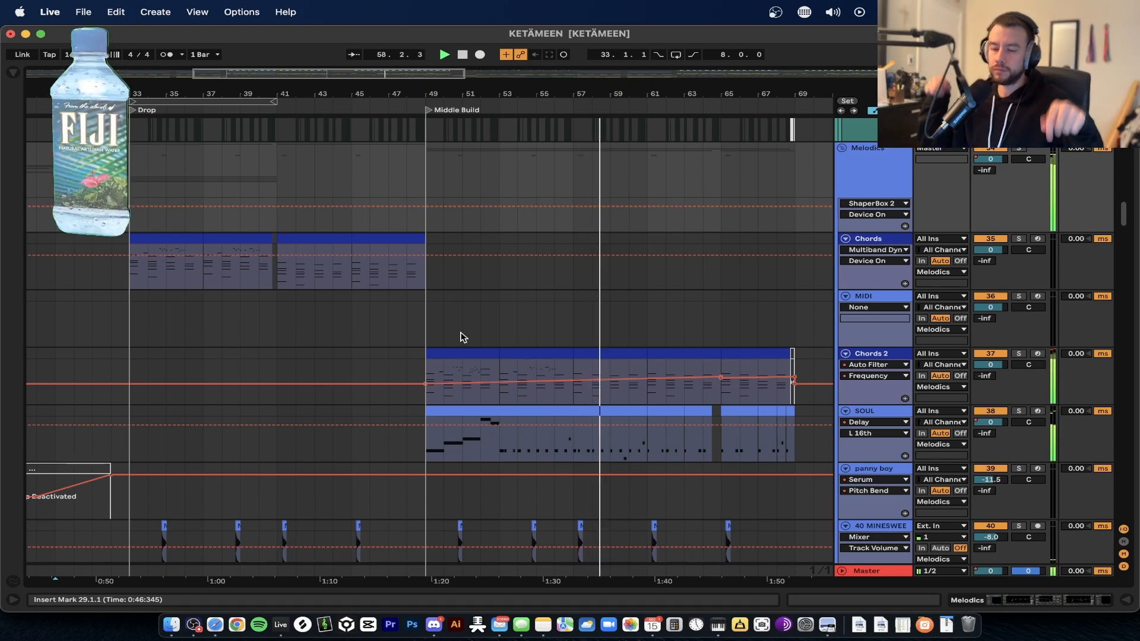
scroll(464, 337, "down", 15)
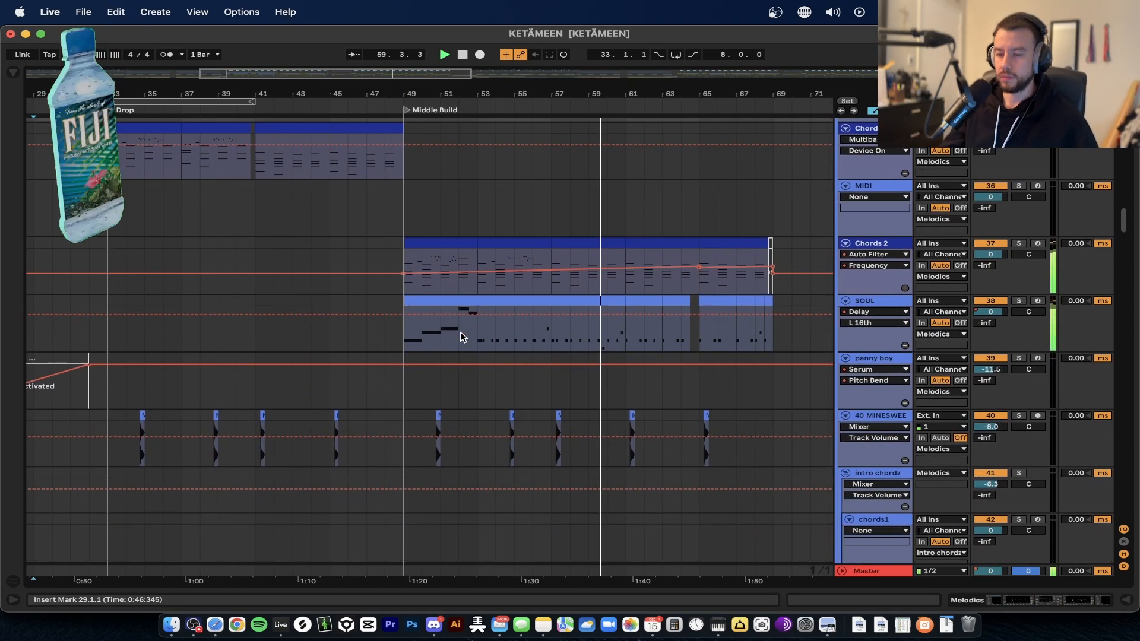
scroll(463, 337, "up", 15)
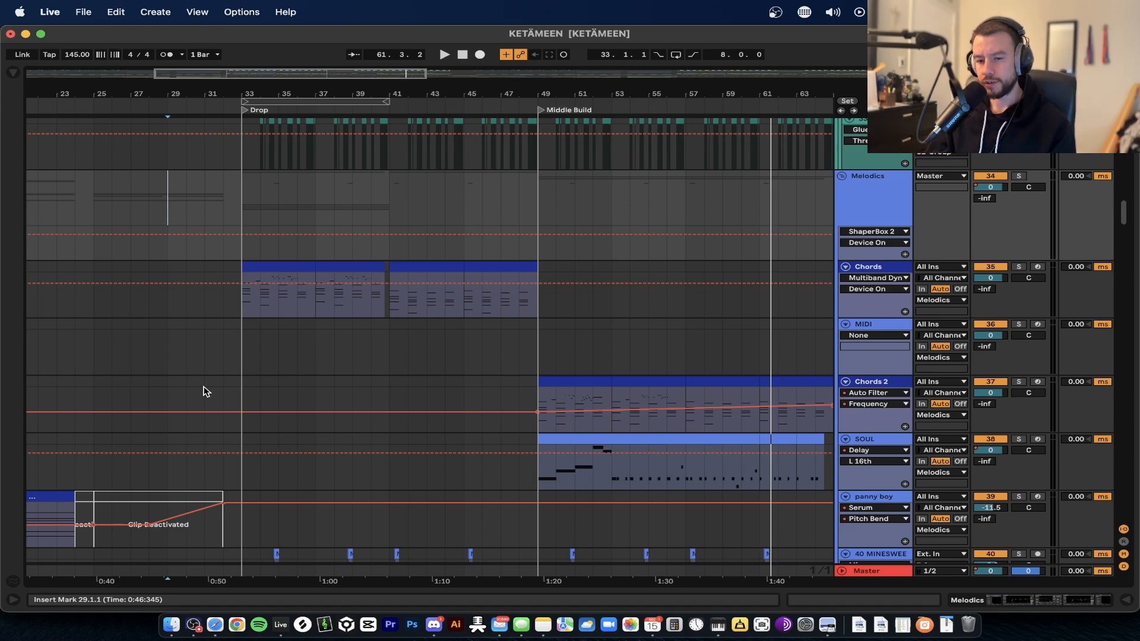
scroll(214, 392, "up", 5)
left_click(306, 266)
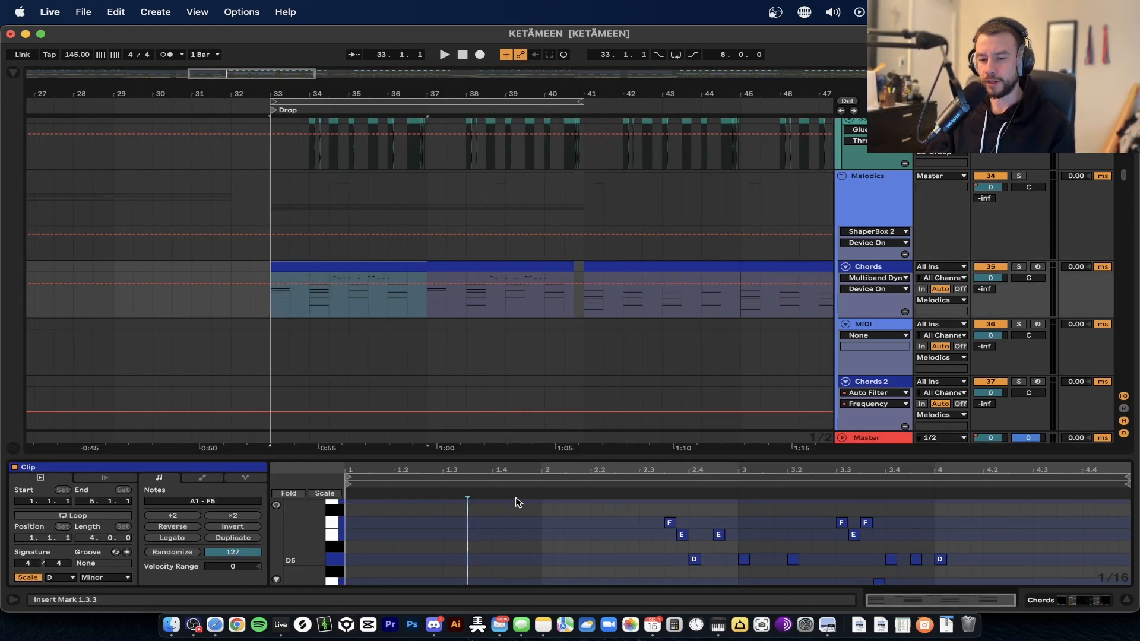
left_click_drag(409, 457, 400, 532)
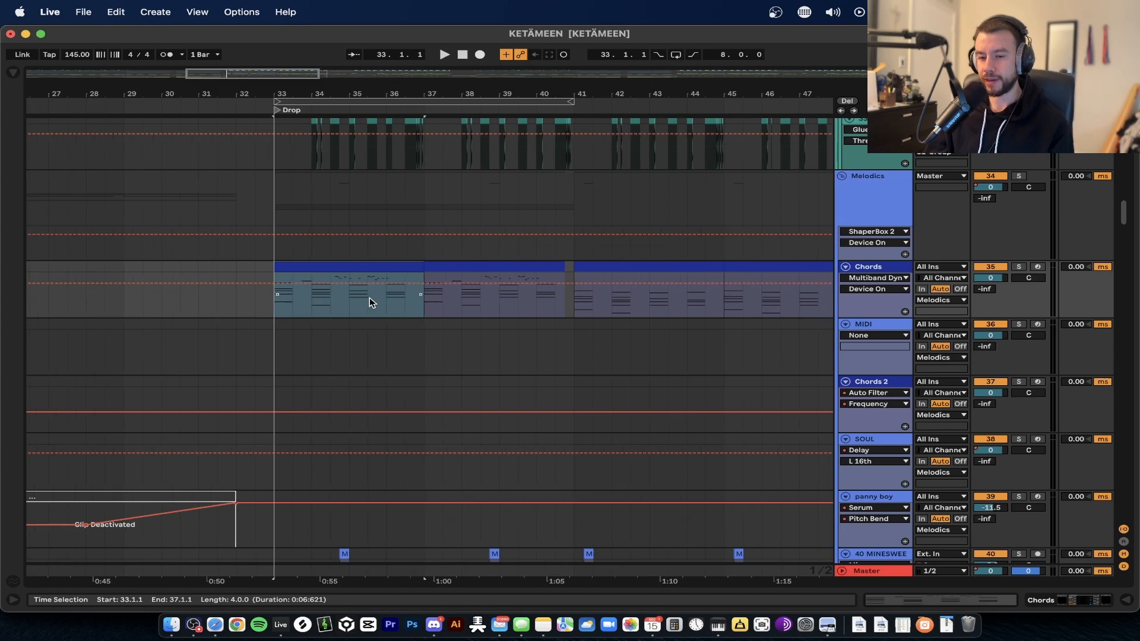
scroll(369, 300, "down", 5)
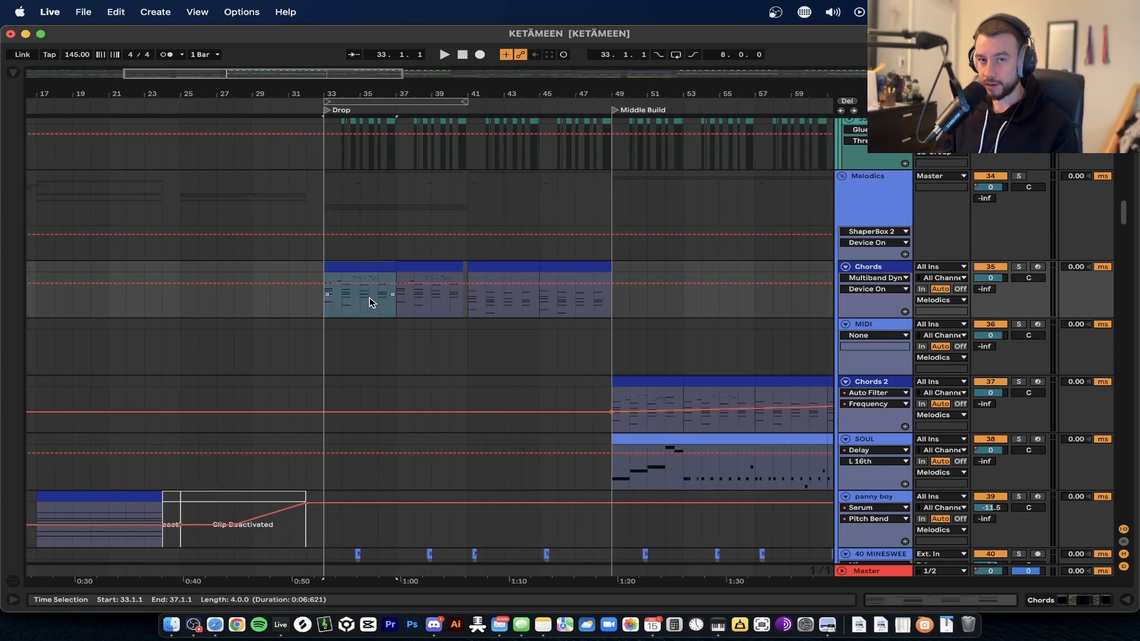
Open the first Chords clip of the Drop in the MIDI editor and enlarge the editor to show its chord notes
double_click(352, 267)
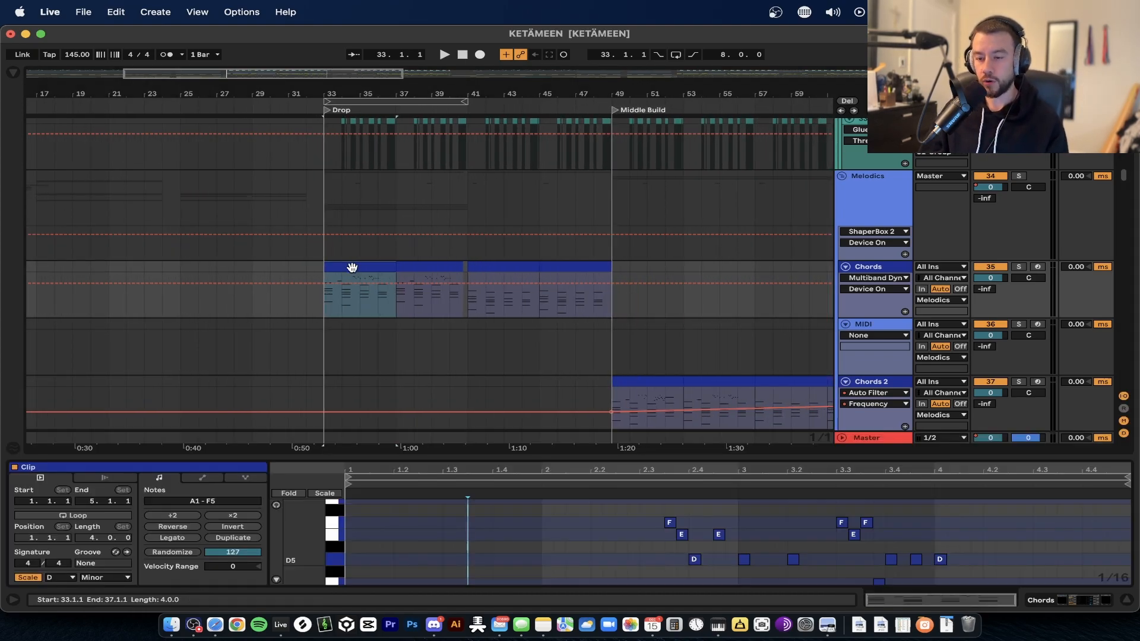
scroll(352, 267, "up", 3)
left_click_drag(381, 457, 504, 149)
scroll(478, 355, "down", 5)
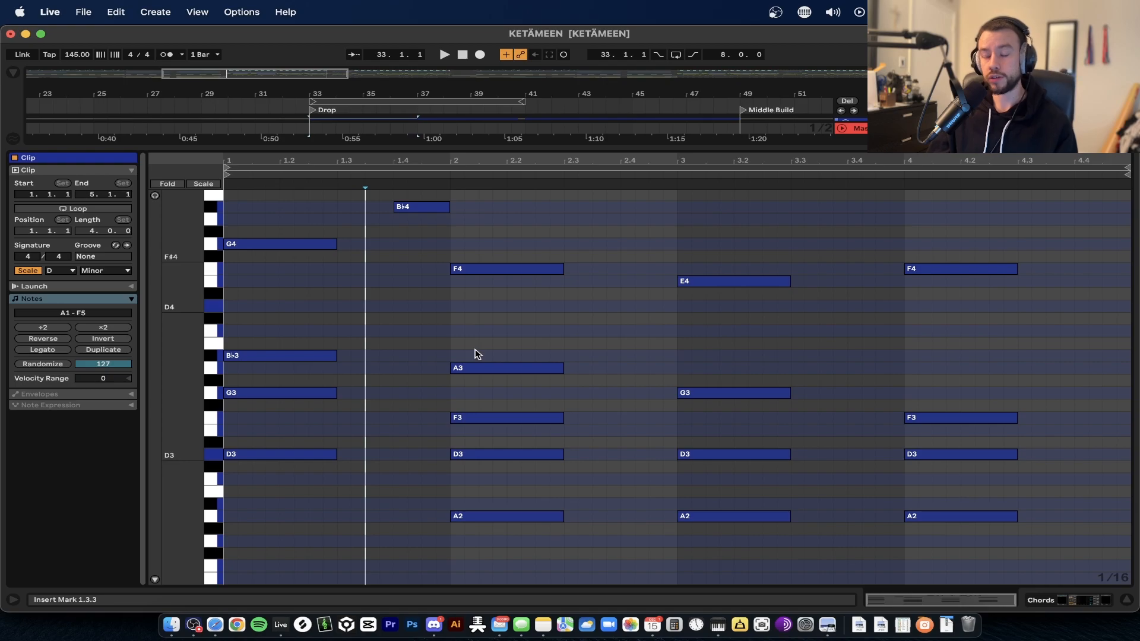
scroll(475, 355, "down", 1)
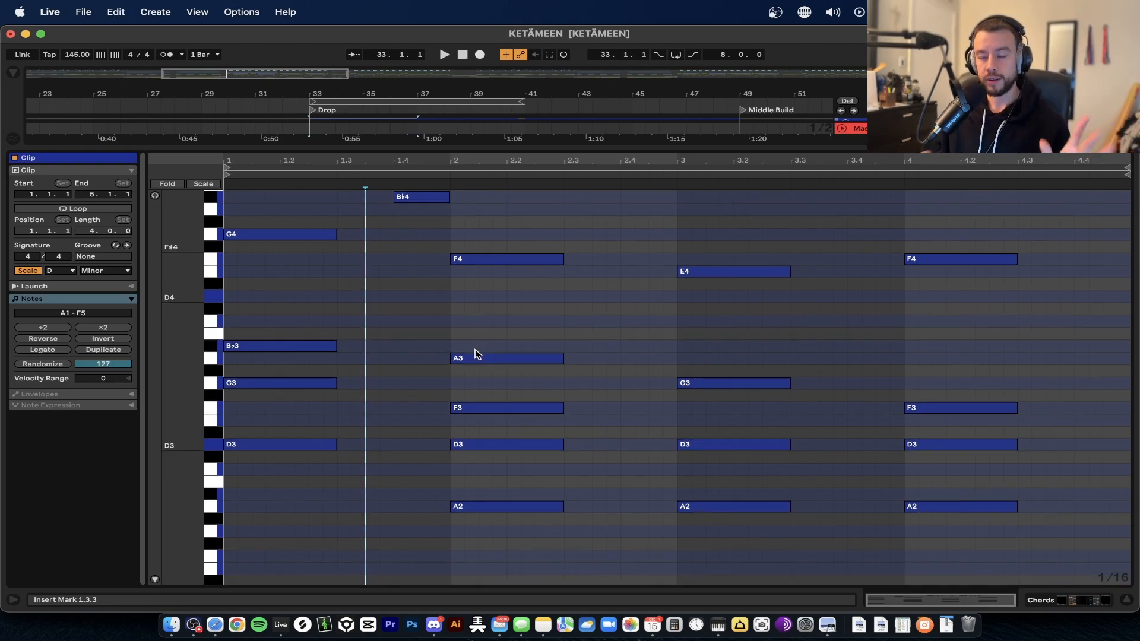
Switch to Preview to study the D minor scale chart in D Minor.png, moving its window towards the screen's centre and closing it
left_click(828, 627)
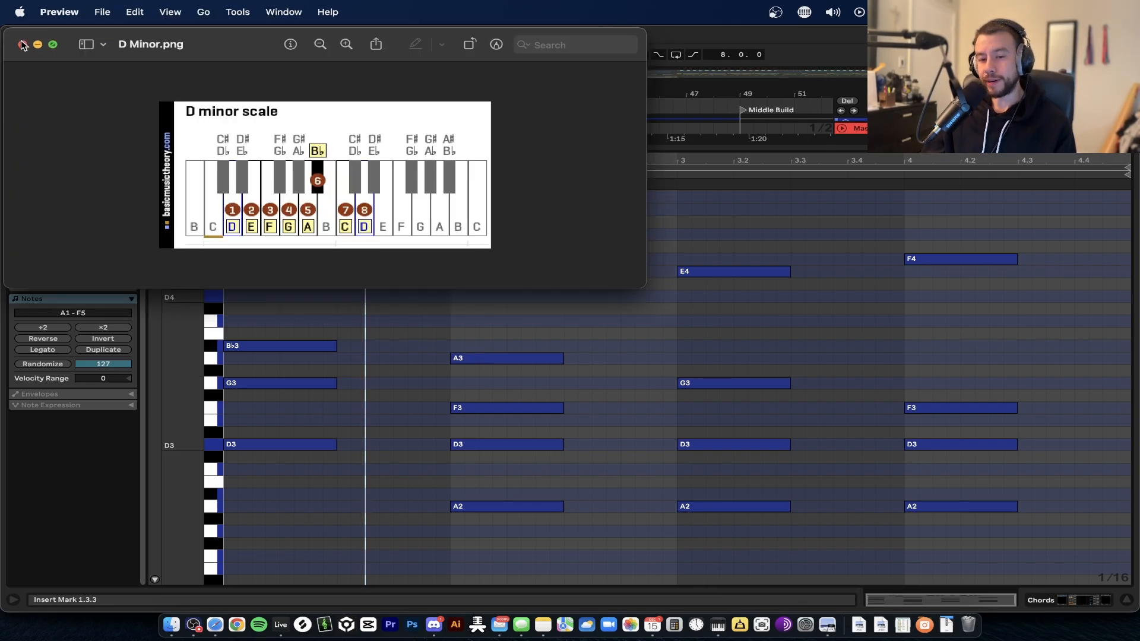
left_click_drag(177, 37, 369, 111)
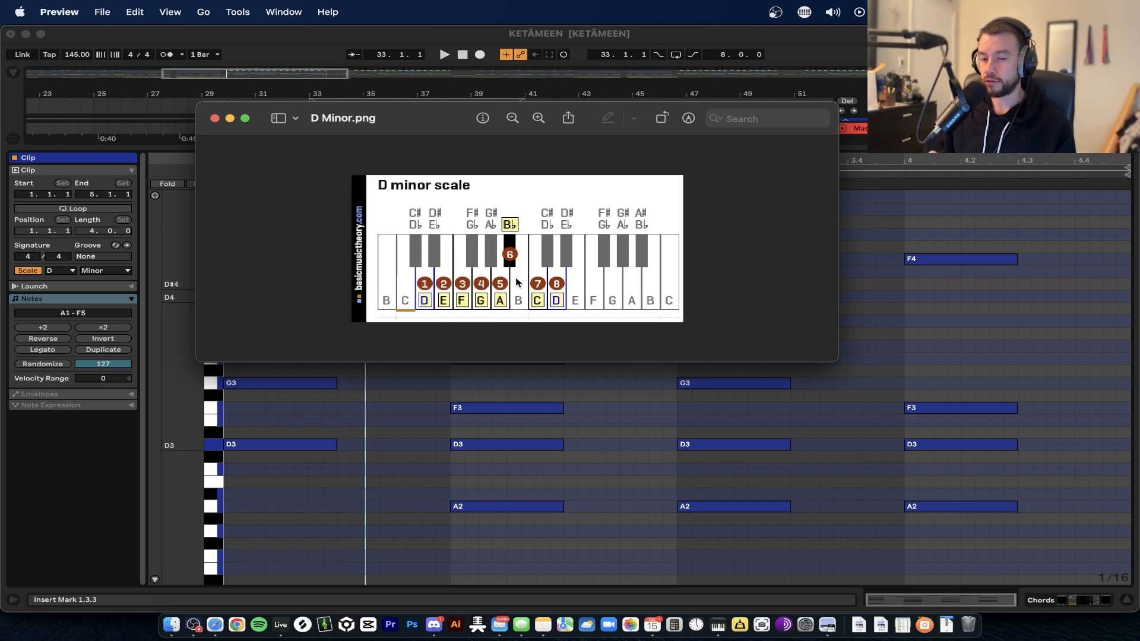
left_click(215, 118)
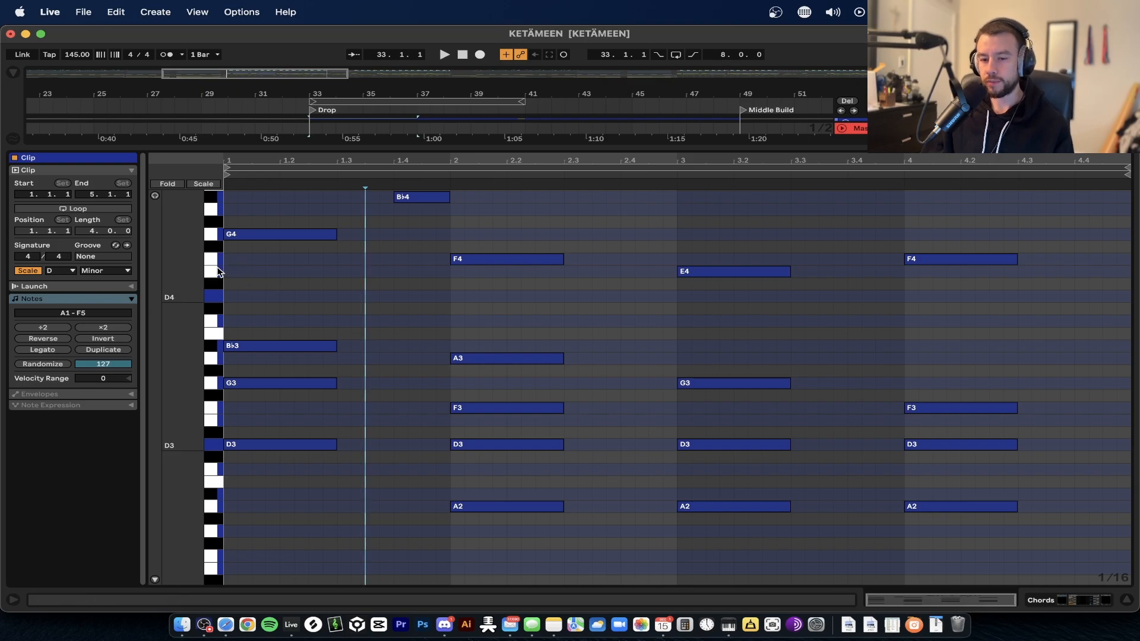
Examine the notes stacked in the first chord of the Chords clip, down to D2
scroll(327, 286, "up", 2)
scroll(343, 298, "down", 2)
scroll(343, 304, "down", 1)
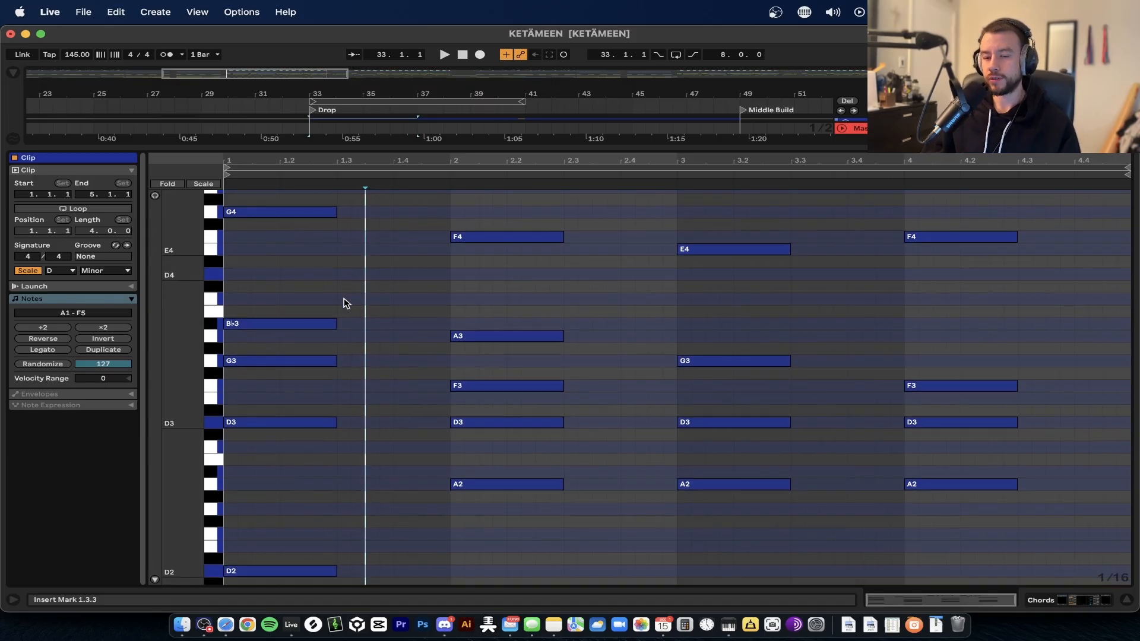
left_click_drag(315, 495, 314, 217)
left_click(266, 454)
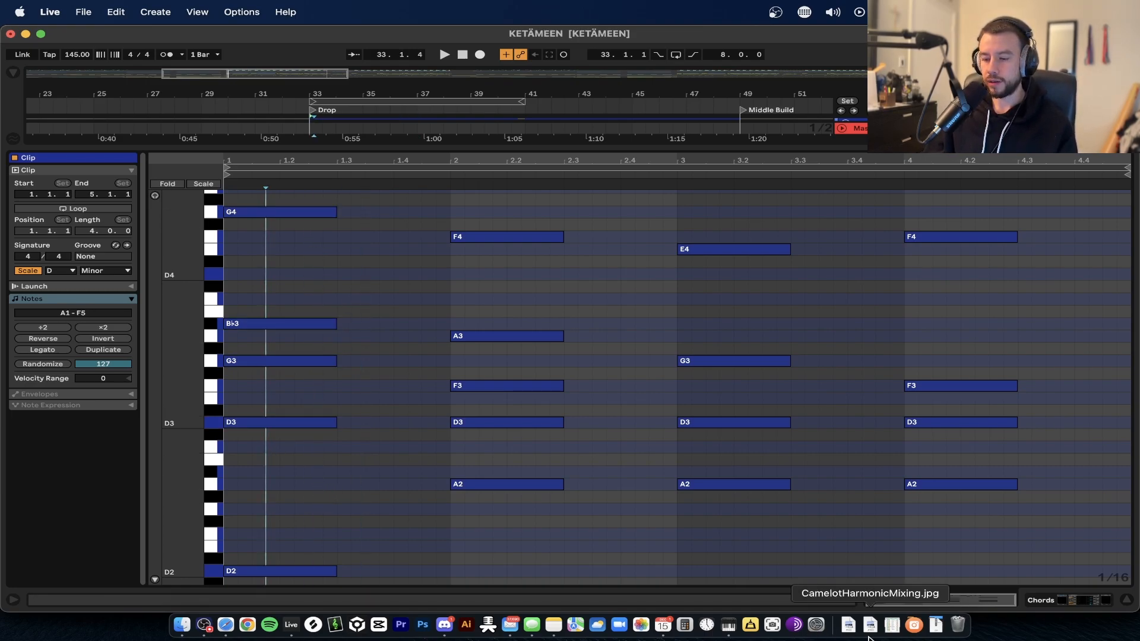
Check D Minor.png in Preview again, close it, and select the first chord's D3 note
left_click(849, 627)
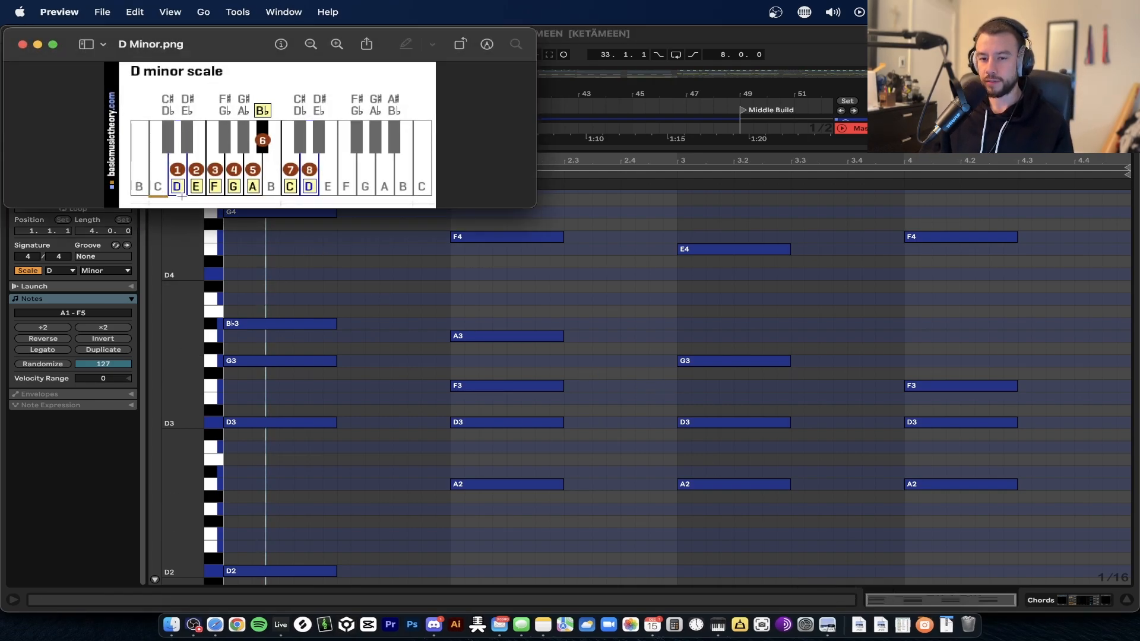
left_click(22, 44)
left_click(244, 423)
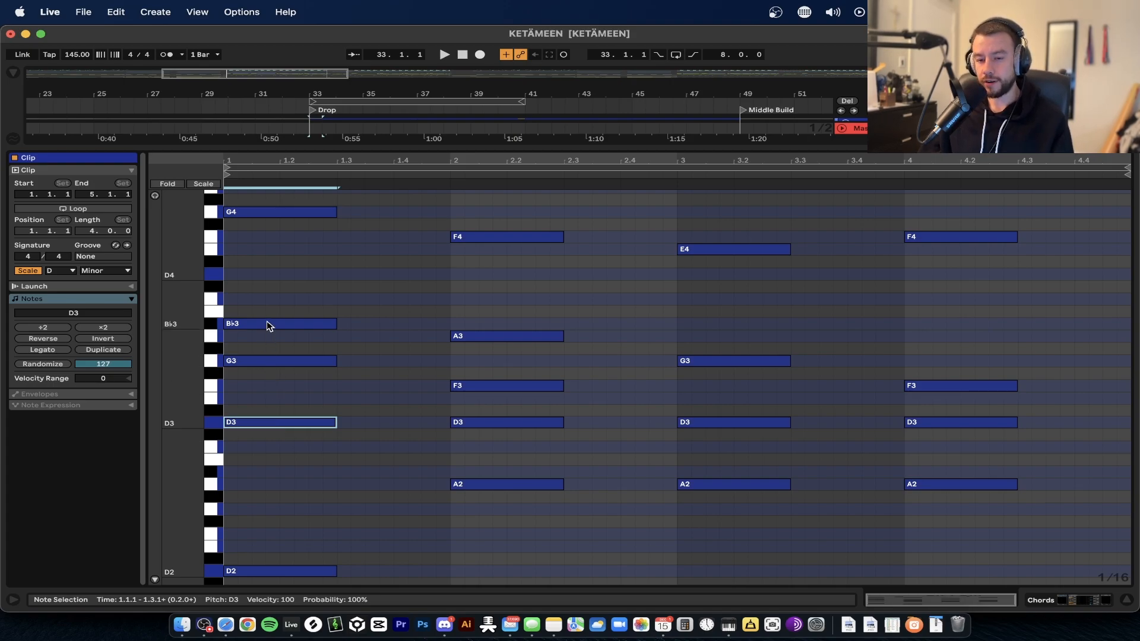
Turn on note preview in the MIDI editor and select the first chord's notes to hear them, clearing the selection at the end
scroll(308, 407, "up", 2)
left_click_drag(319, 504, 207, 290)
left_click(155, 196)
left_click_drag(307, 476, 245, 324)
left_click_drag(331, 493, 286, 355)
left_click(311, 323)
left_click(350, 486)
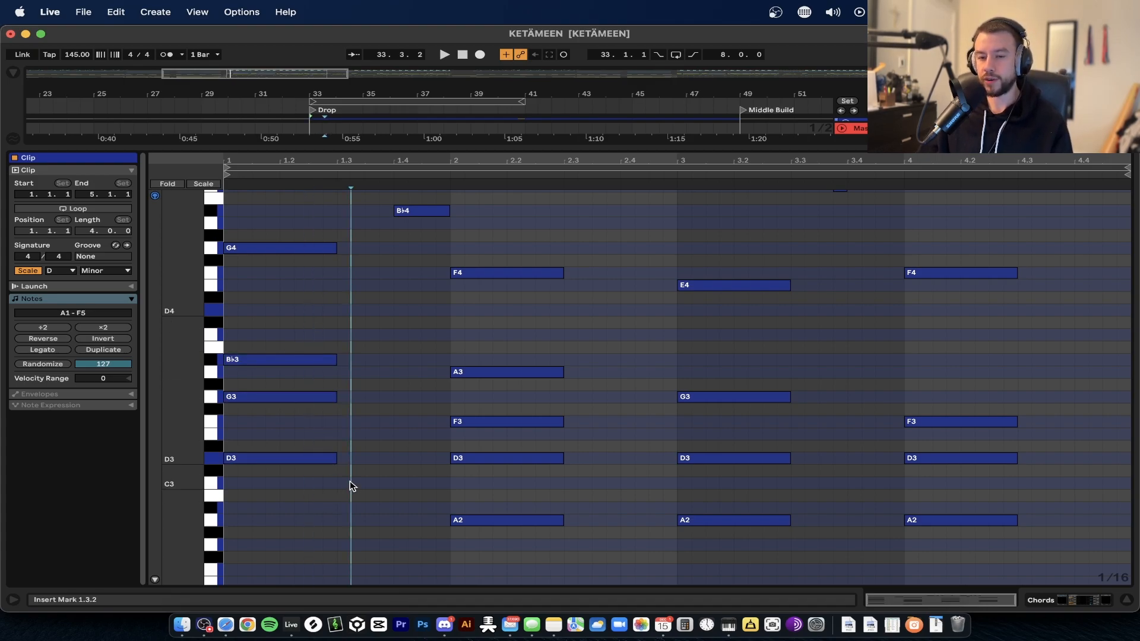
Enlarge the MIDI editor further and review the clip's notes from the low D2 up to the melody around D5
scroll(345, 478, "up", 1)
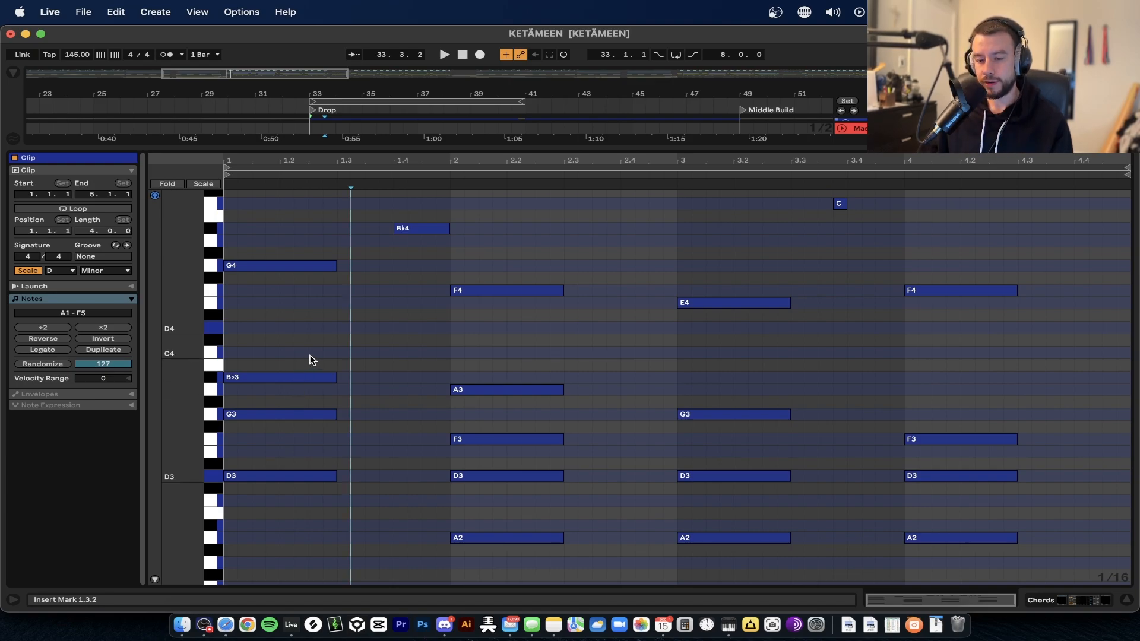
scroll(308, 359, "down", 1)
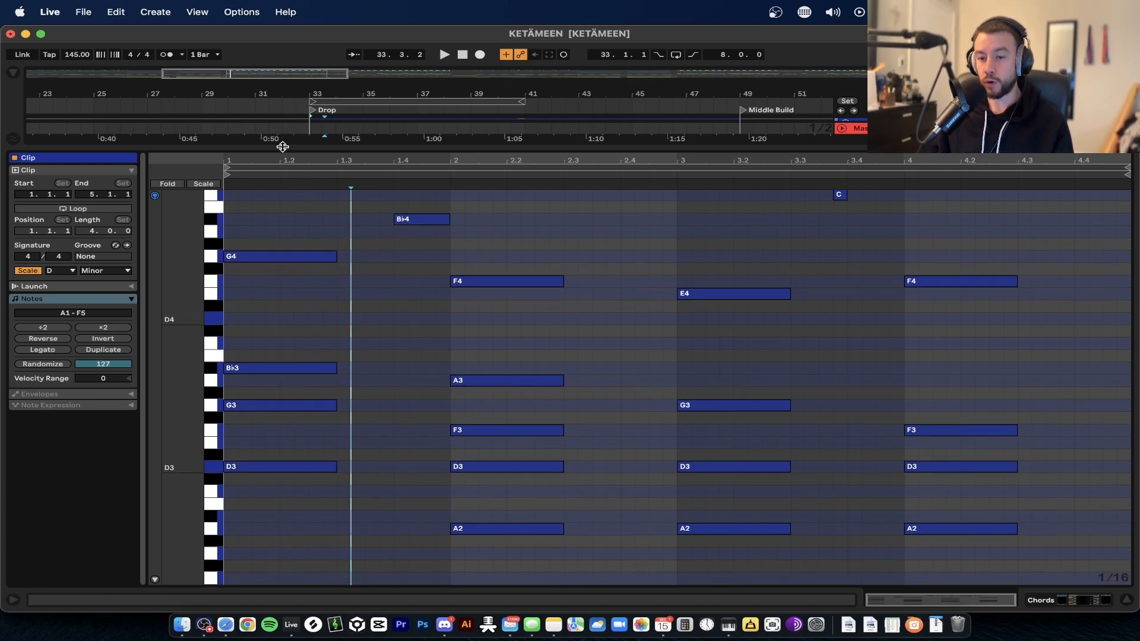
left_click_drag(282, 147, 282, 108)
scroll(297, 265, "down", 5)
scroll(308, 462, "up", 2)
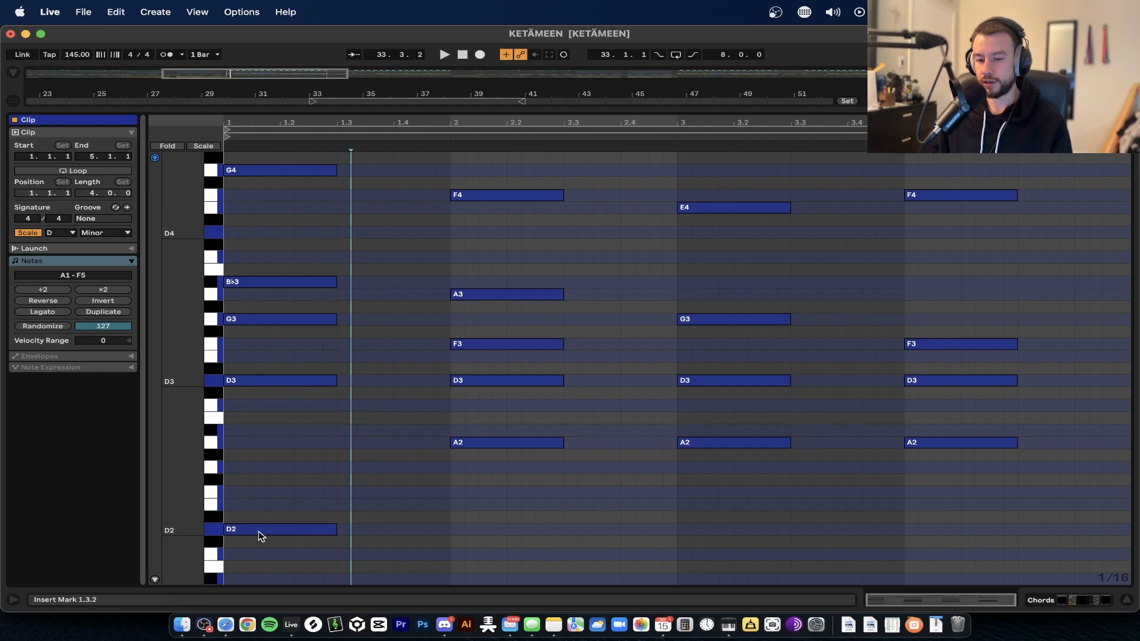
scroll(300, 517, "up", 6)
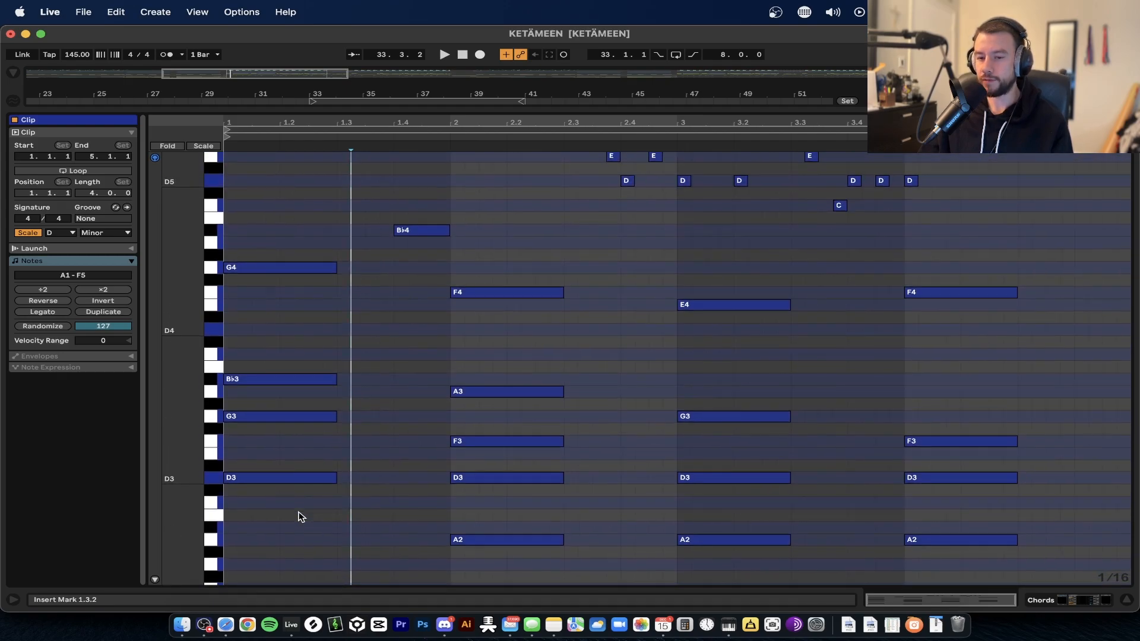
Select the first chord's notes together, clear the selection, and single out its top G4 note
left_click_drag(302, 559, 280, 321)
left_click(303, 351)
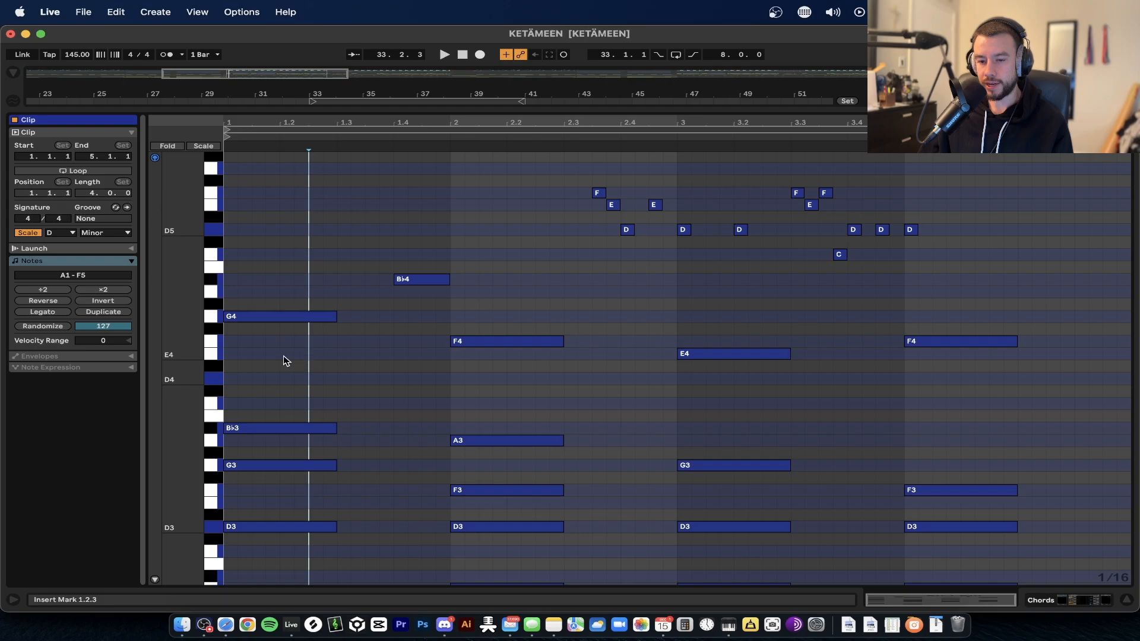
left_click_drag(251, 318, 250, 319)
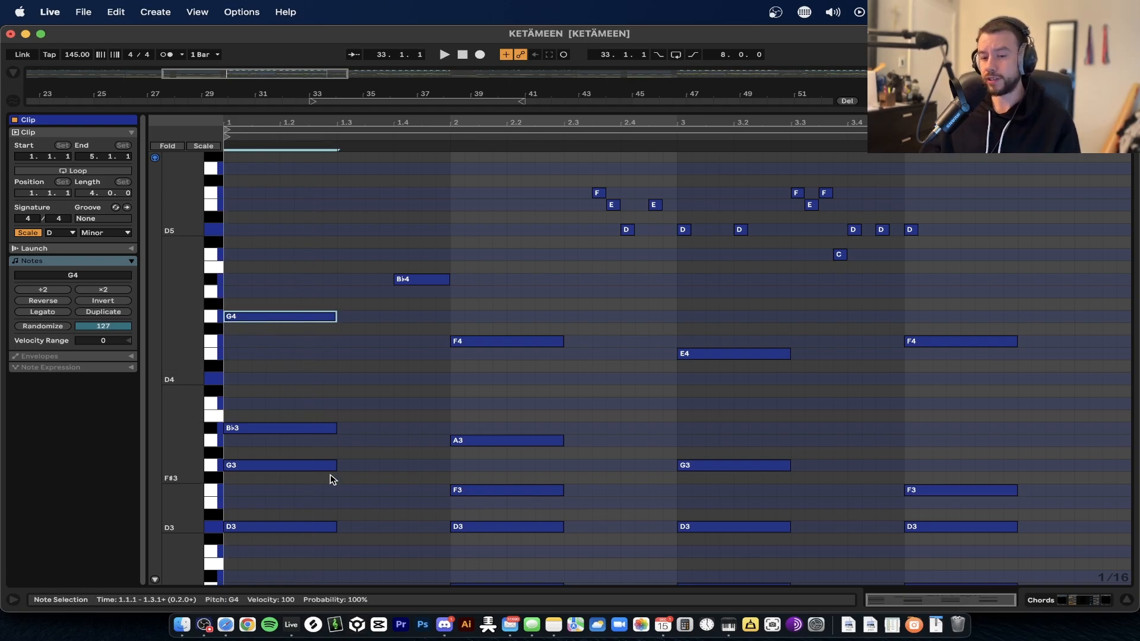
Select the first chord's notes from D3 to G4 together and clear the selection
scroll(294, 327, "down", 5)
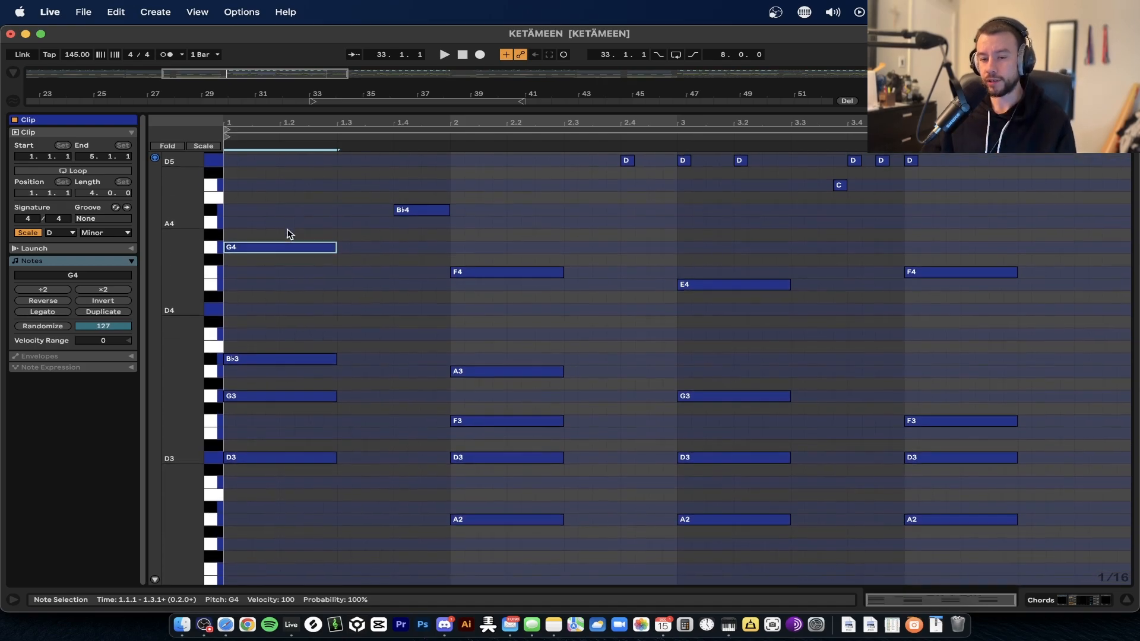
left_click(273, 210)
left_click_drag(272, 211, 311, 585)
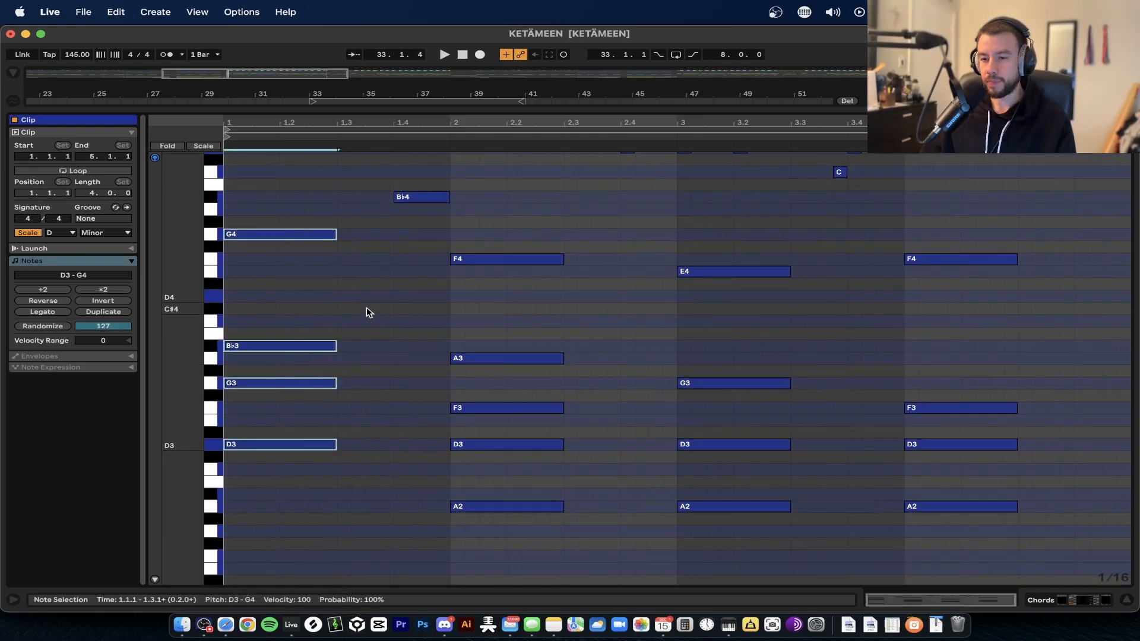
scroll(386, 312, "up", 1)
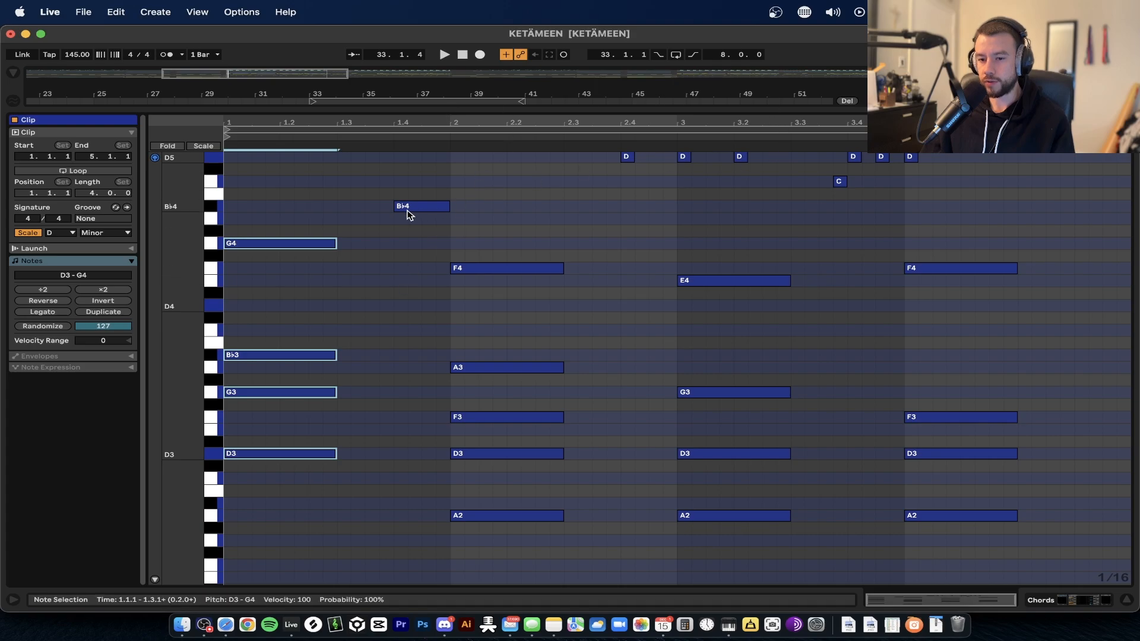
left_click(399, 237)
Play the drop with the arrangement in view, then show the first Chords clip's notes in an enlarged MIDI editor
key("alt+super+e")
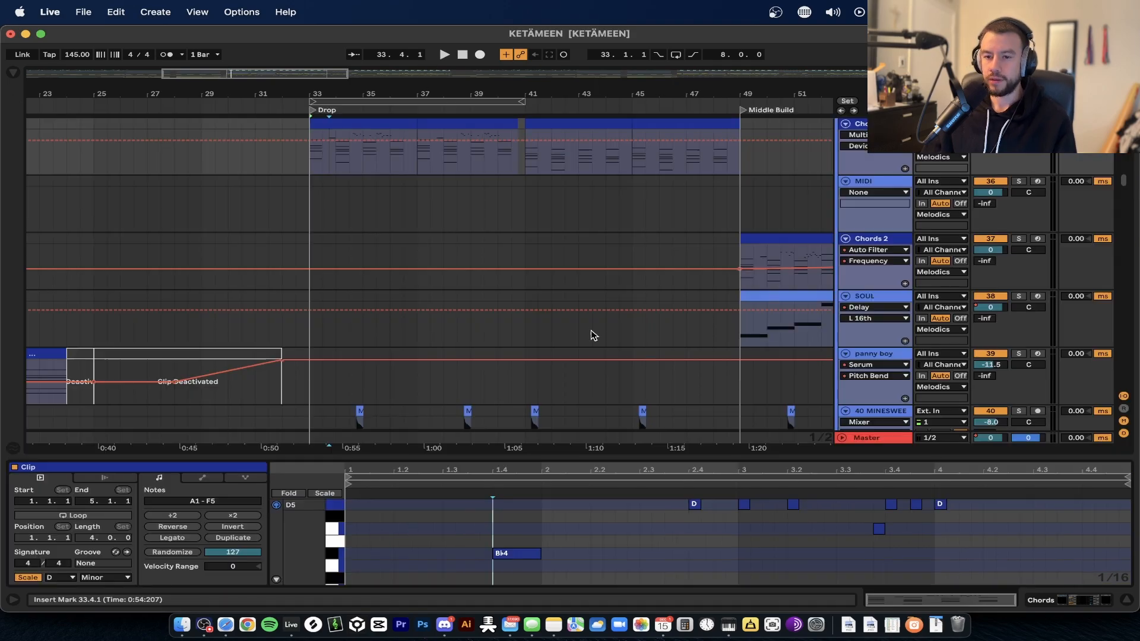
key("space")
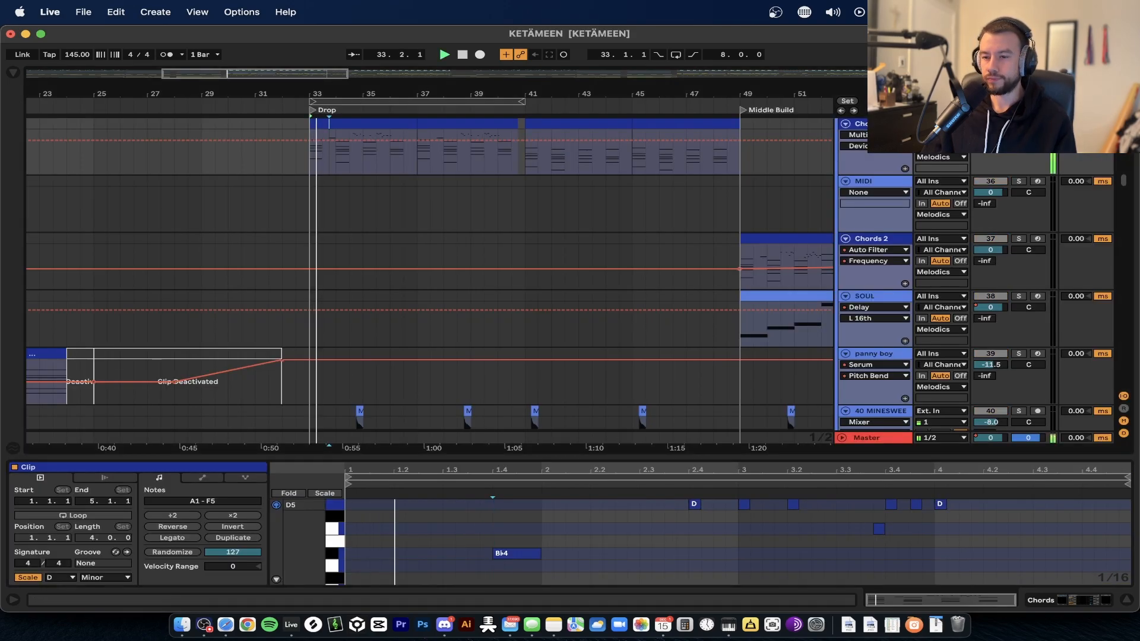
scroll(380, 222, "up", 1)
scroll(382, 221, "up", 3)
left_click(408, 124)
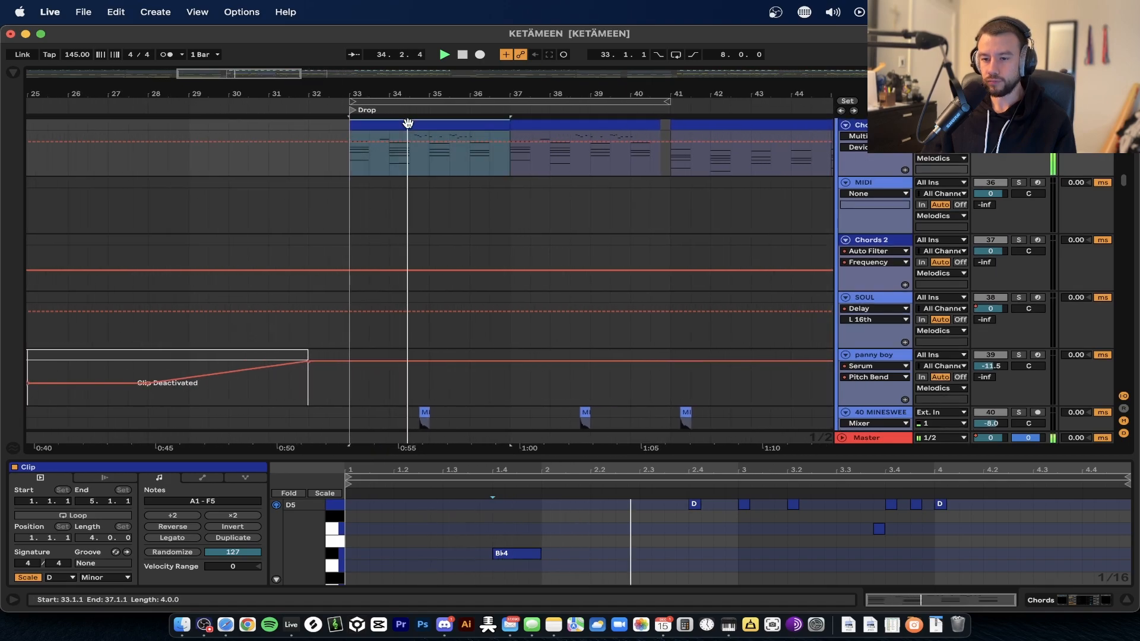
left_click_drag(498, 456, 498, 137)
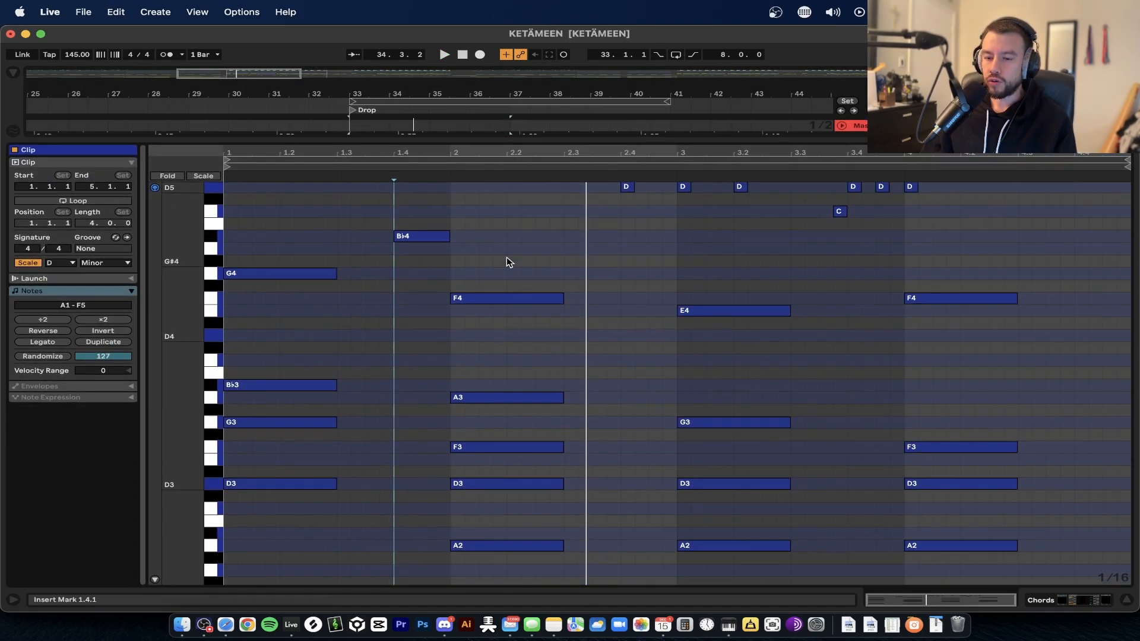
Deactivate the melody notes from B♭4 to F5 and play the clip's chords on their own
scroll(507, 257, "up", 4)
left_click_drag(418, 376, 926, 178)
scroll(700, 304, "down", 5)
key("space")
scroll(615, 362, "up", 2)
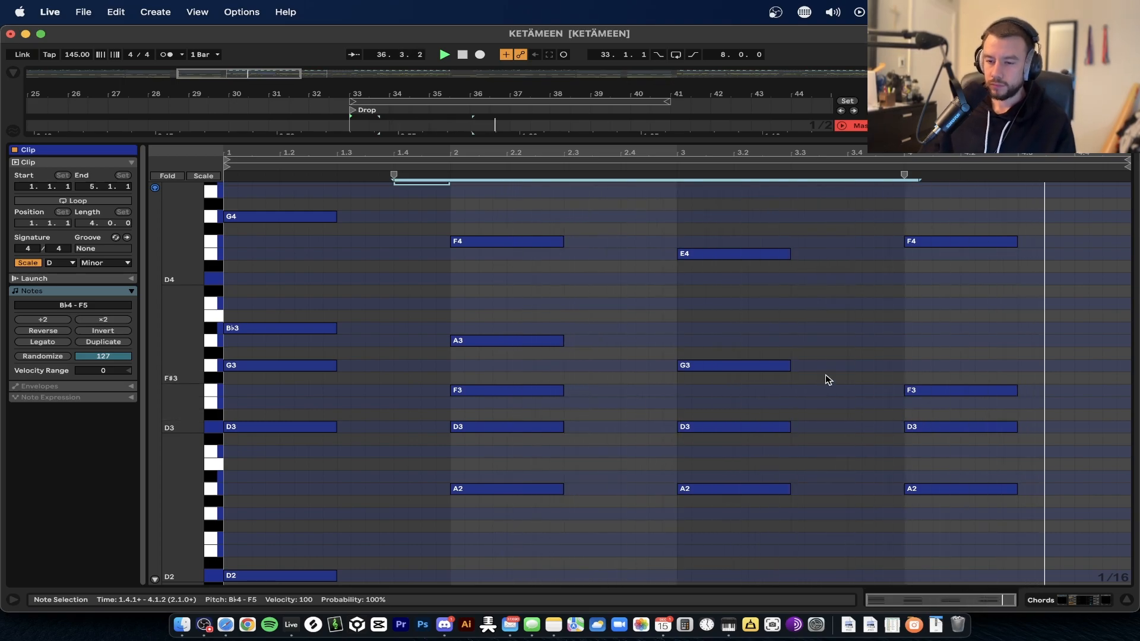
key("space")
Select the notes of each of the four chords in turn, clearing the selection at the end
left_click_drag(306, 184, 217, 434)
left_click_drag(478, 202, 486, 505)
left_click_drag(708, 220, 777, 517)
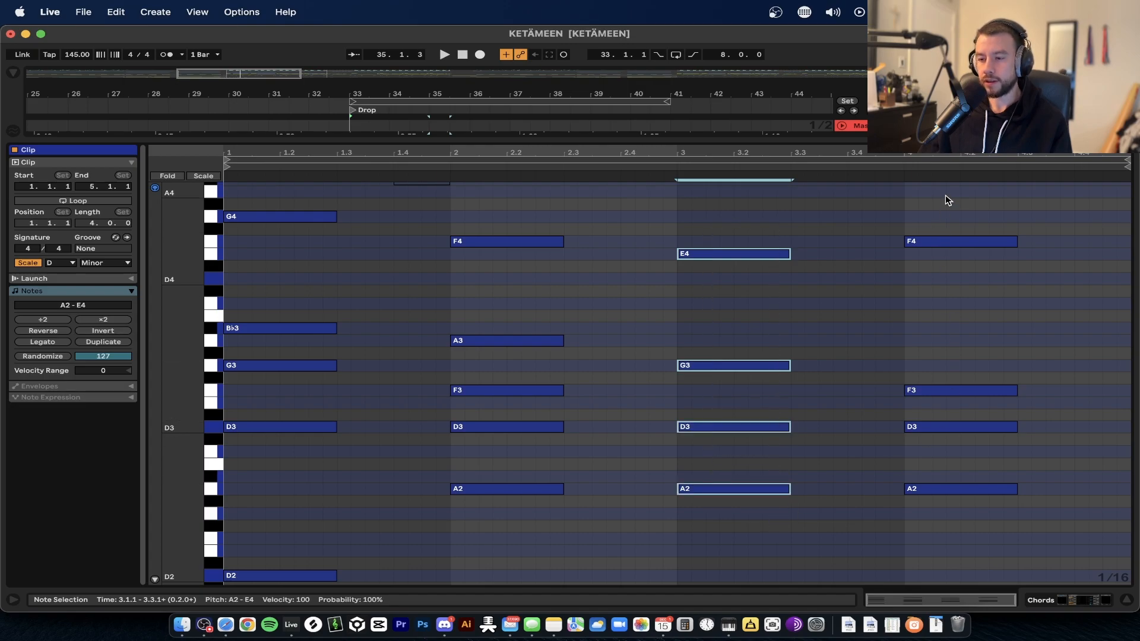
left_click_drag(946, 199, 967, 540)
left_click(707, 469)
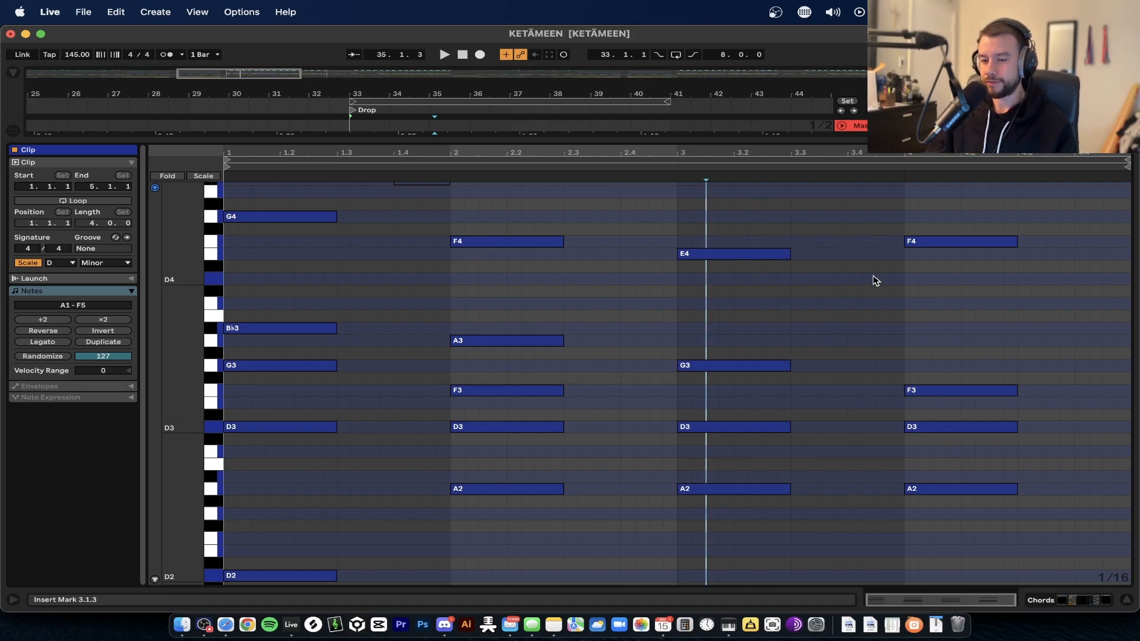
Play the chord progression again without the melody and bring the deactivated upper notes into view
scroll(873, 280, "up", 1)
key("space")
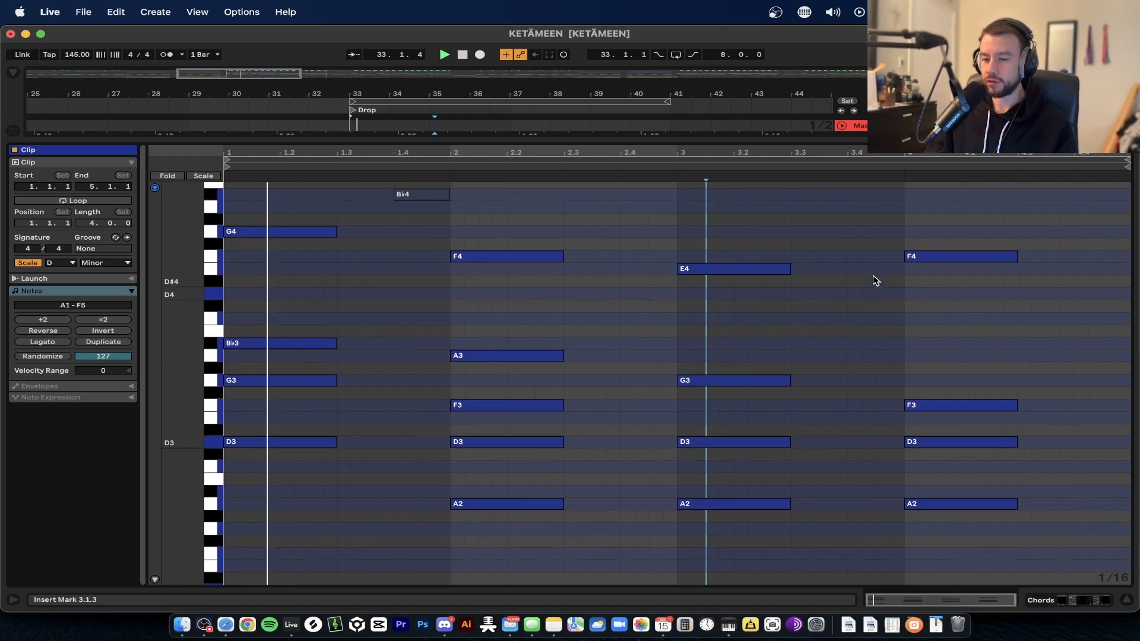
scroll(873, 276, "up", 4)
scroll(619, 359, "up", 5)
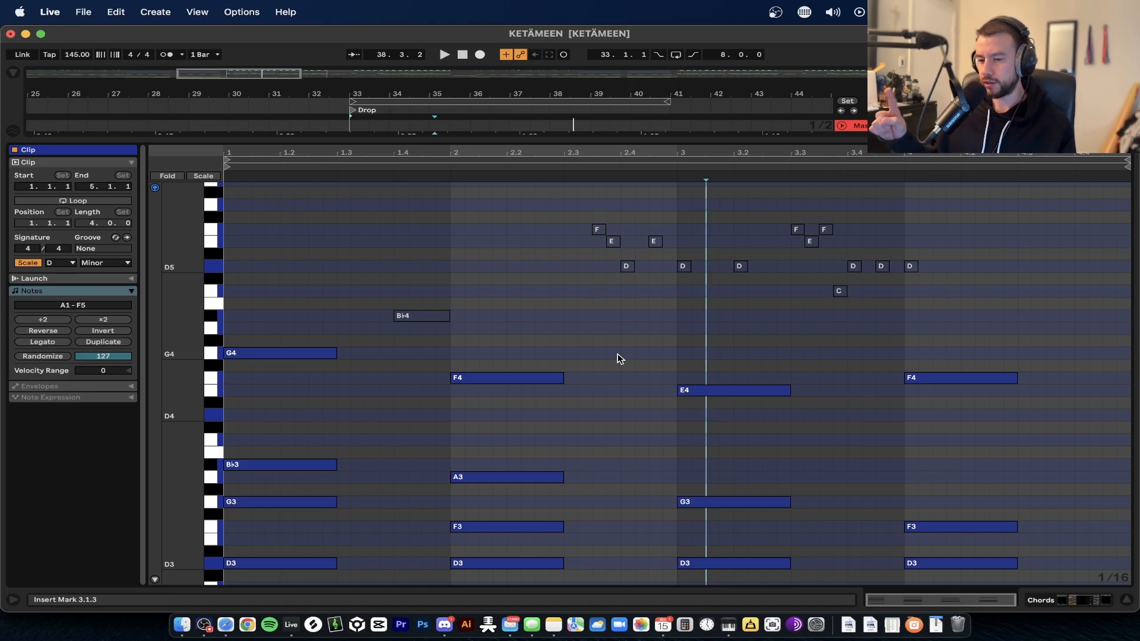
Select the deactivated B♭4 note between the first two chords and reactivate it
left_click_drag(618, 355, 404, 271)
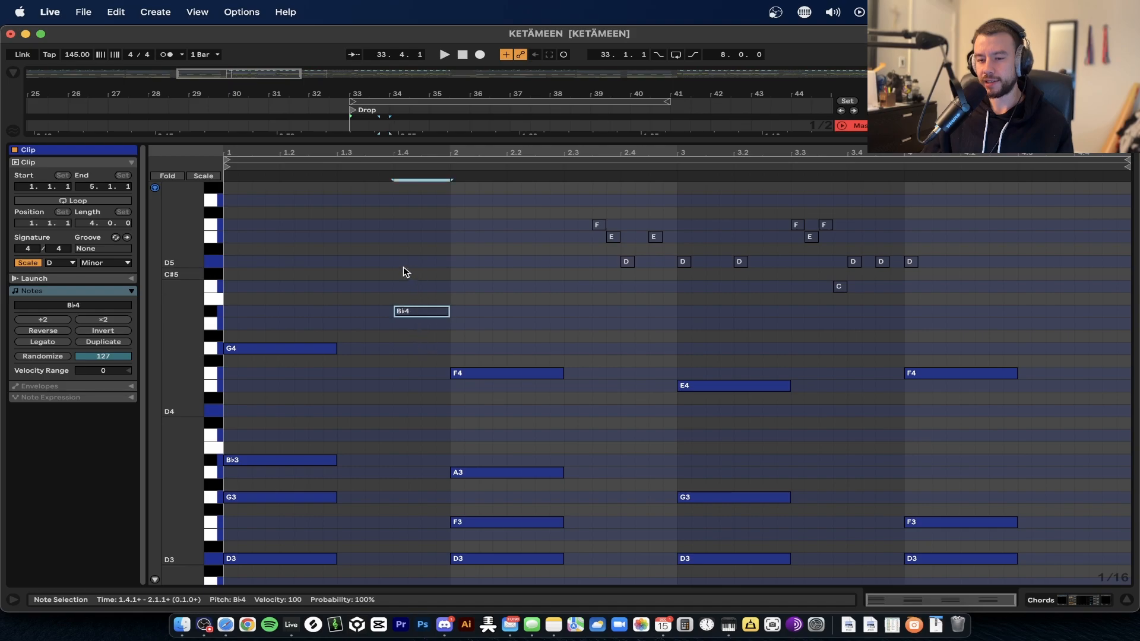
scroll(402, 297, "down", 3)
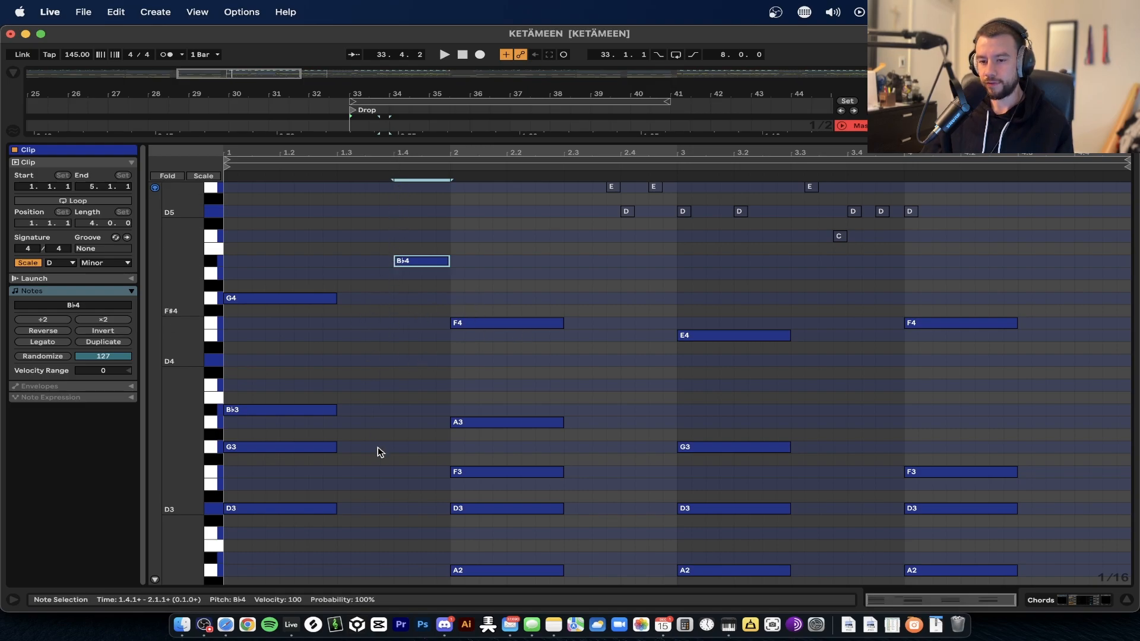
scroll(347, 279, "up", 2)
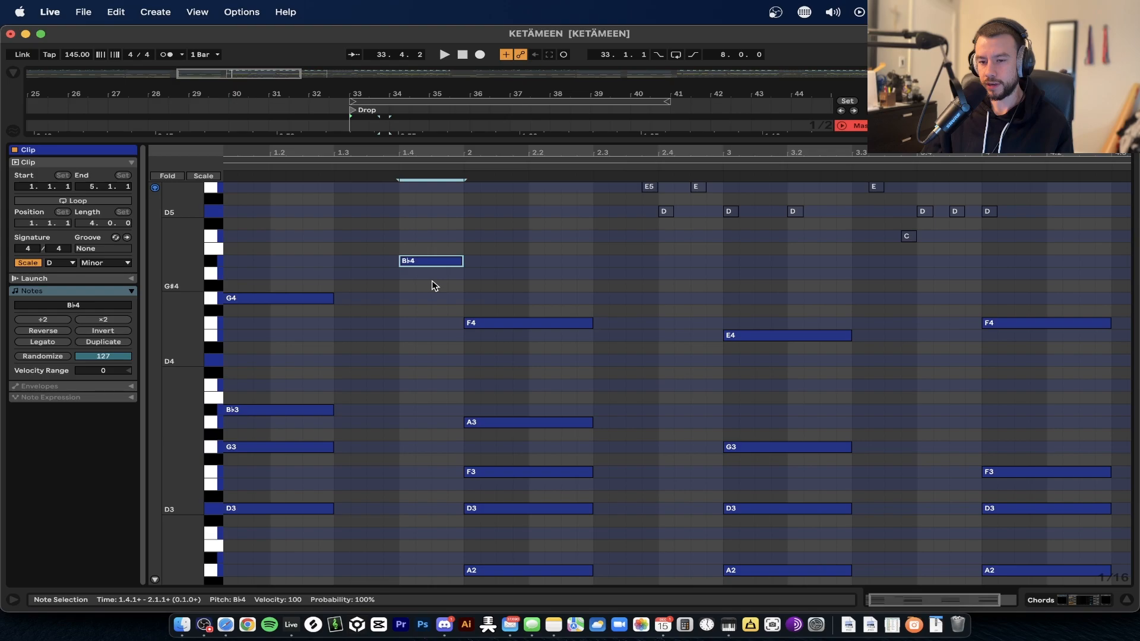
scroll(432, 281, "down", 2)
scroll(433, 280, "left", 2)
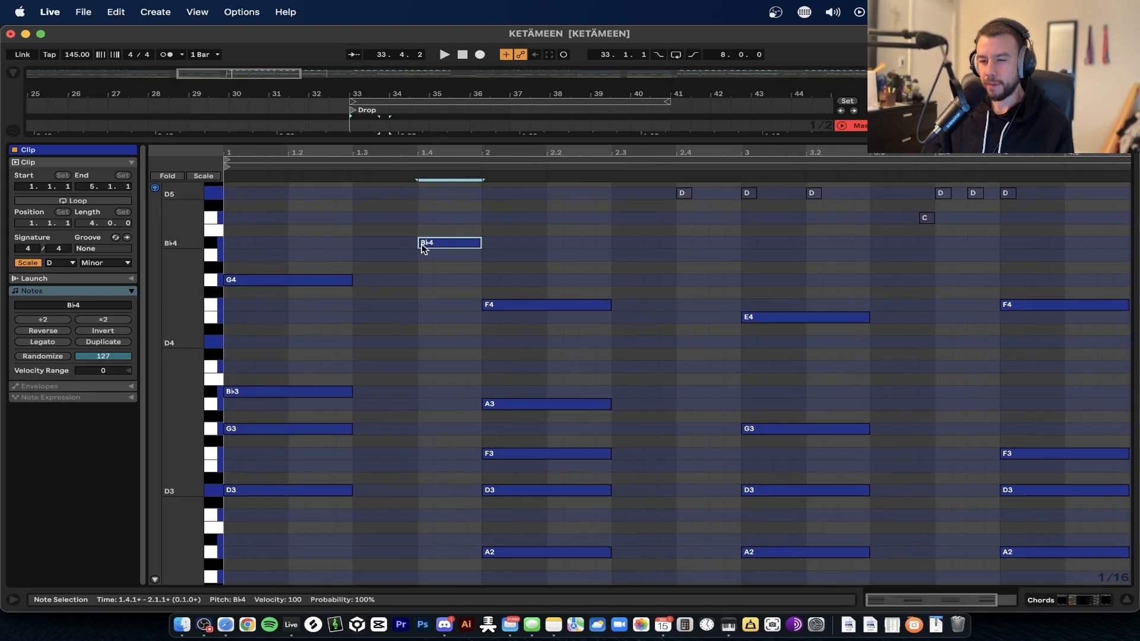
Select the first chord's notes, clear the selection, and play the clip's opening to hear the B♭4 note
left_click_drag(282, 258, 274, 563)
left_click(450, 275)
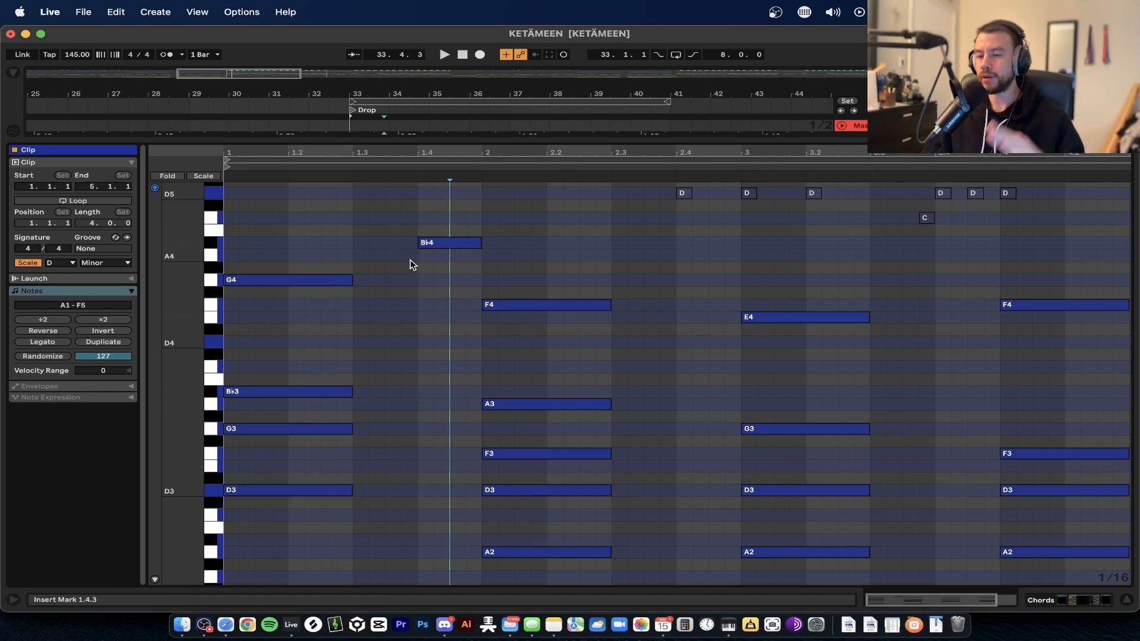
scroll(416, 306, "up", 2)
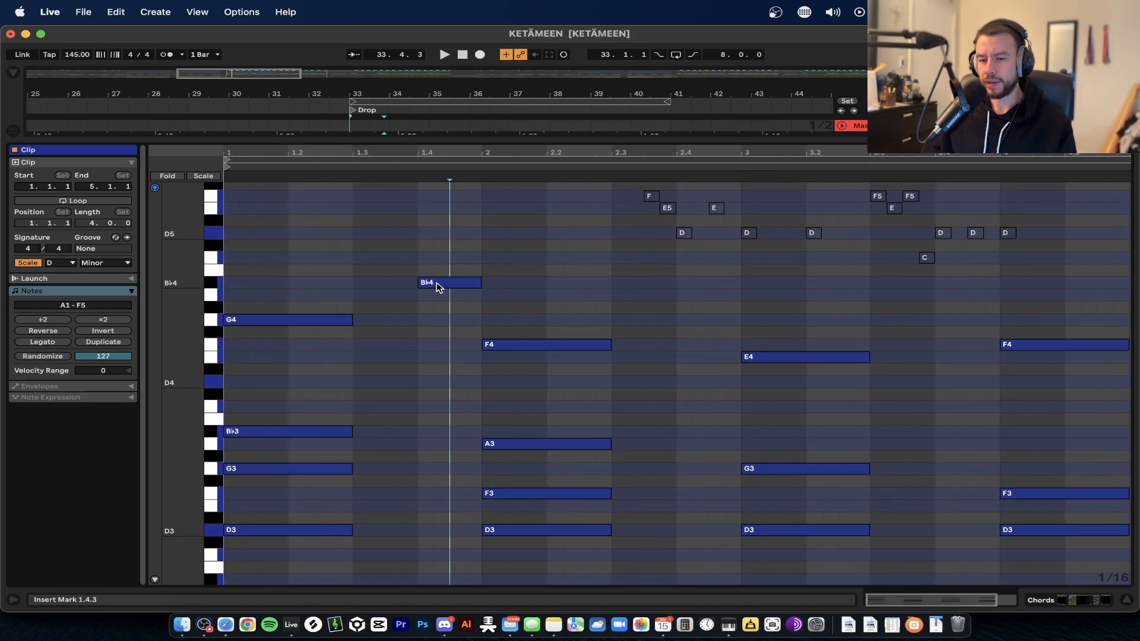
key("space")
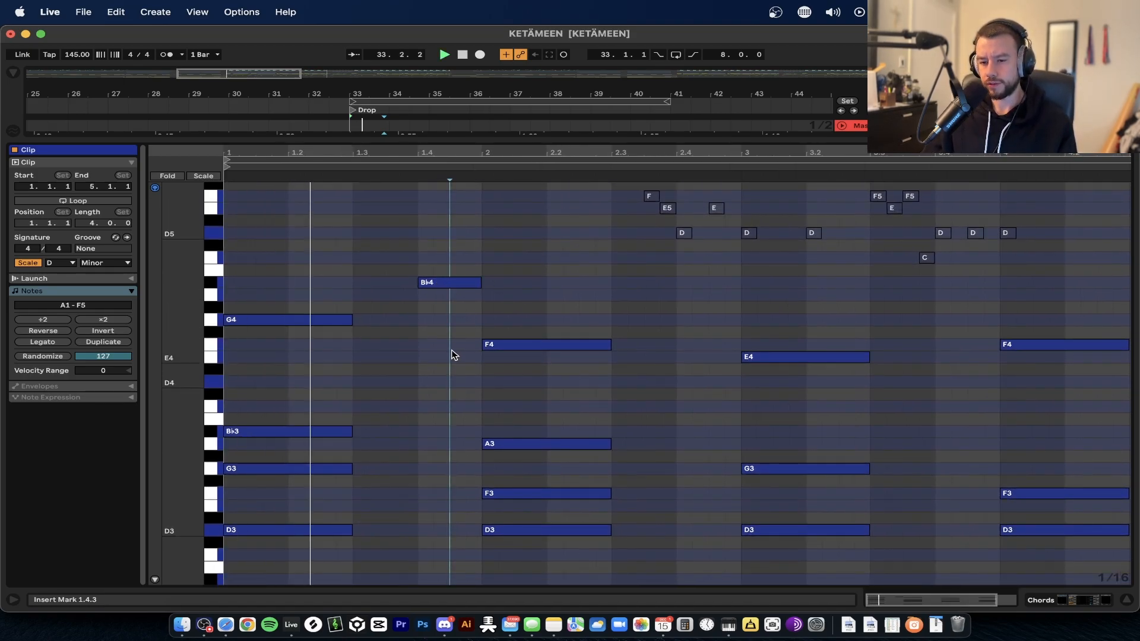
scroll(659, 361, "up", 2)
scroll(659, 361, "down", 2)
scroll(658, 360, "down", 2)
key("space")
Select the upper melody notes from C5 to F5 and reactivate them
scroll(658, 360, "up", 2)
left_click_drag(582, 212, 1000, 339)
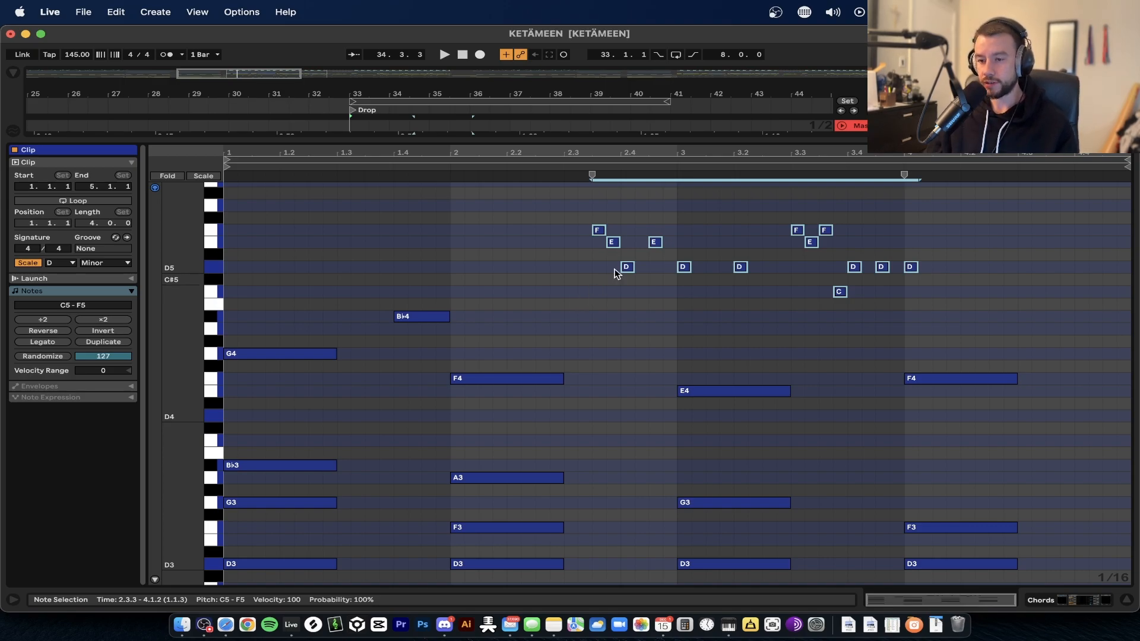
scroll(623, 261, "up", 3)
key("super+1")
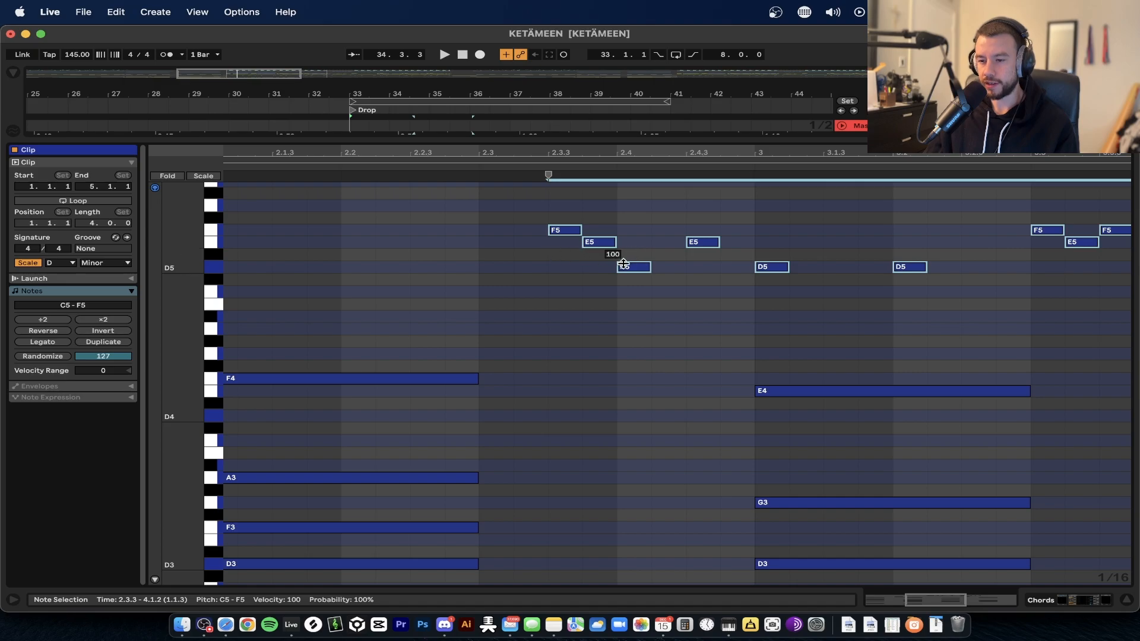
Play the clip and examine how the C5 to F5 melody notes sit over the chords
scroll(623, 261, "down", 3)
scroll(628, 267, "up", 2)
scroll(628, 268, "right", 2)
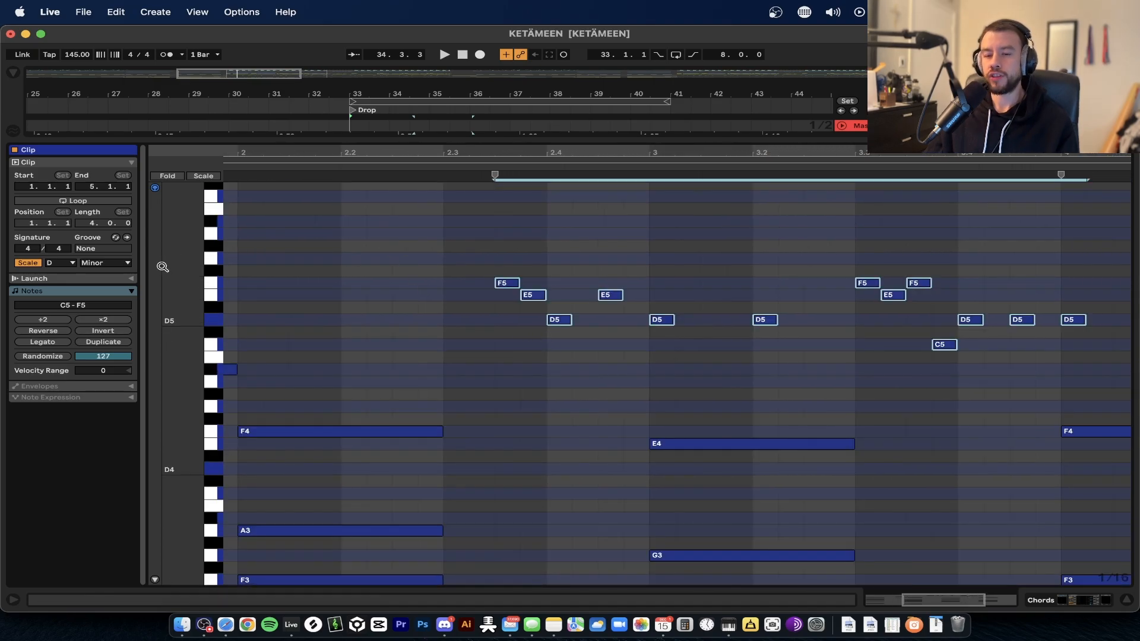
left_click_drag(607, 153, 606, 153)
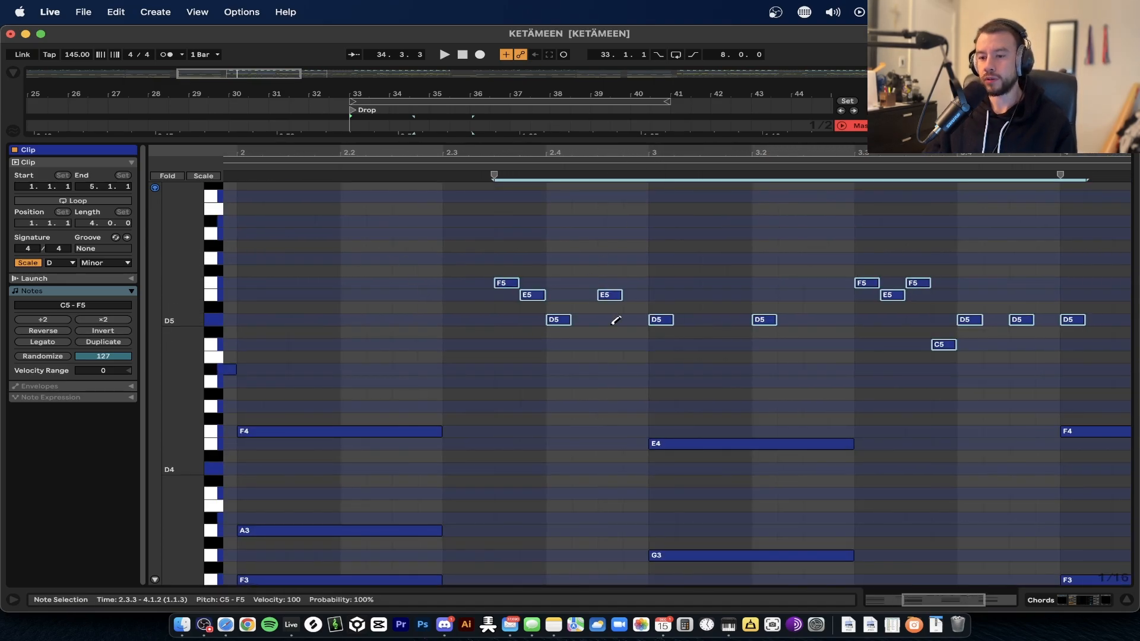
scroll(616, 321, "down", 3)
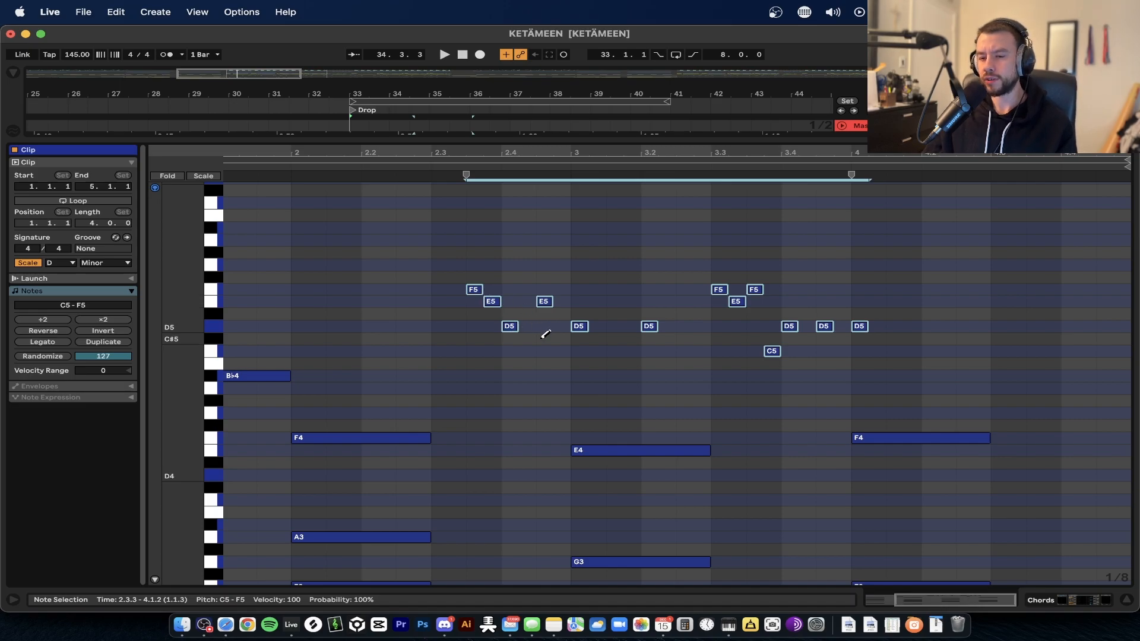
scroll(453, 316, "down", 4)
scroll(453, 317, "left", 3)
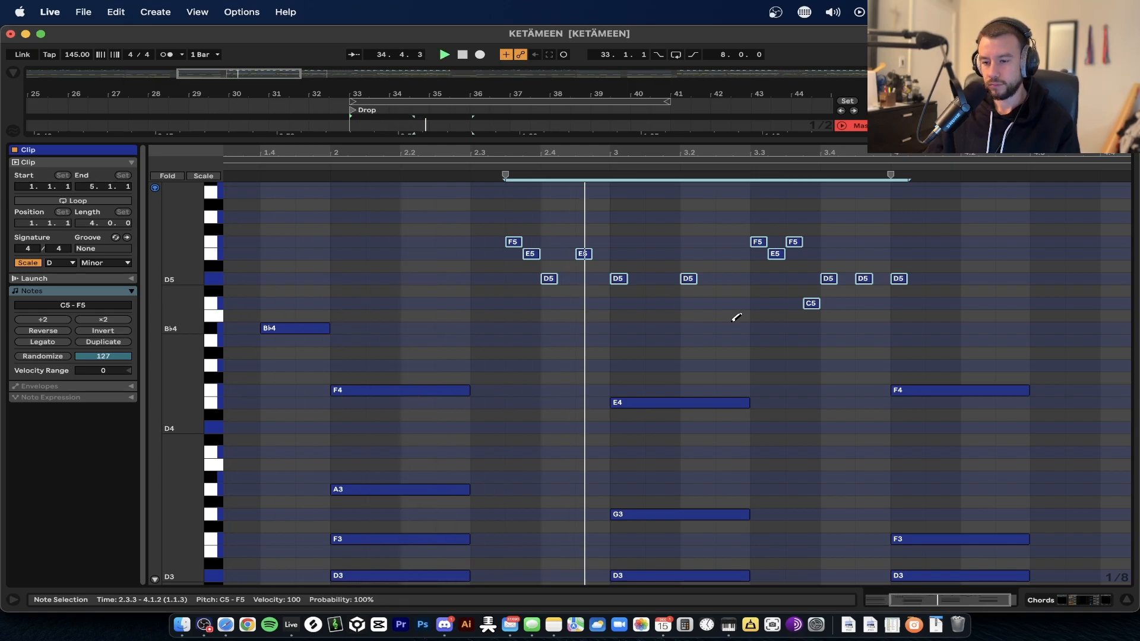
scroll(745, 321, "right", 2)
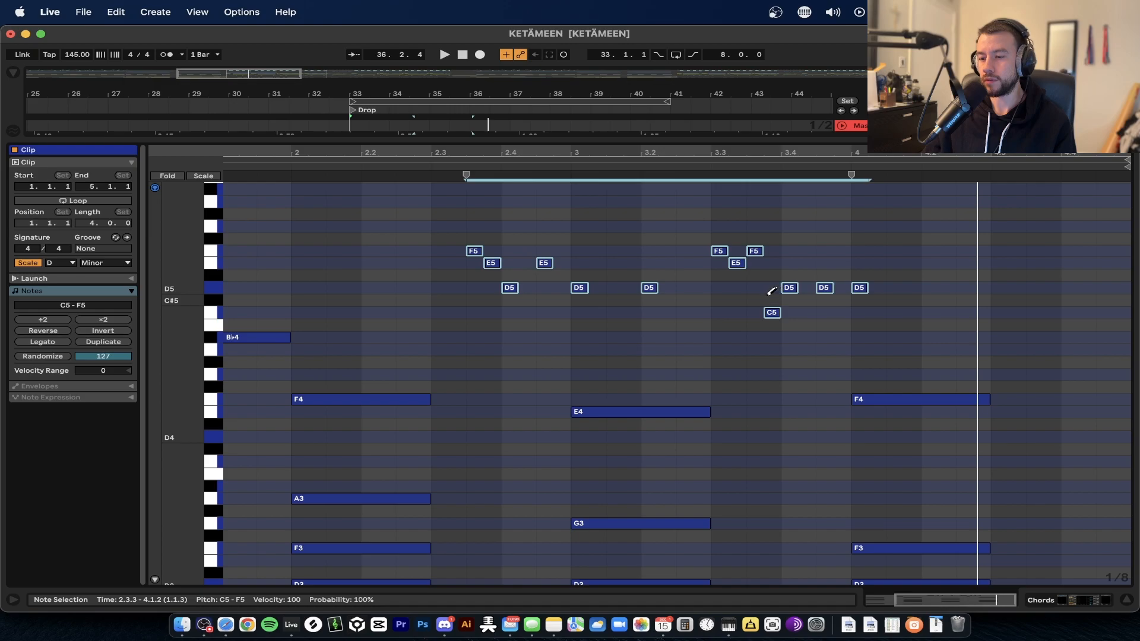
scroll(652, 299, "up", 1)
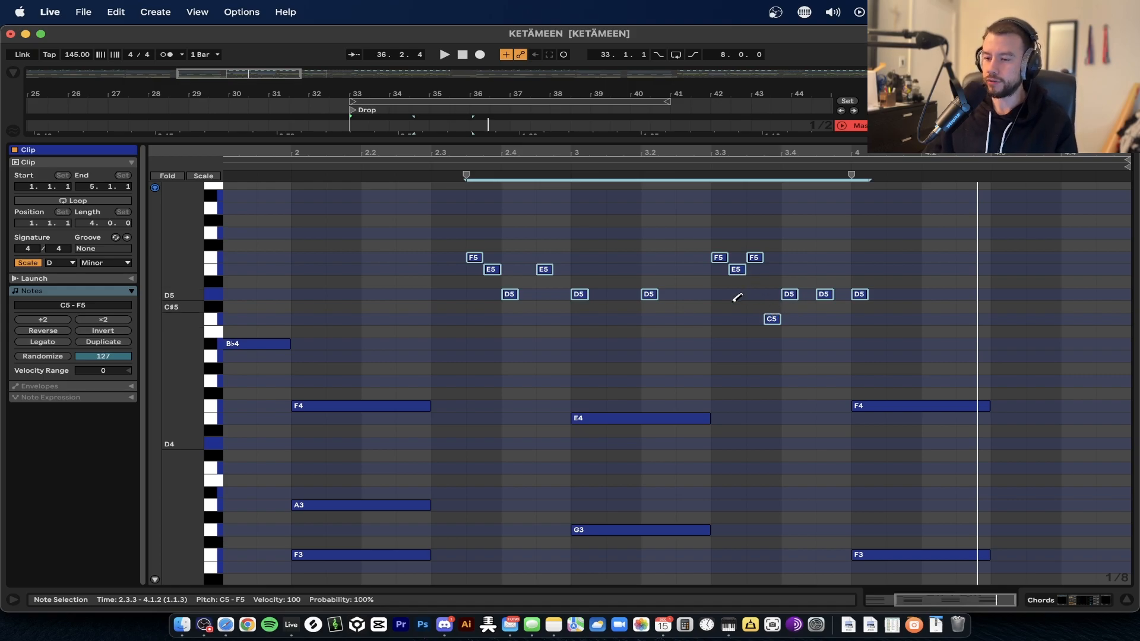
scroll(713, 292, "down", 3)
scroll(622, 286, "up", 2)
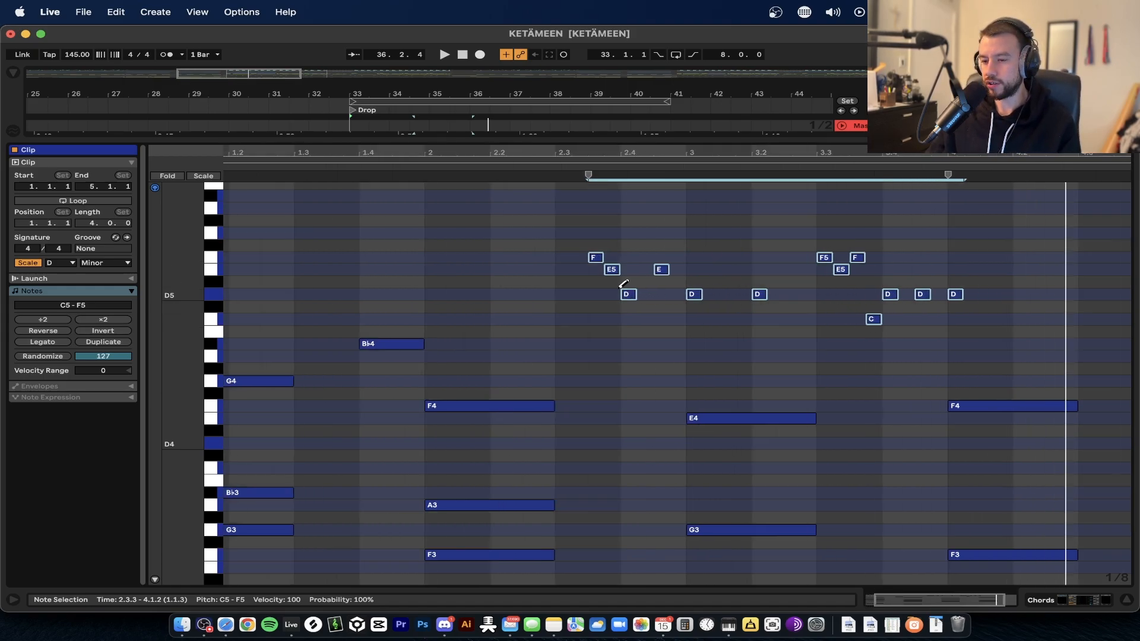
scroll(621, 285, "down", 3)
scroll(582, 325, "down", 1)
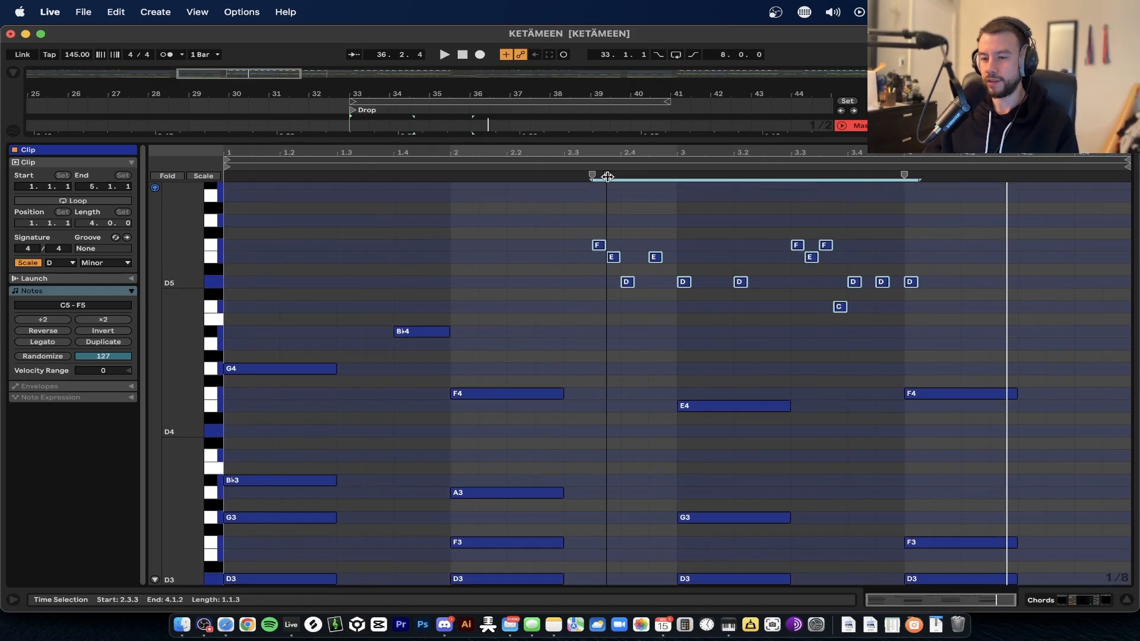
Hide the note editor, turn off the Chords track's solo, and show the track's device chain
double_click(554, 140)
scroll(450, 204, "up", 2)
scroll(449, 204, "down", 1)
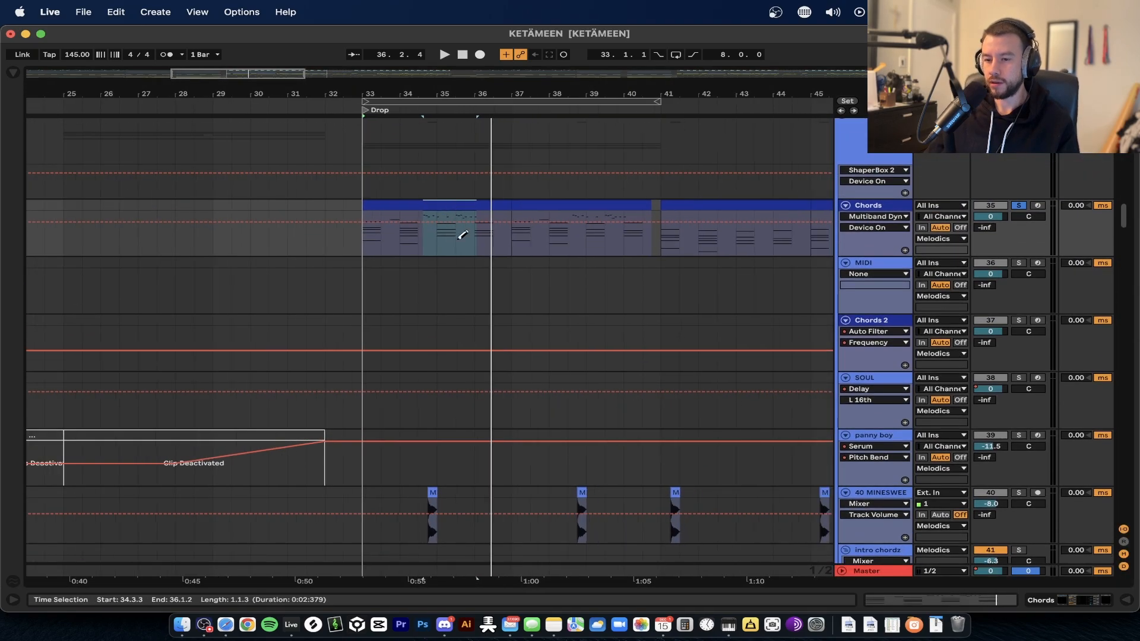
left_click(1019, 206)
left_click(871, 206)
double_click(871, 208)
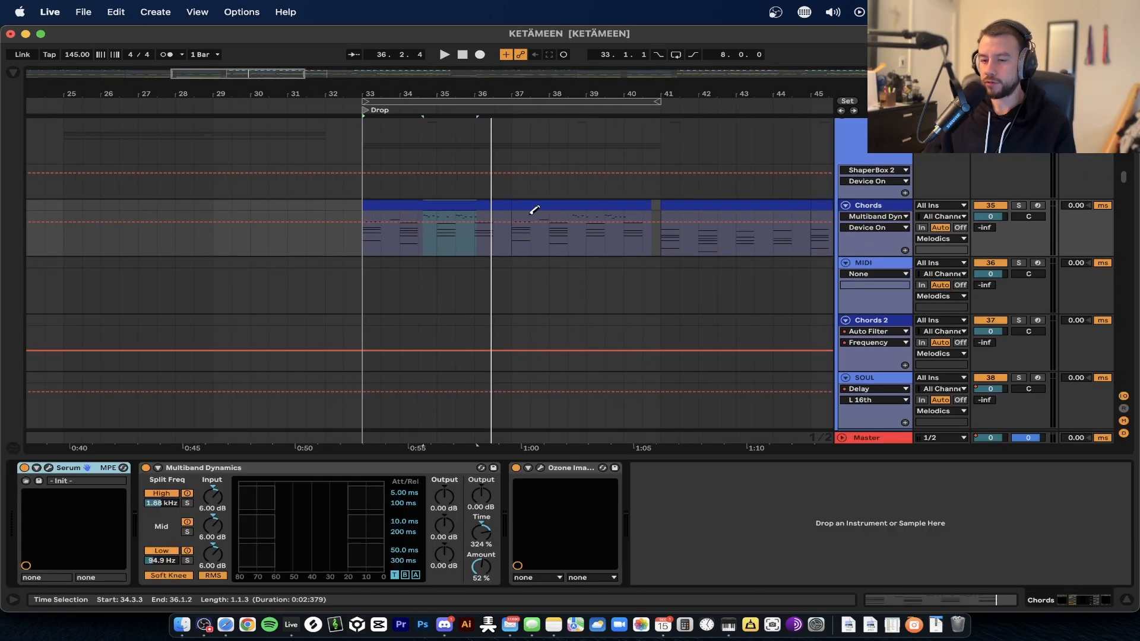
Select the first Chords clip in the drop and solo the Chords track
scroll(535, 208, "down", 3)
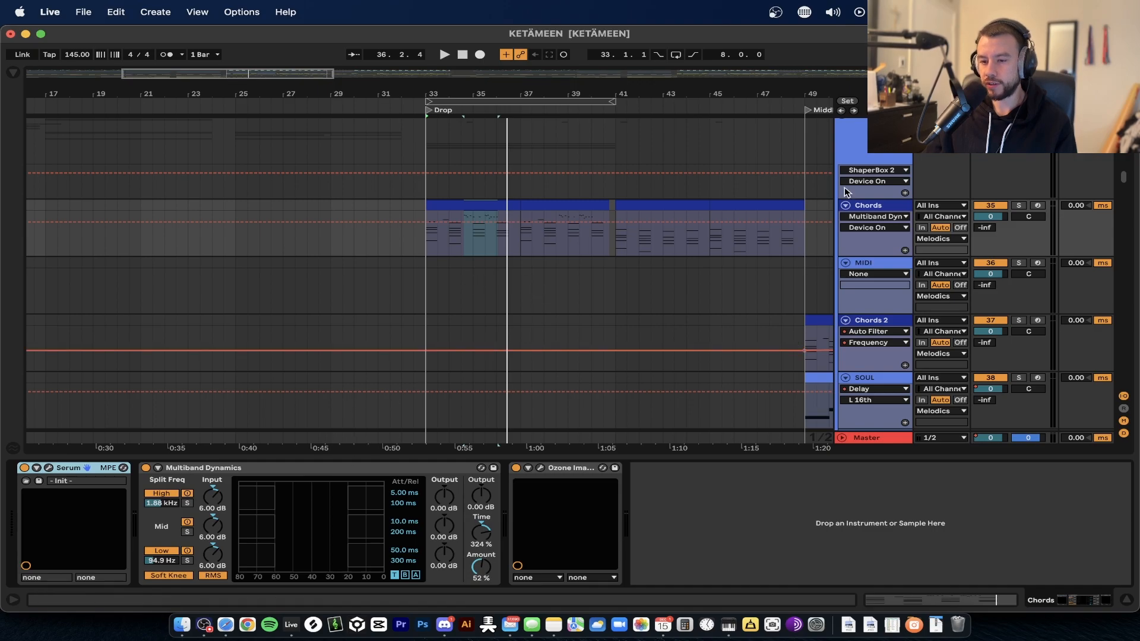
left_click(489, 205)
left_click(1019, 205)
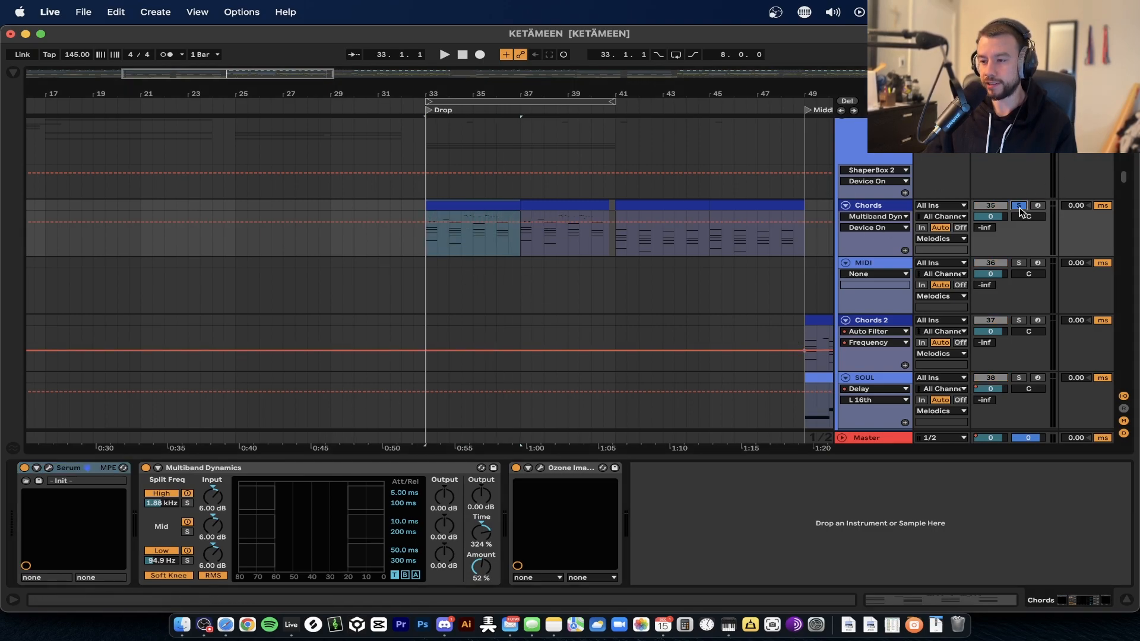
Open the Chords track's Serum synth window and play the drop to hear its sound
left_click(49, 468)
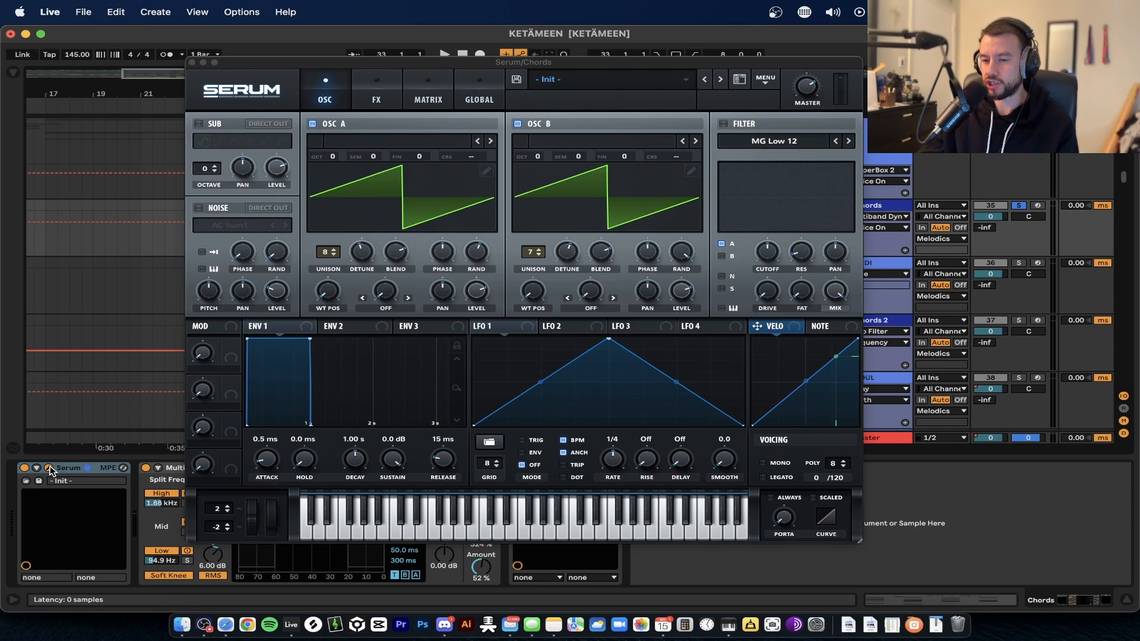
key("space")
mouse_move(399, 64)
left_mouse_down()
mouse_move(398, 97)
mouse_move(390, 60)
left_mouse_up()
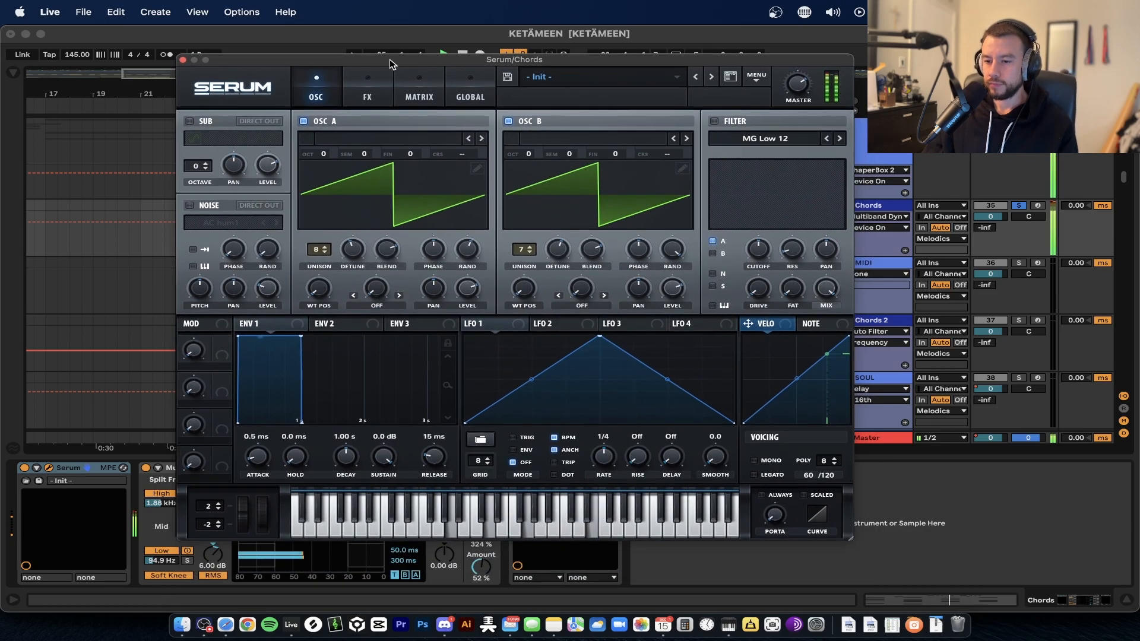
Check the Chords synth's effects page, return to its oscillator page, and close the Serum window
left_click(378, 95)
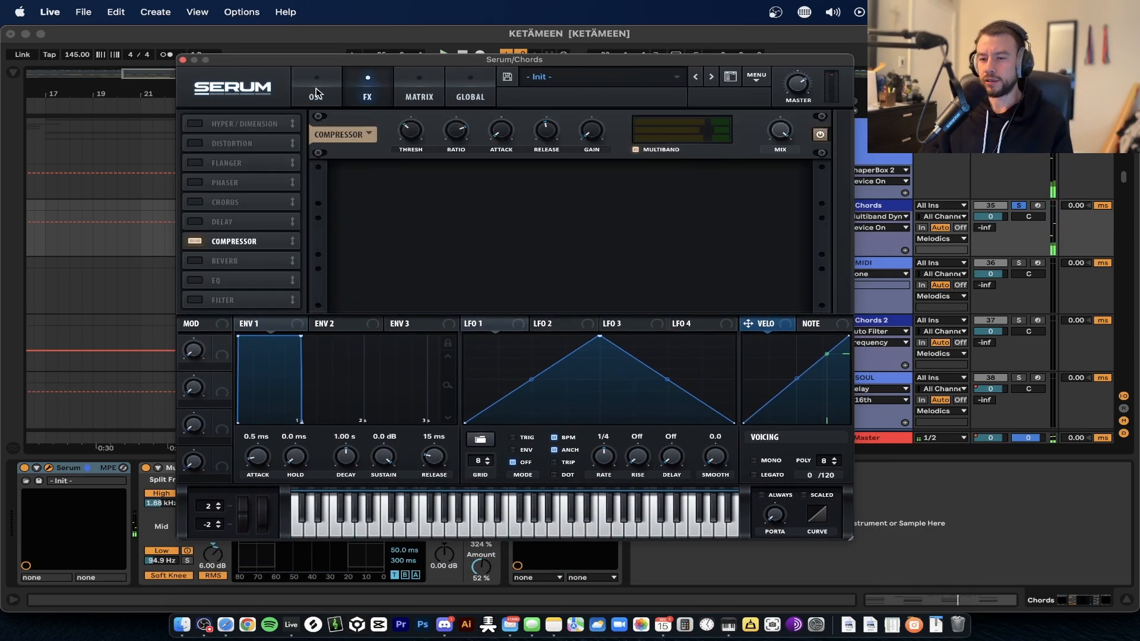
left_click(316, 93)
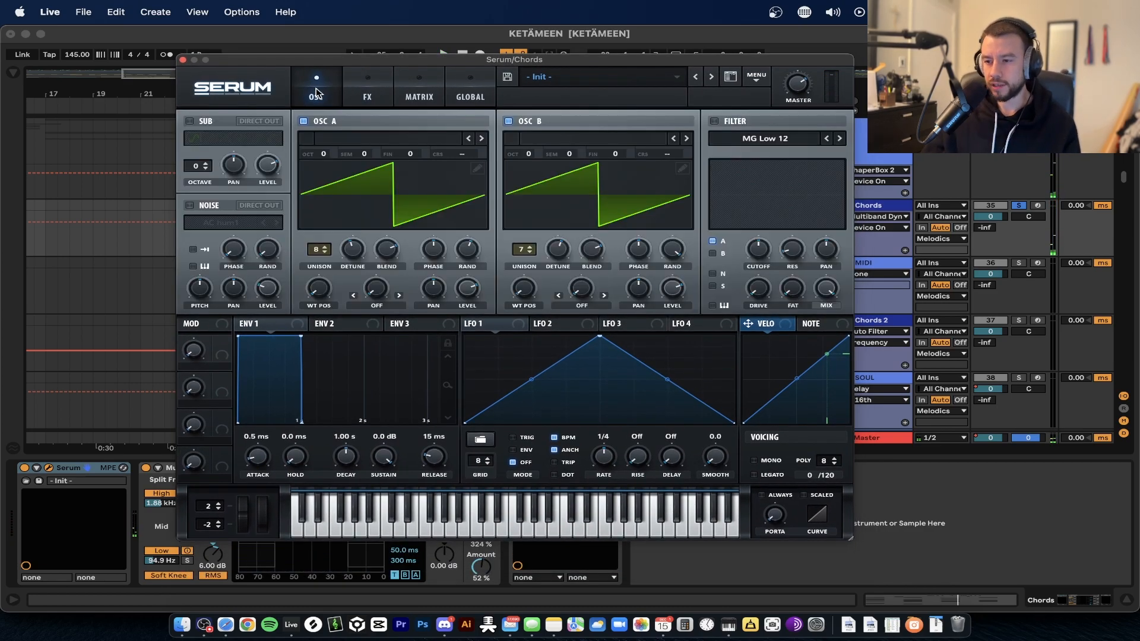
left_click(183, 62)
Select the first intro clip on the chords2 track, solo the track, and play it from bar 1
scroll(236, 245, "down", 5)
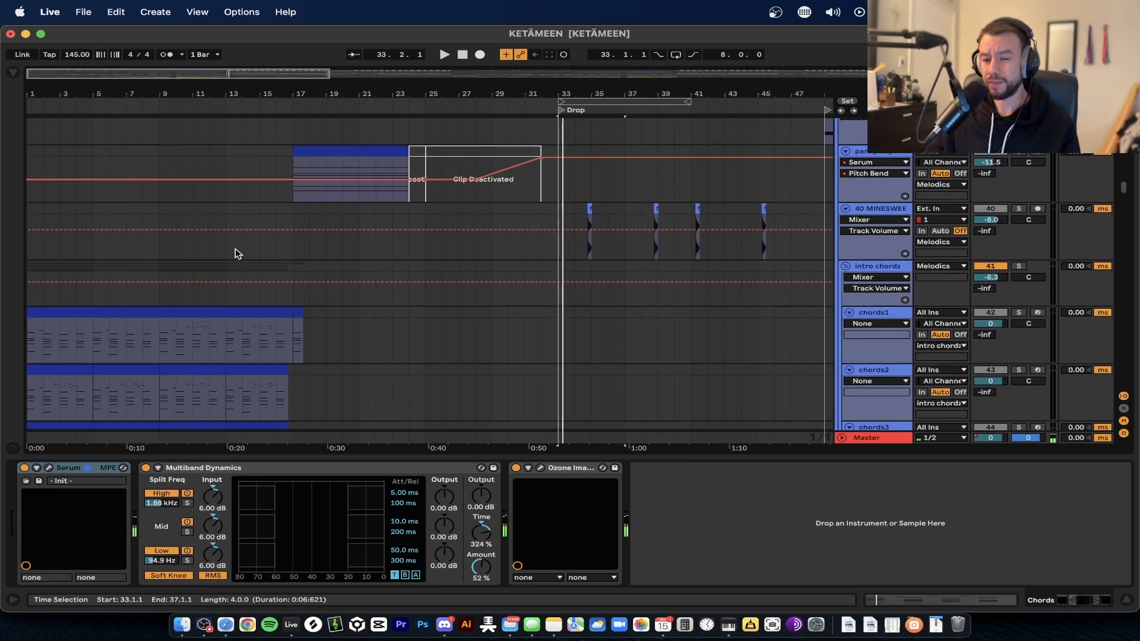
scroll(235, 248, "down", 3)
scroll(43, 292, "up", 3)
scroll(59, 273, "down", 3)
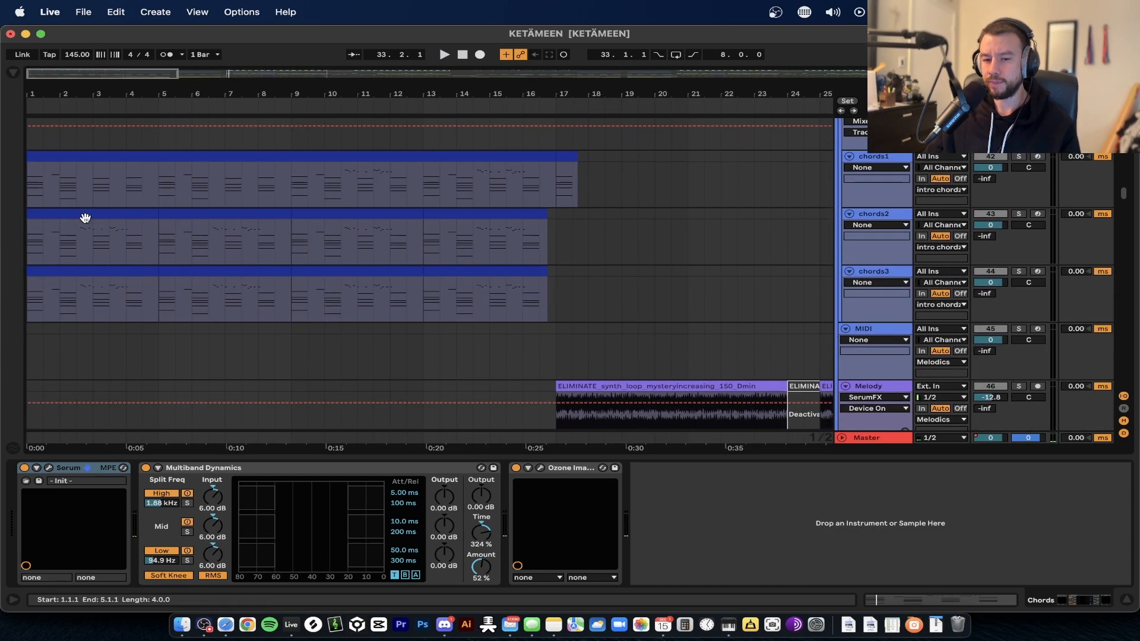
left_click(85, 218)
scroll(109, 244, "up", 2)
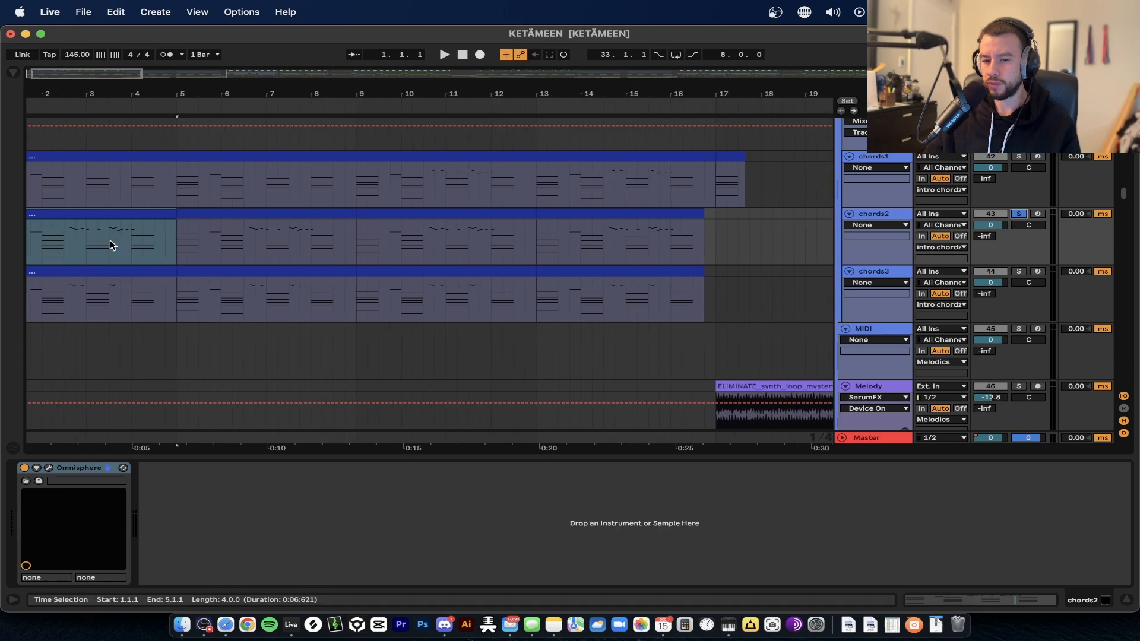
scroll(110, 244, "up", 2)
key("space")
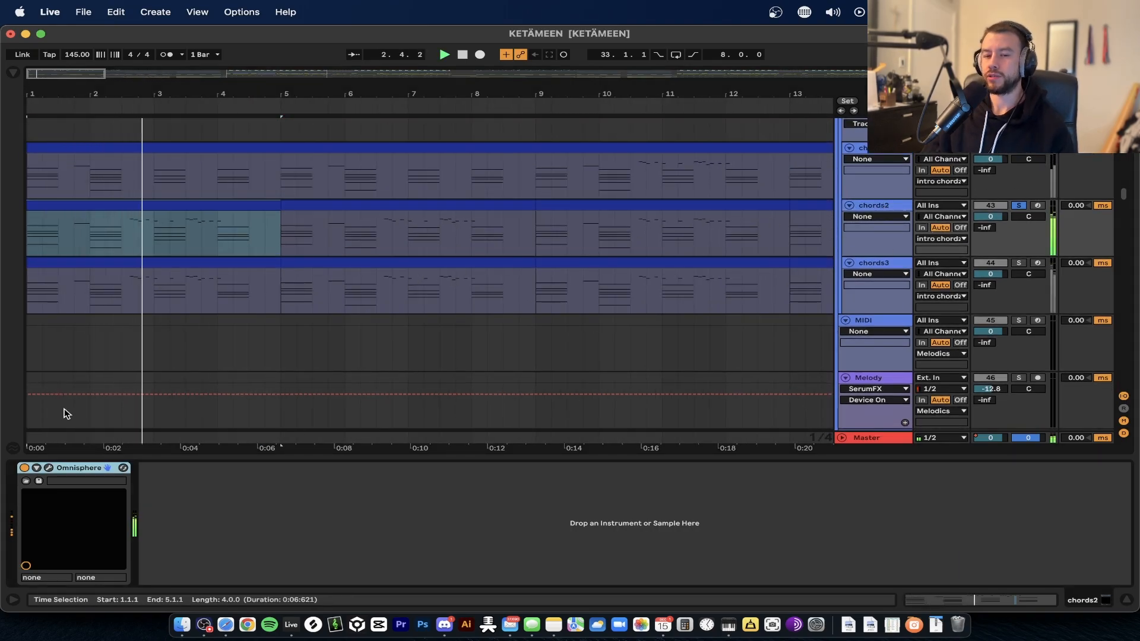
Solo chords3 and play its first clip, adding chords2 and chords1 to the solo to hear all three intro layers together
left_click(1017, 263)
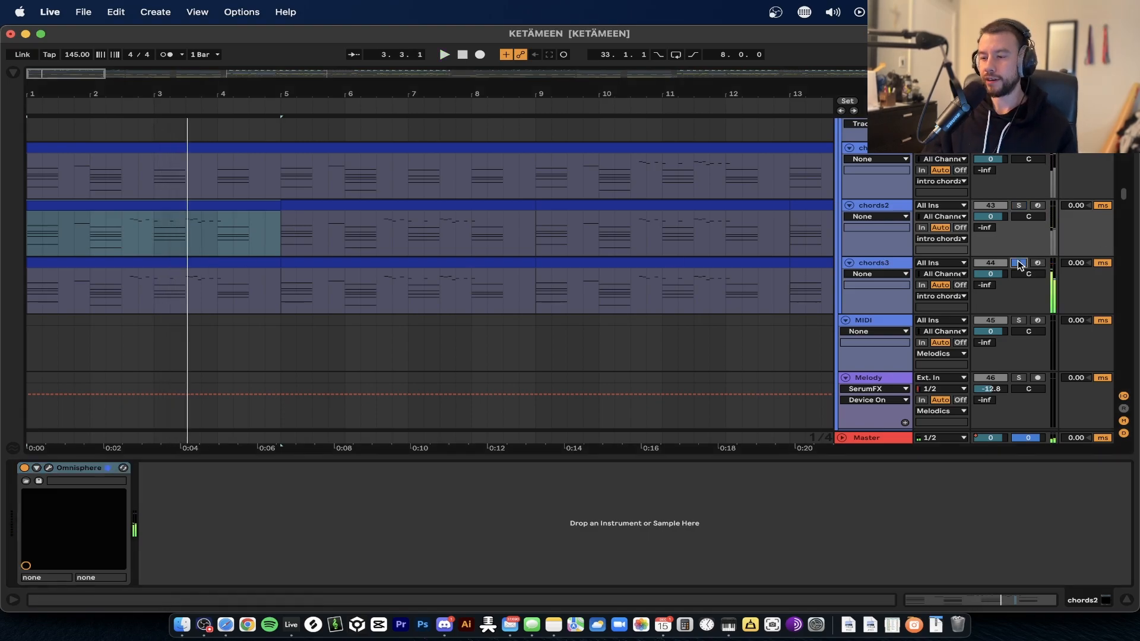
left_click(144, 263)
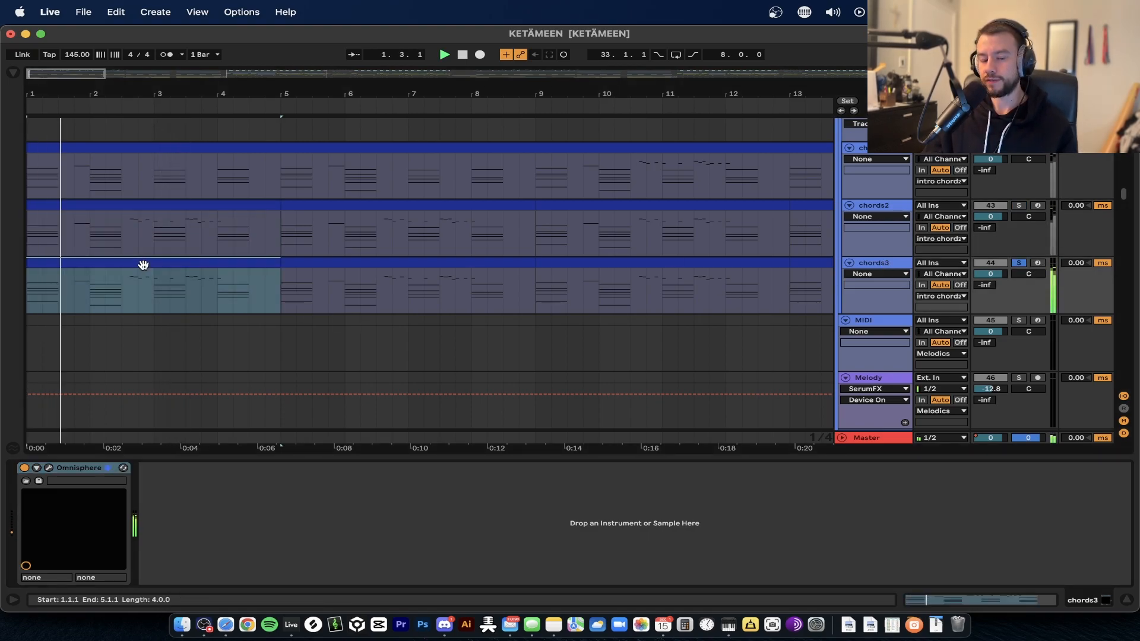
left_click(1019, 205, "super")
scroll(967, 247, "up", 2)
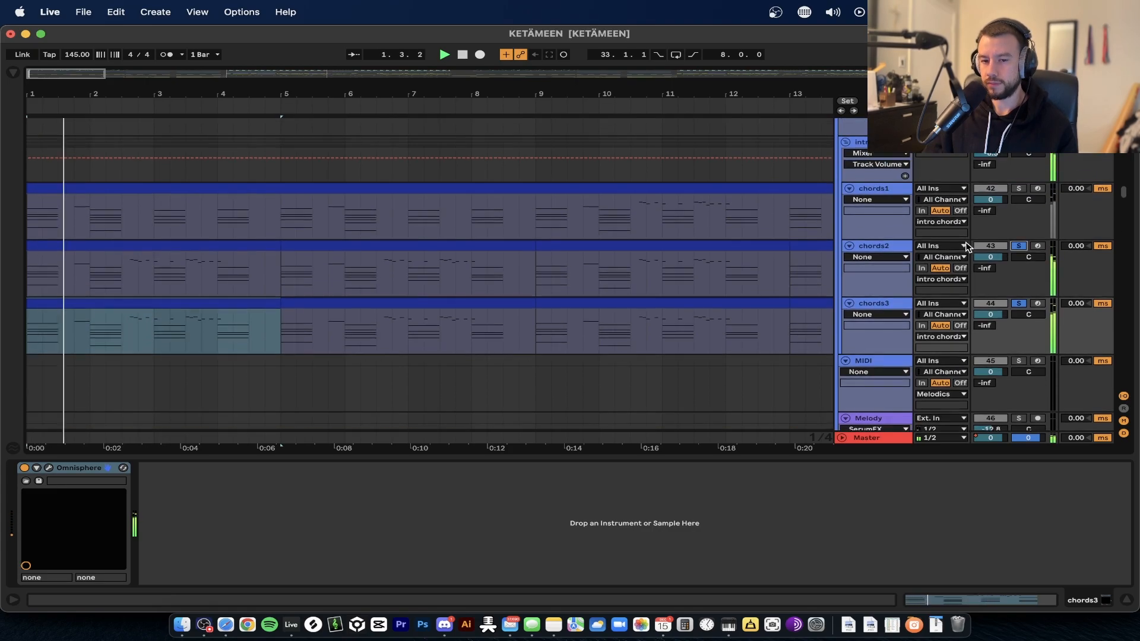
scroll(966, 246, "up", 1)
left_click(1018, 200, "super")
key("space")
key("space")
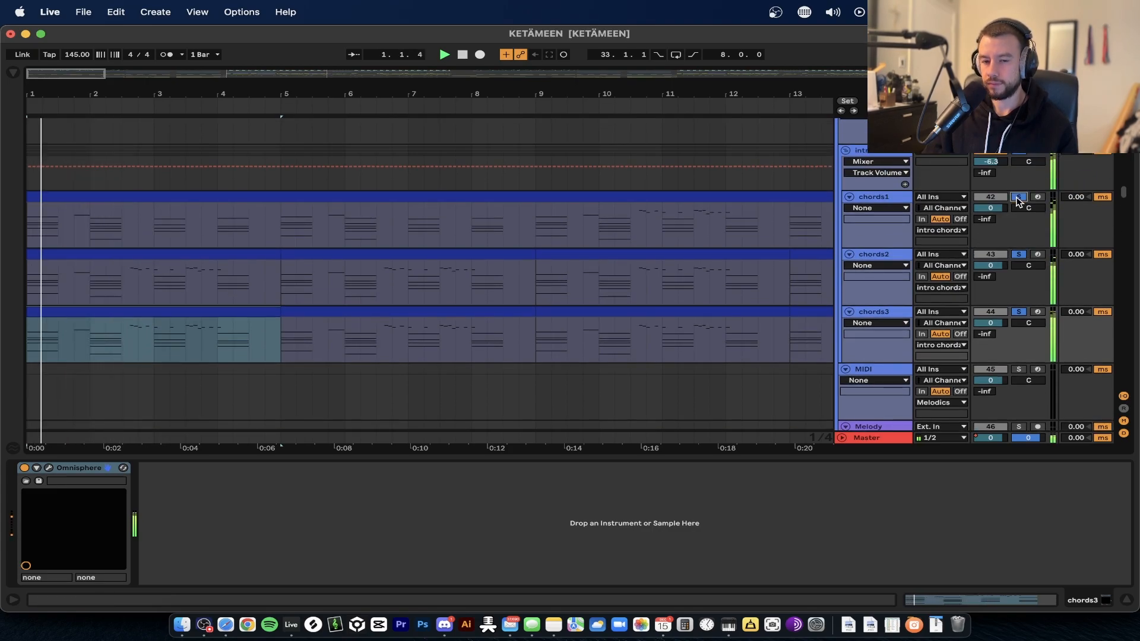
scroll(152, 291, "down", 3)
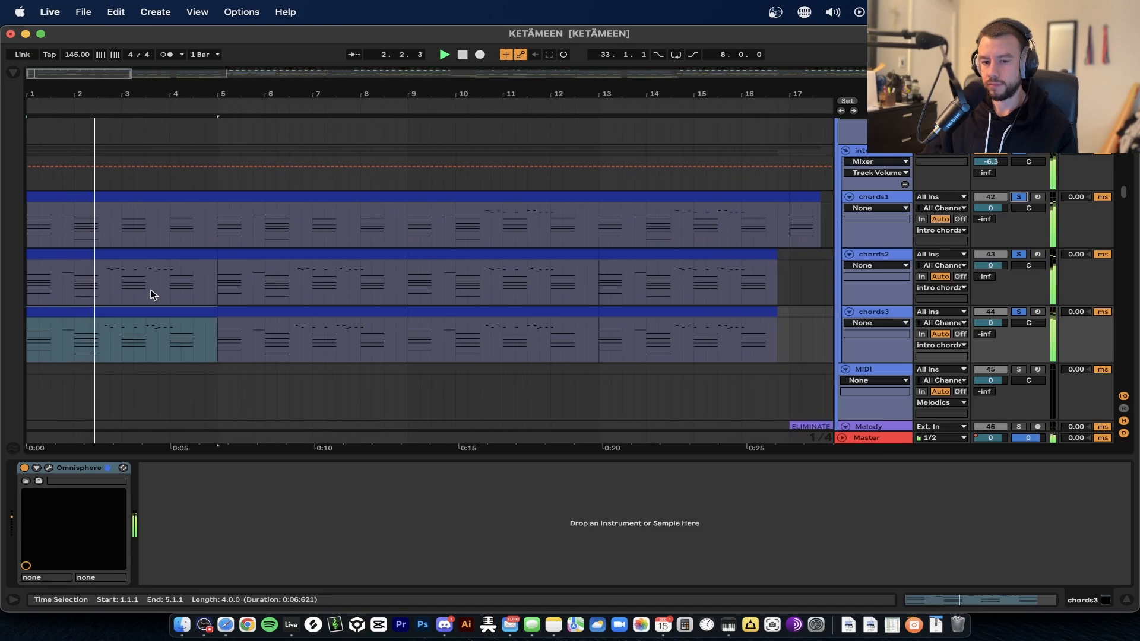
scroll(152, 291, "down", 1)
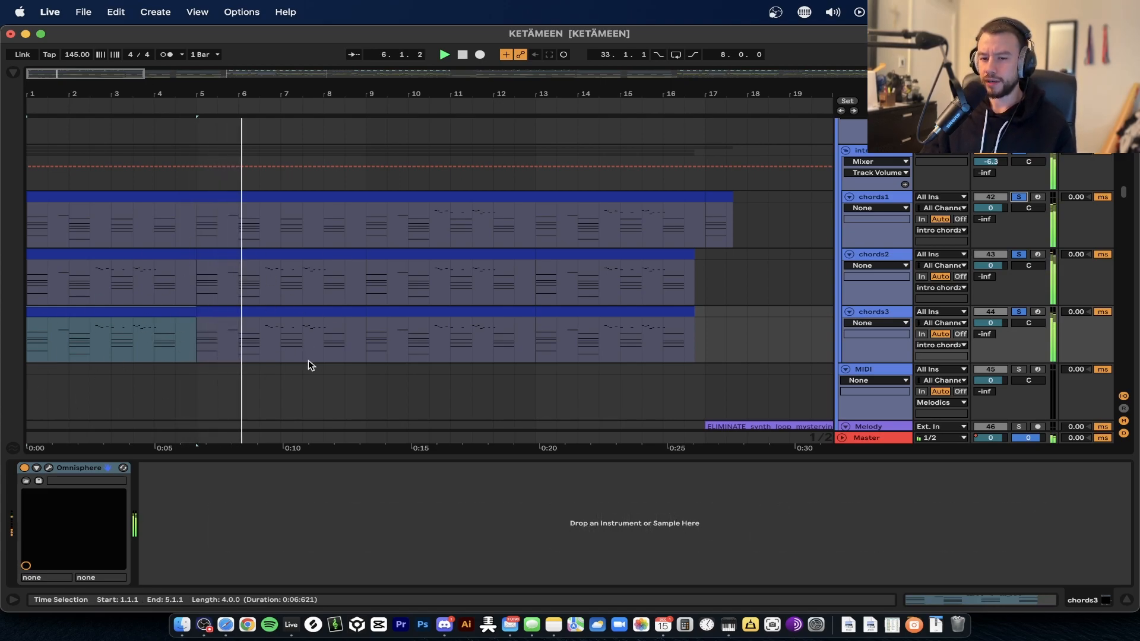
scroll(235, 371, "down", 1)
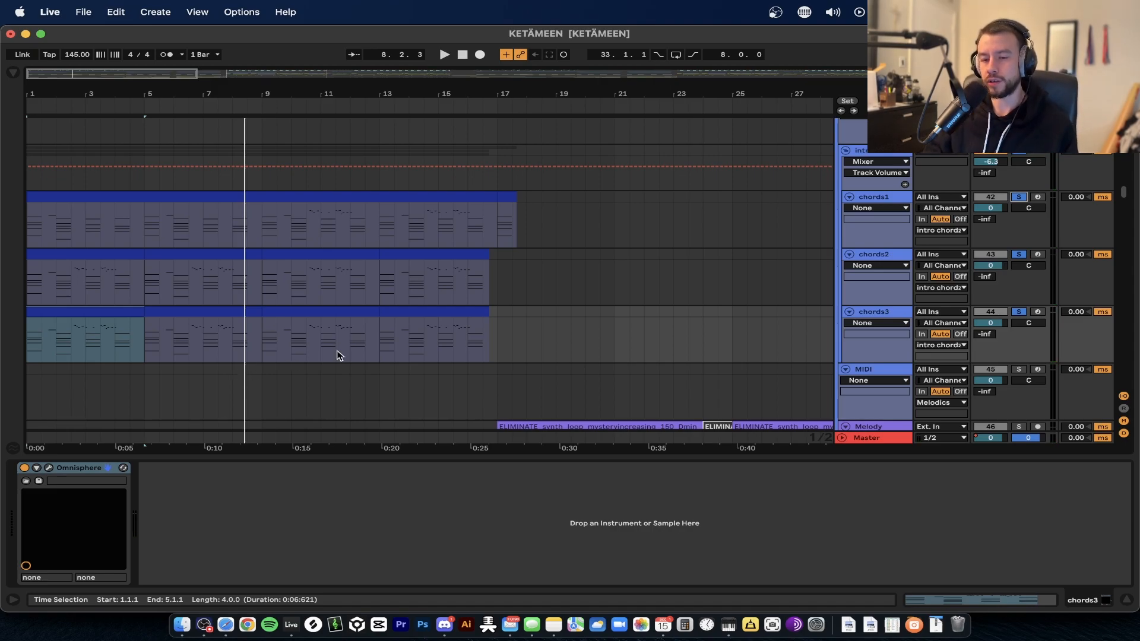
Hide the device chain and return to the melodic tracks between the Drop and Middle Build markers
key("minus")
key("minus")
left_click(285, 458)
scroll(285, 456, "up", 5)
scroll(285, 461, "up", 20)
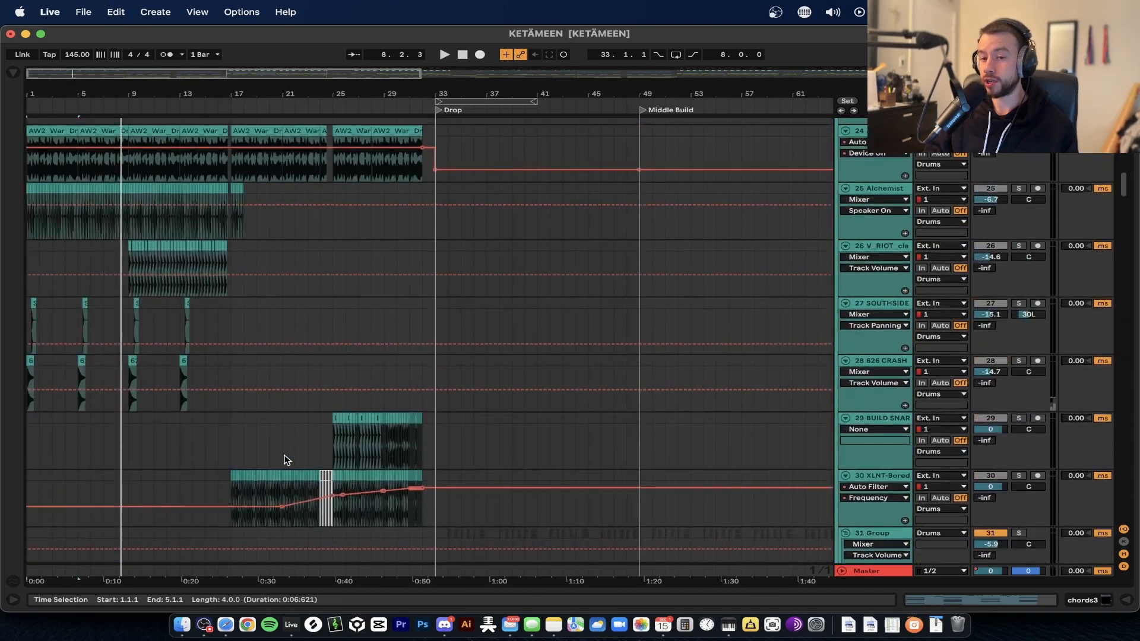
scroll(241, 504, "down", 20)
scroll(467, 453, "up", 5)
scroll(467, 452, "right", 5)
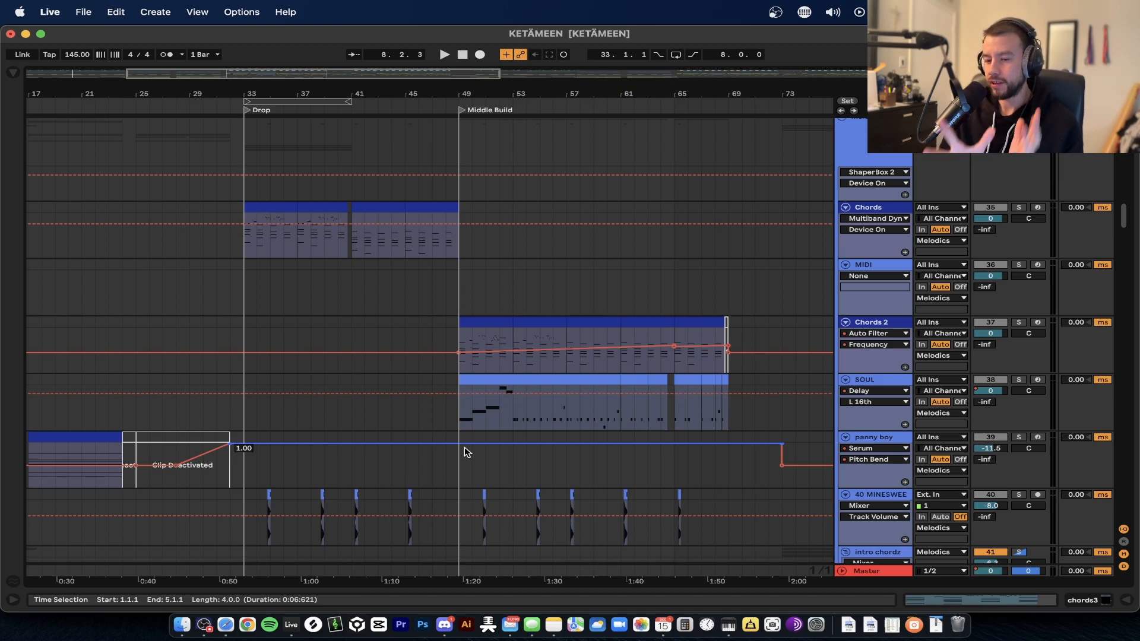
Play the drop's second half from bar 41, switching off the Chords and intro chordz solos to hear the full mix
left_click(364, 292)
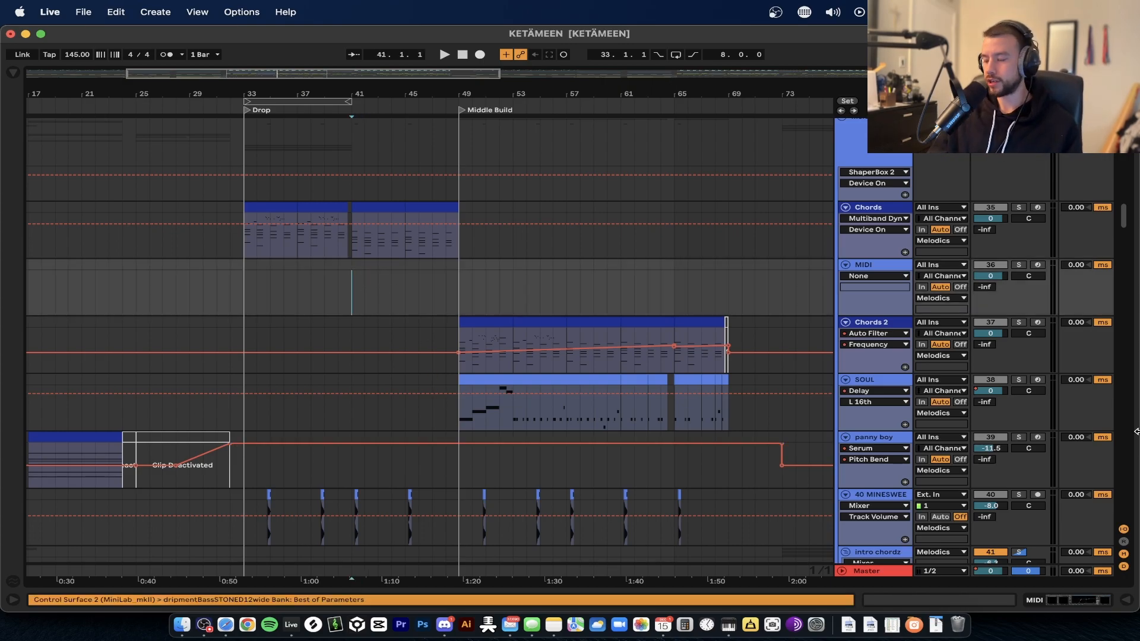
key("space")
scroll(360, 347, "up", 2)
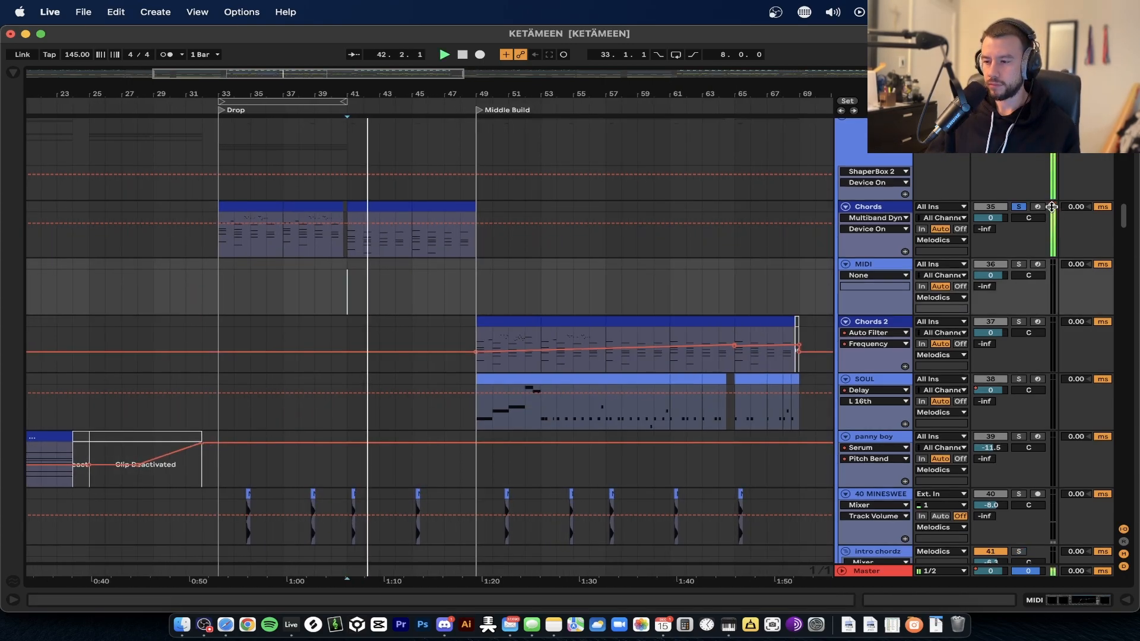
key("space")
key("space")
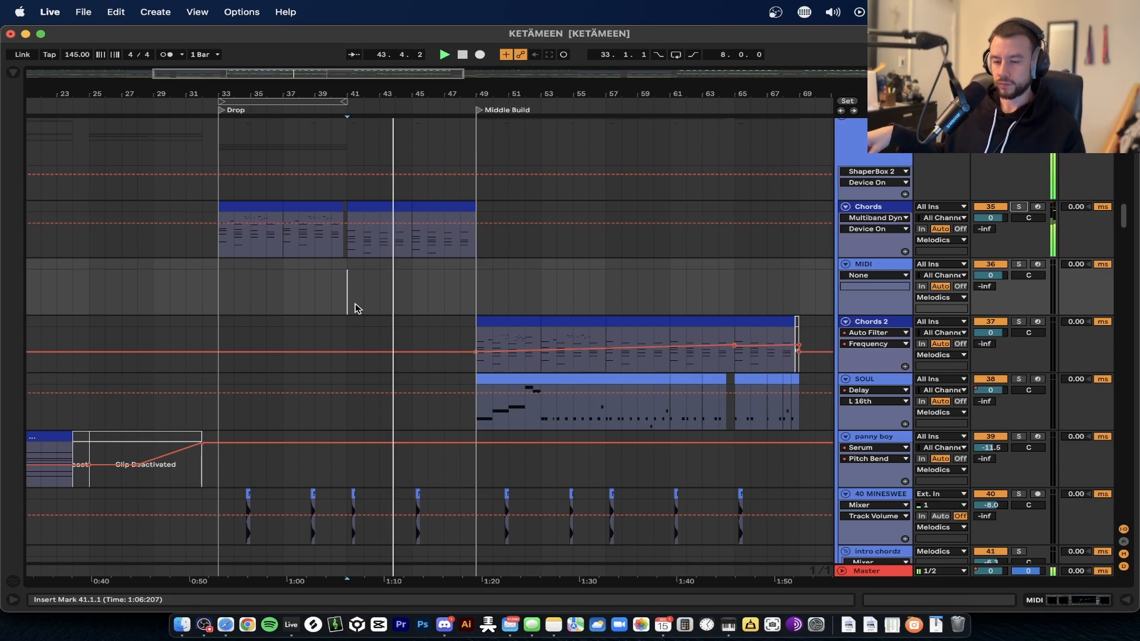
Follow playback into the Middle Build and examine the Chords 2 and SOUL clips
scroll(357, 308, "right", 3)
scroll(349, 368, "up", 3)
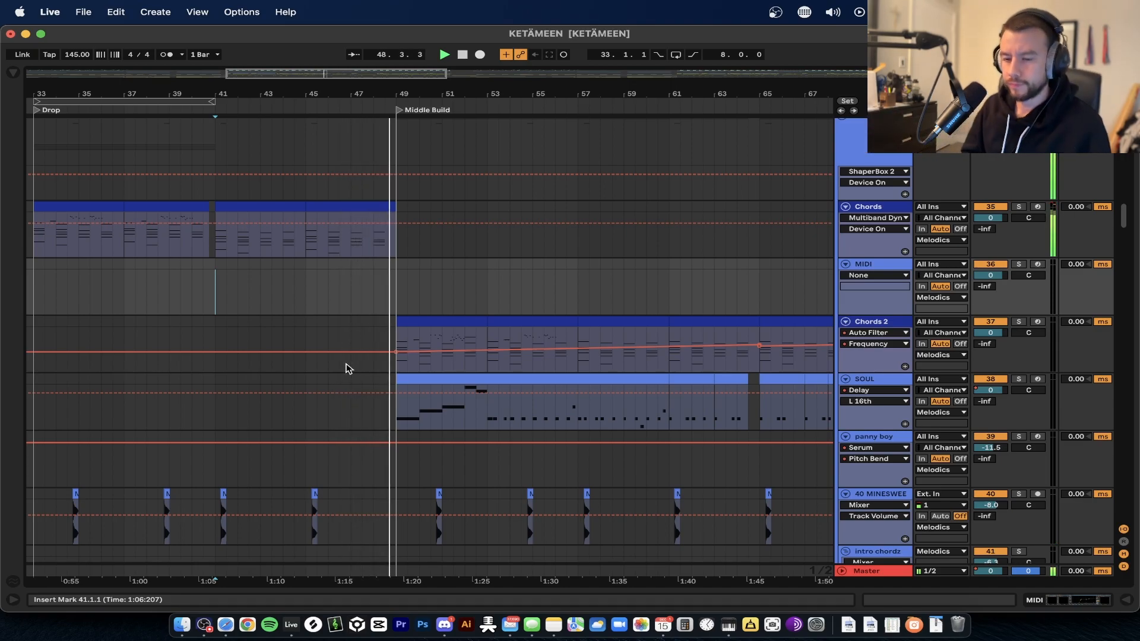
scroll(530, 408, "right", 2)
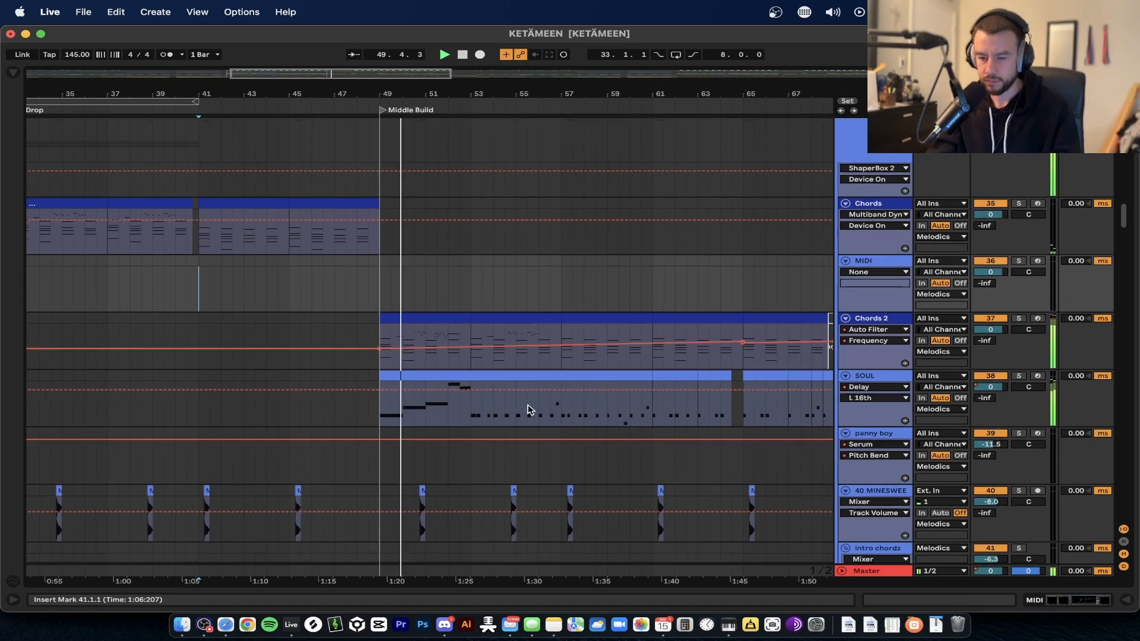
scroll(530, 409, "right", 3)
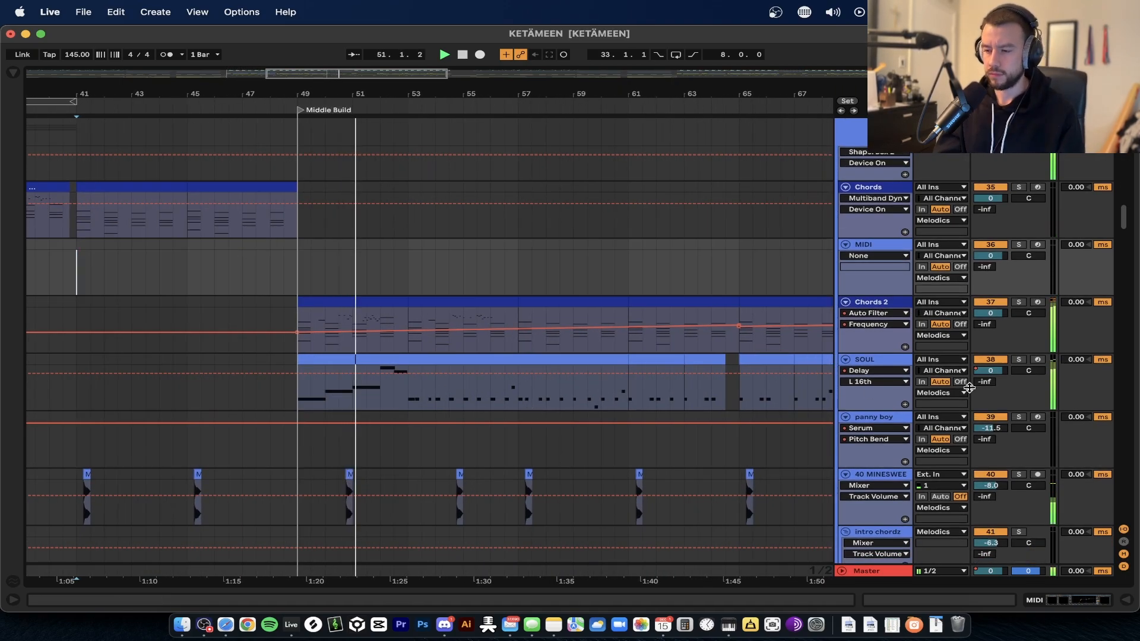
scroll(776, 397, "right", 4)
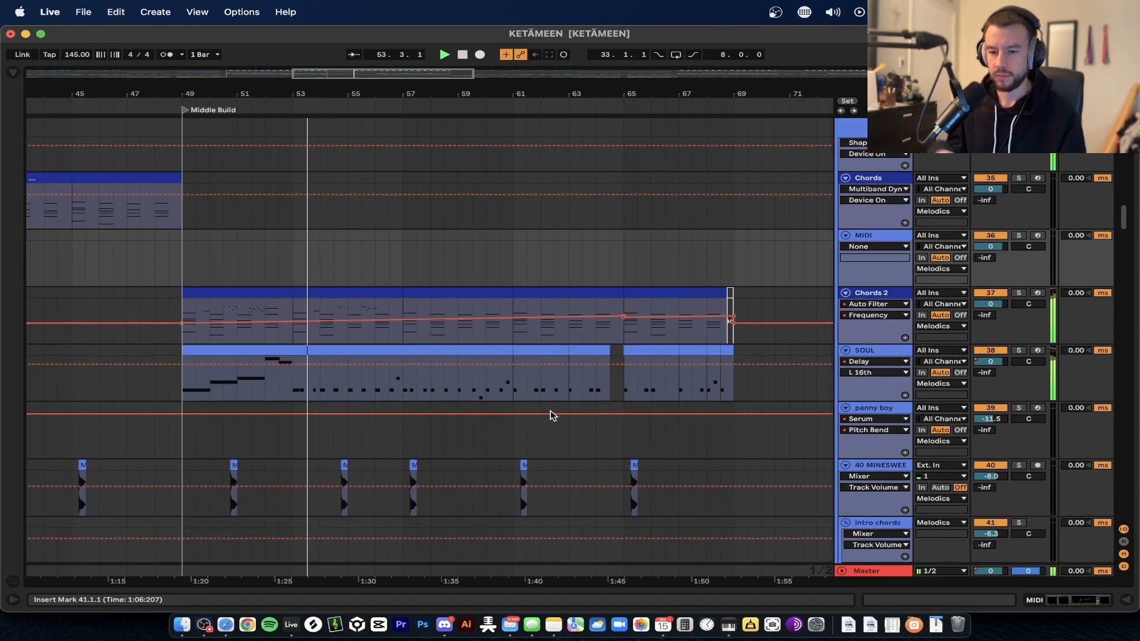
scroll(454, 408, "left", 5)
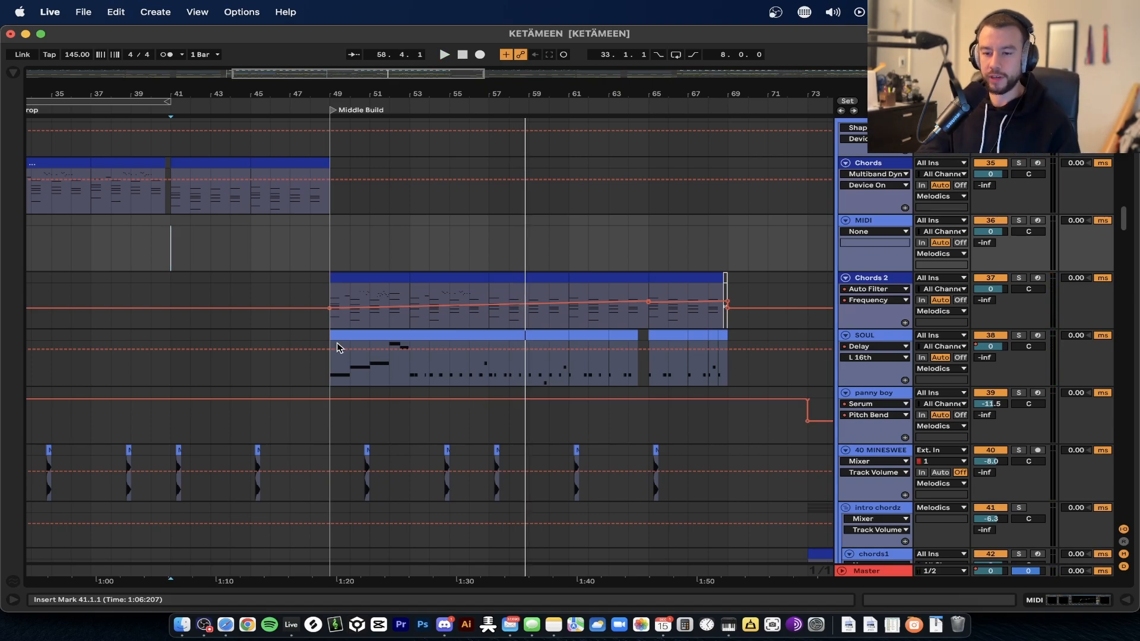
Select the Chords clips from bar 33 to 49, look over the first clip's notes, and close the note editor
scroll(367, 248, "left", 5)
scroll(367, 249, "up", 2)
left_click_drag(149, 231, 466, 240)
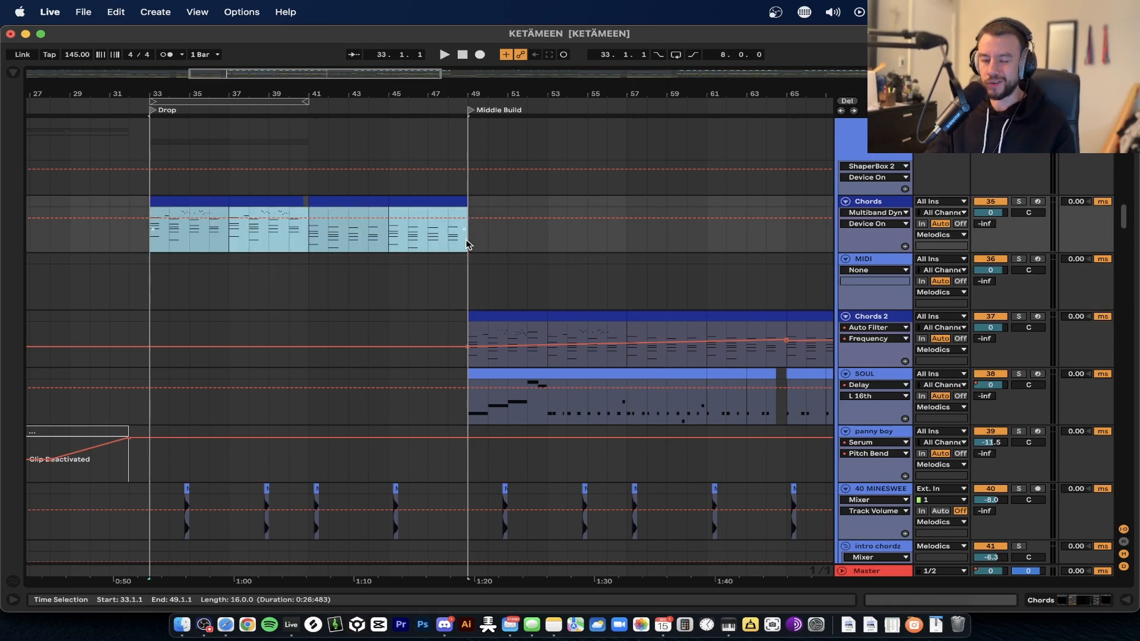
double_click(186, 199)
scroll(428, 422, "down", 3)
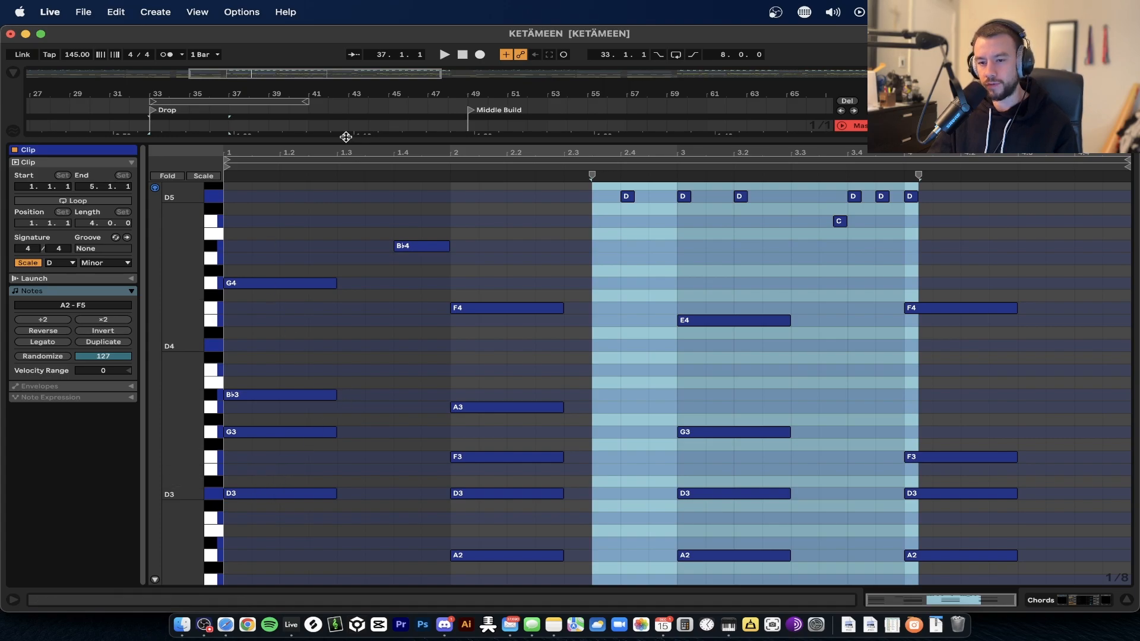
key("super+alt+l")
Open the first Chords 2 clip in the Middle Build, select the opening D2, G2 and B♭2 notes, and close the editor
scroll(346, 137, "up", 2)
scroll(371, 245, "up", 1)
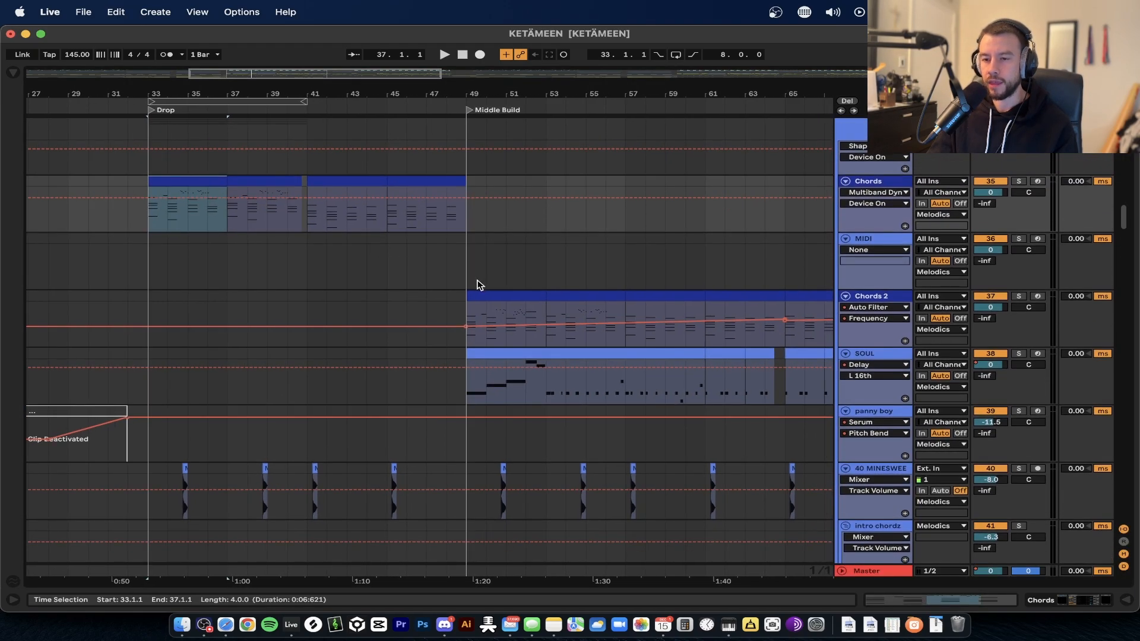
left_click(479, 285)
scroll(440, 303, "right", 4)
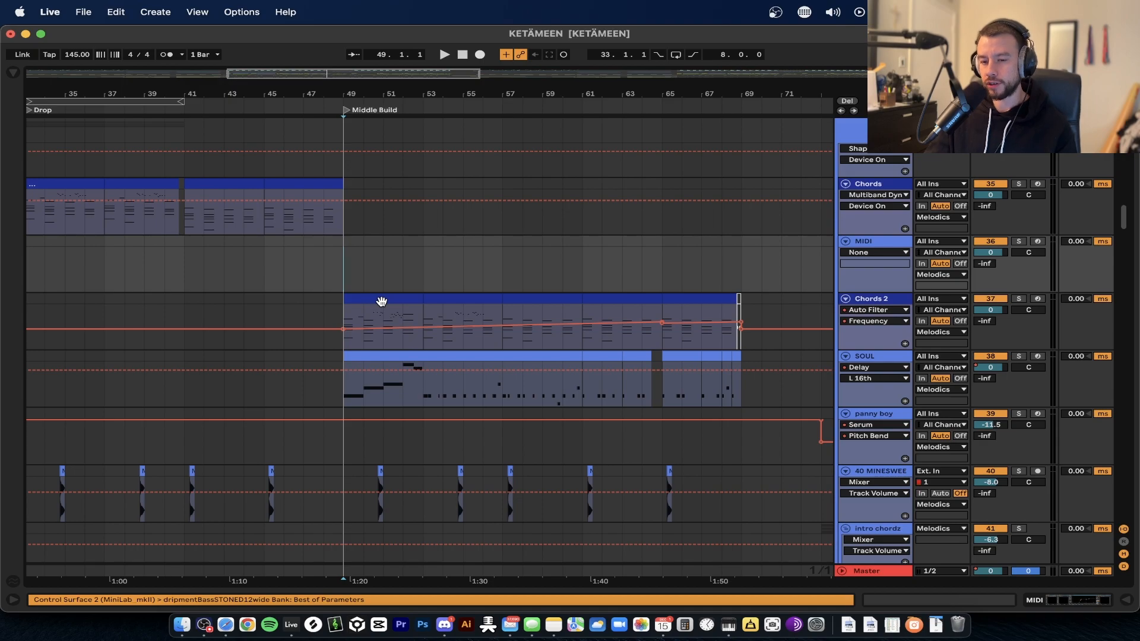
double_click(381, 301)
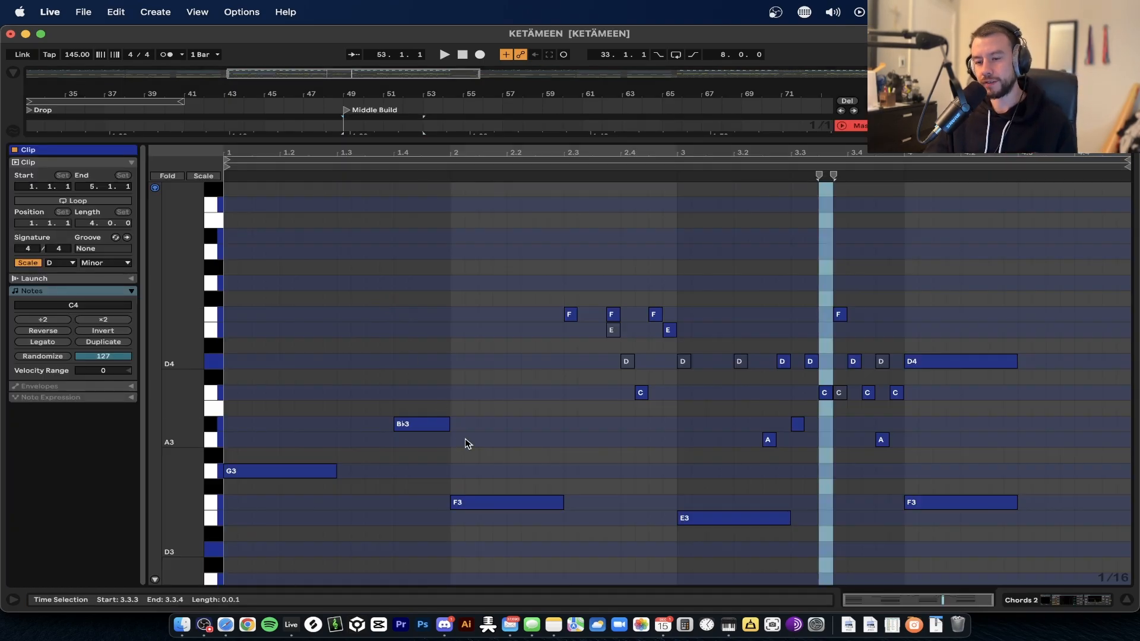
scroll(465, 439, "down", 3)
scroll(465, 440, "down", 3)
left_click_drag(306, 504, 247, 364)
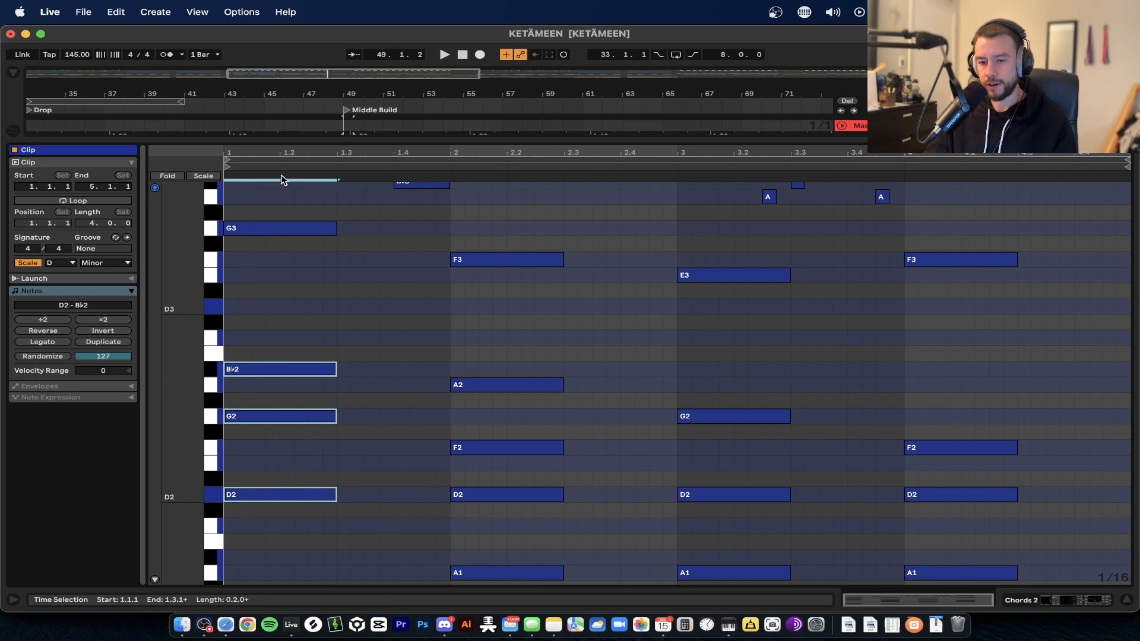
double_click(280, 139)
Reopen the first Chords 2 clip, select all its notes to review them, and hide the note editor
scroll(440, 253, "up", 3)
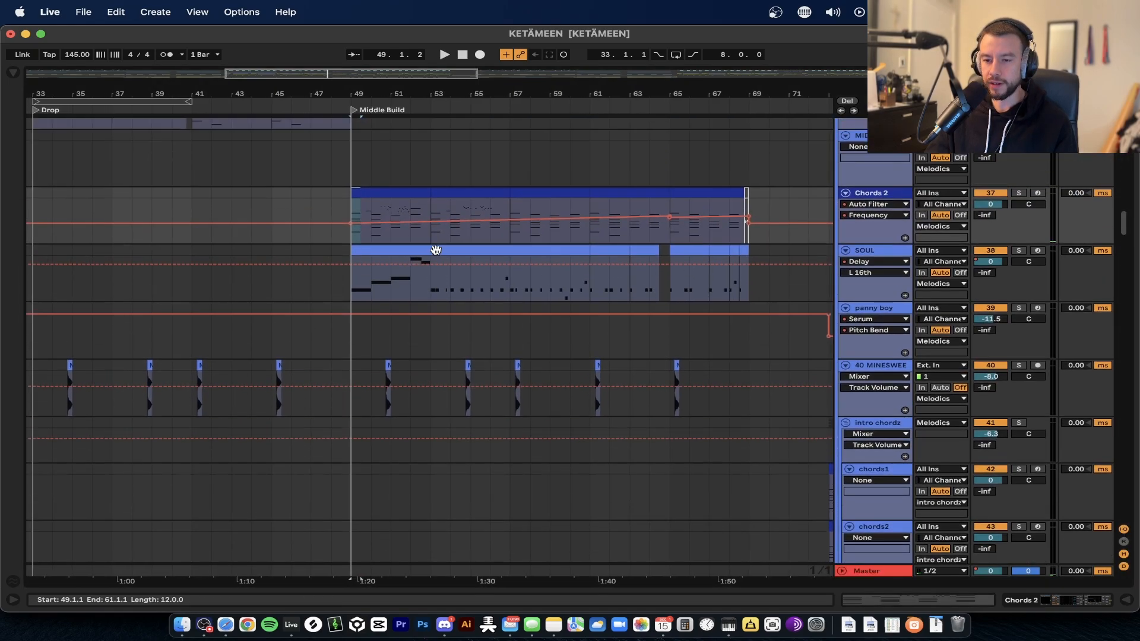
double_click(390, 224)
left_click(407, 383)
key("super+a")
scroll(407, 383, "up", 5)
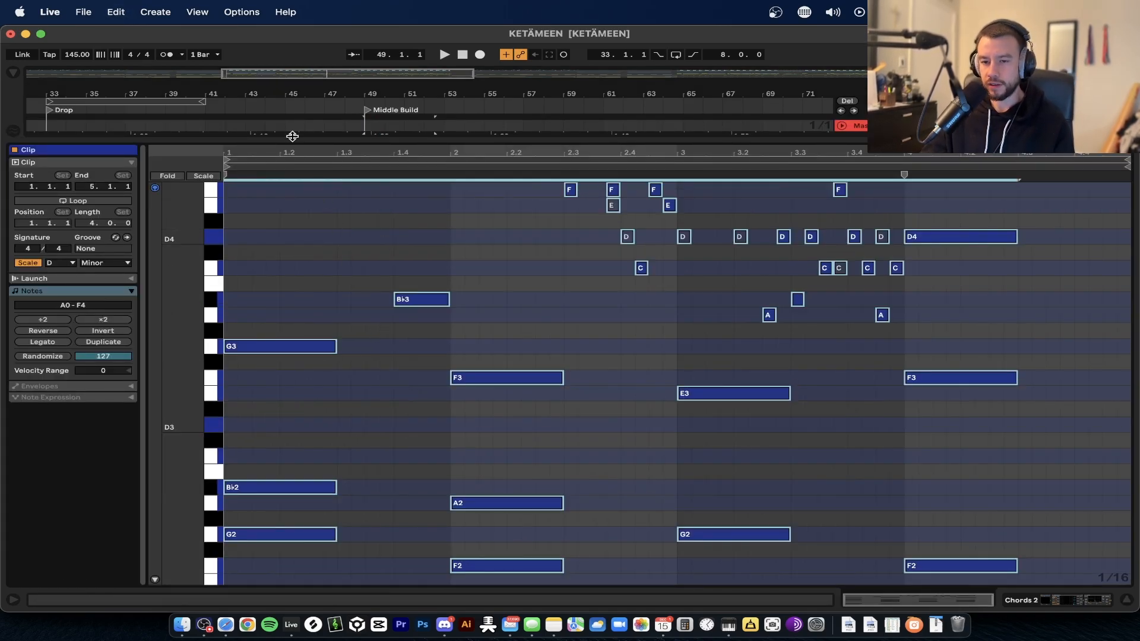
double_click(292, 139)
Play the Middle Build from bar 49 with Chords 2 soloed, and show its device chain and Auto Filter on/off automation
key("space")
scroll(370, 208, "up", 1)
scroll(371, 208, "up", 3)
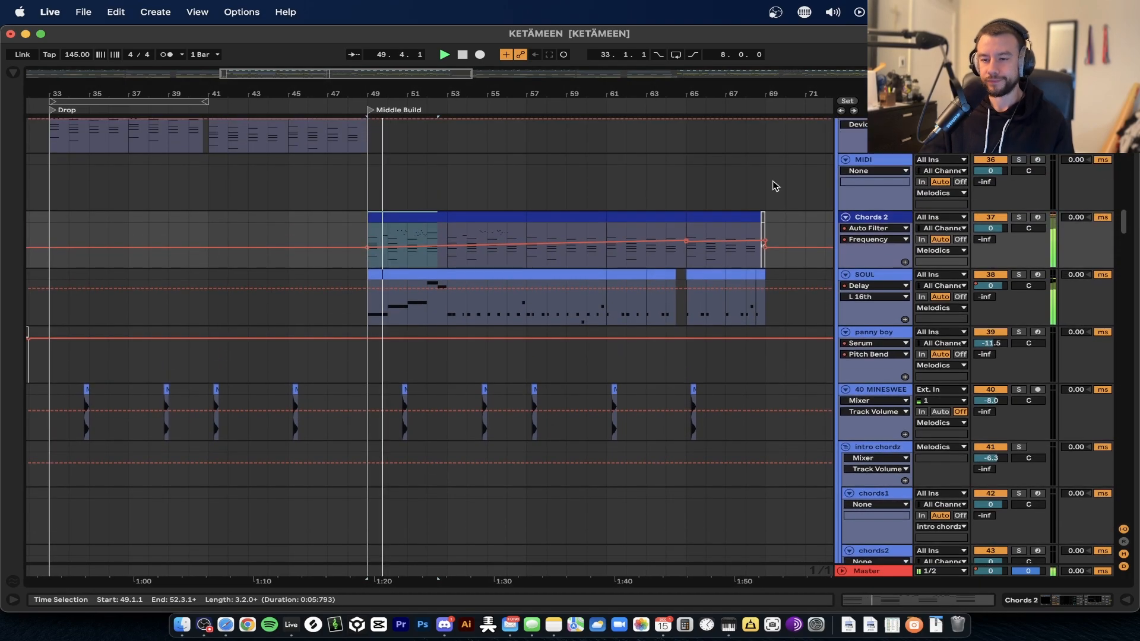
key("space")
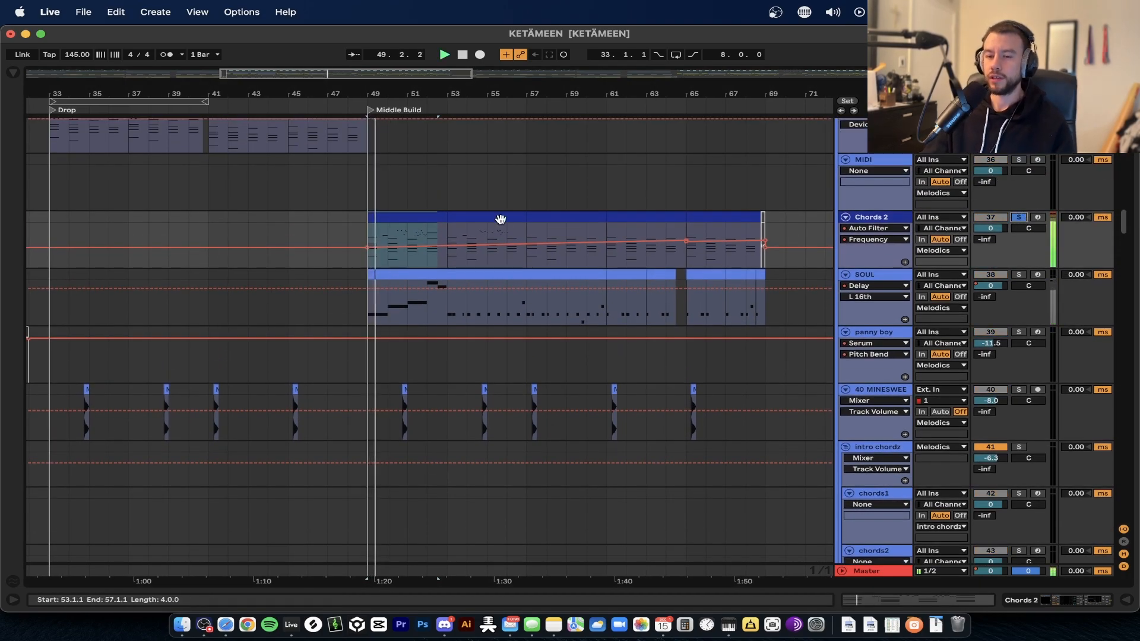
double_click(863, 216)
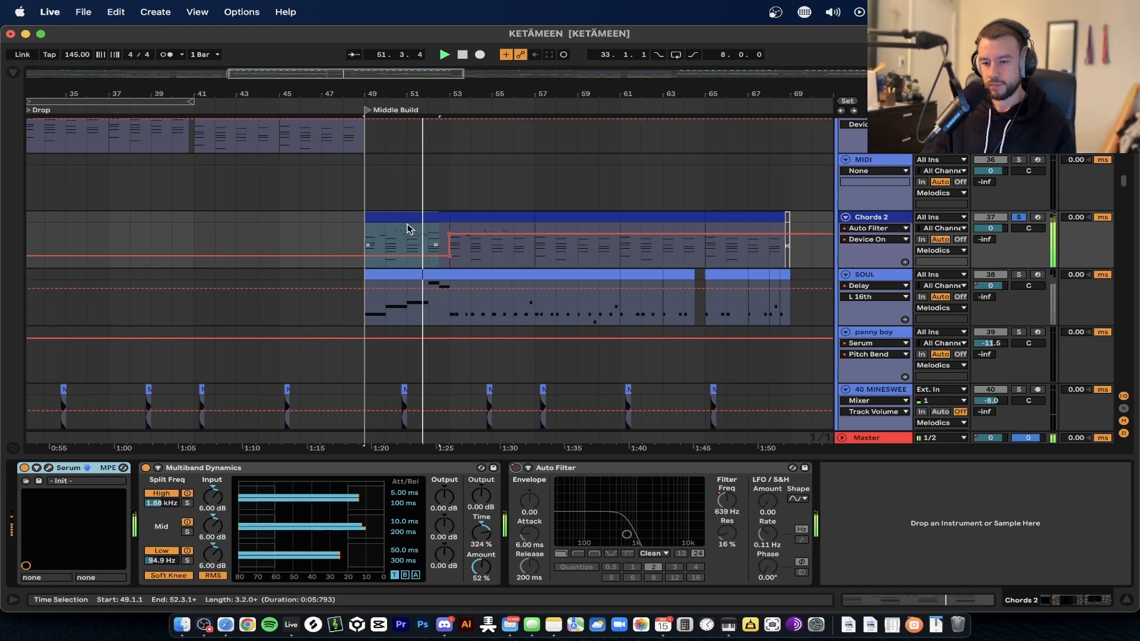
scroll(409, 230, "up", 3)
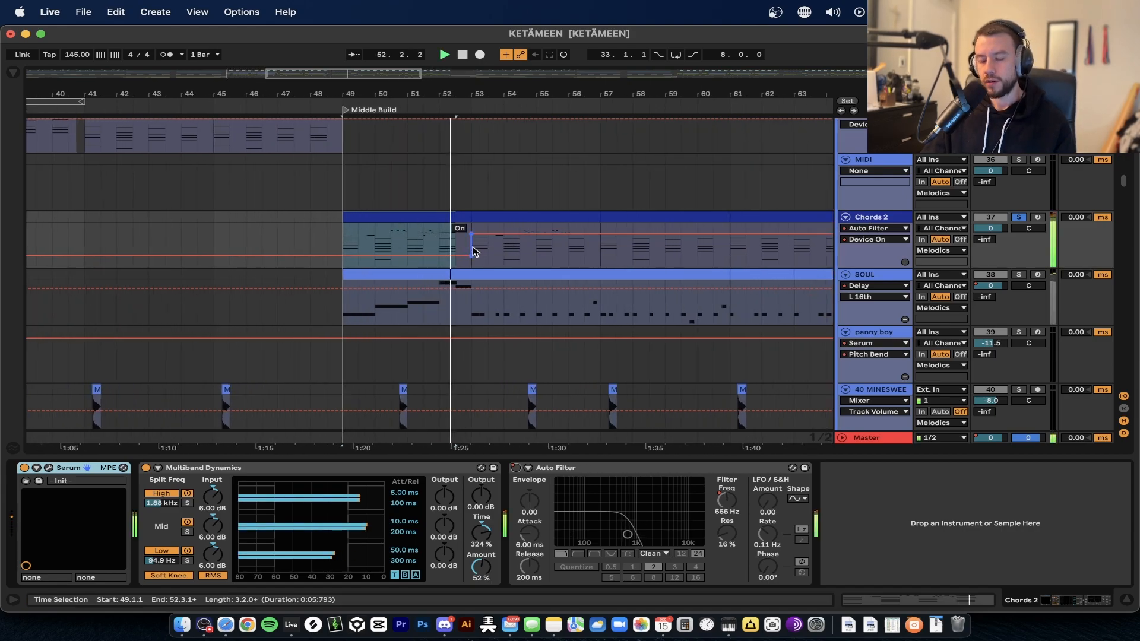
Review the Chords 2 Auto Filter on/off automation around bar 53, then select the Chords 2 clip from bar 49 to 53
scroll(473, 247, "up", 4)
scroll(523, 262, "down", 4)
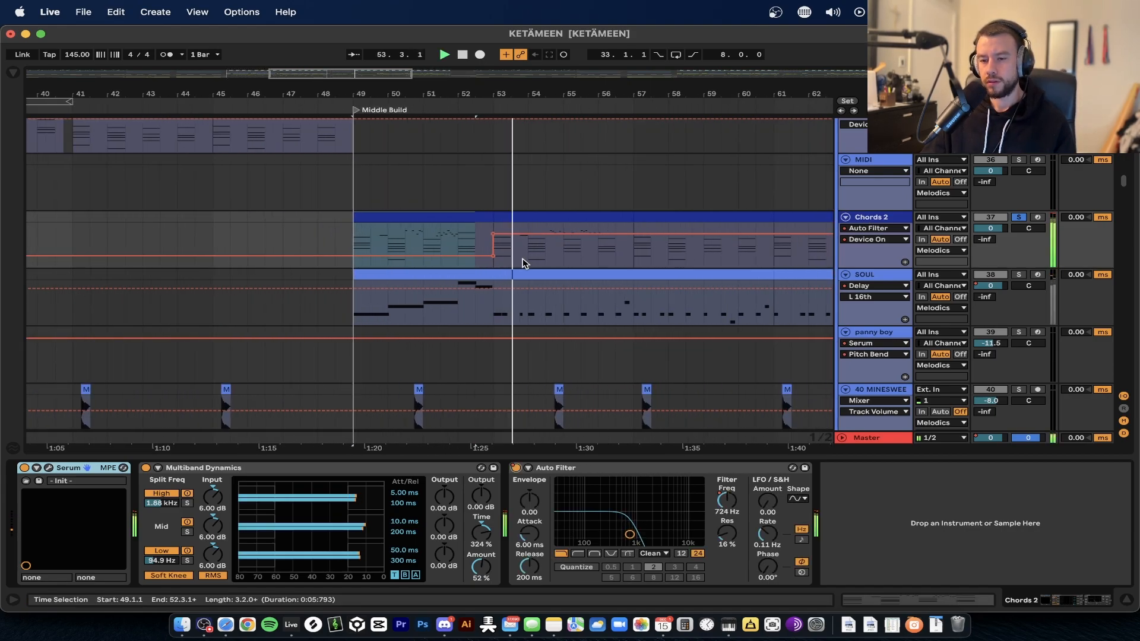
scroll(523, 262, "down", 1)
scroll(523, 261, "up", 3)
scroll(523, 261, "left", 2)
left_click(277, 237)
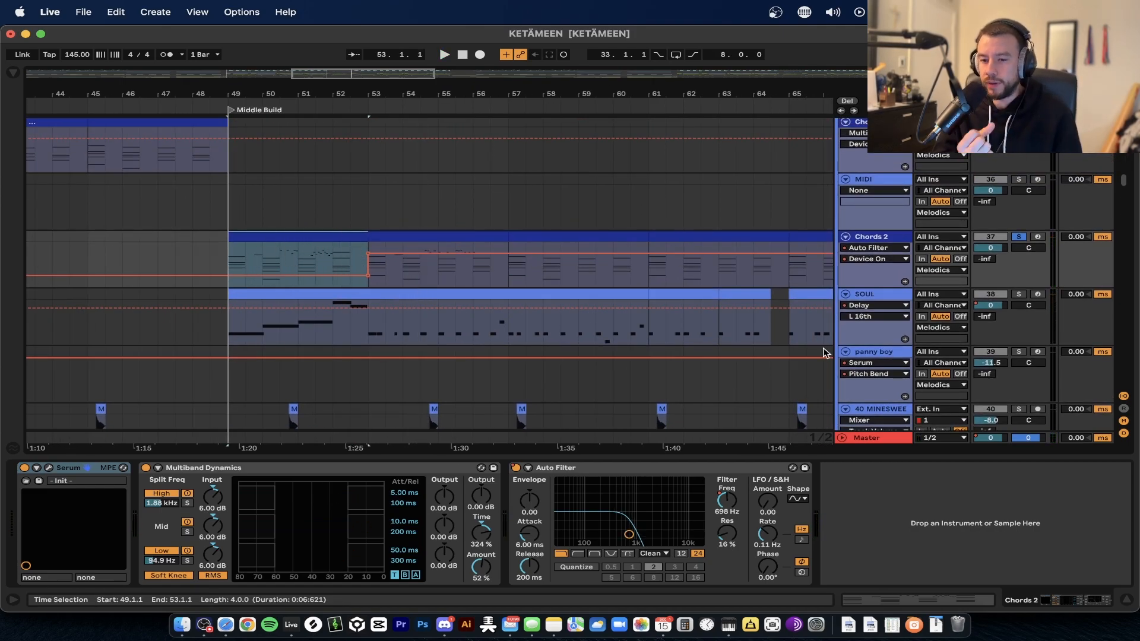
Unsolo Chords 2 and play the Middle Build from bar 49 with all tracks audible
left_click(1020, 237)
left_click(364, 204)
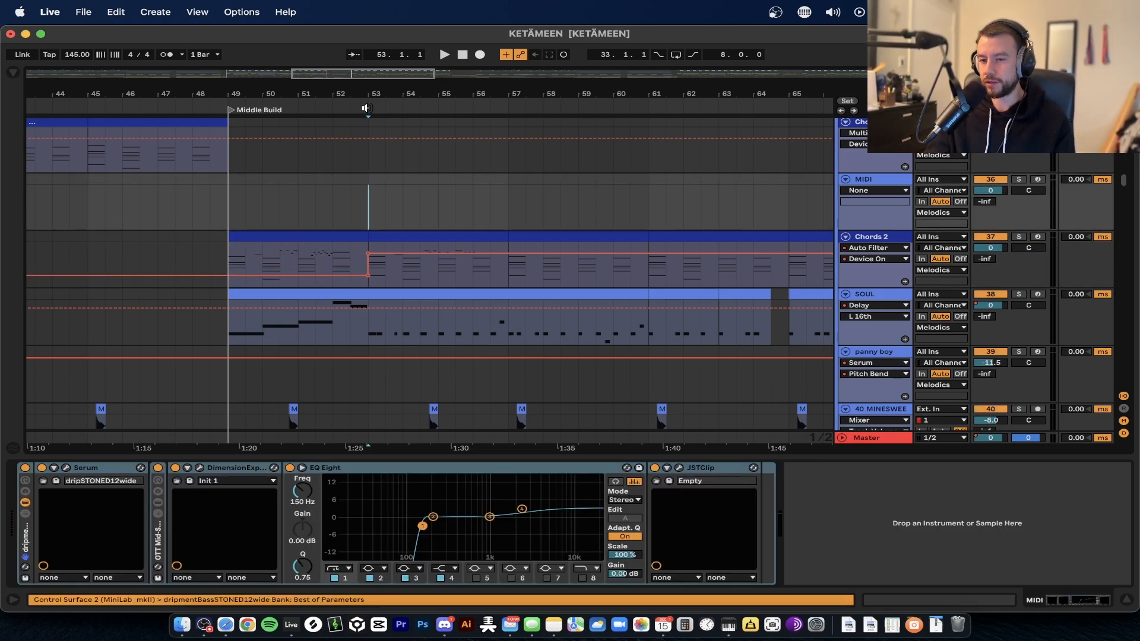
key("space")
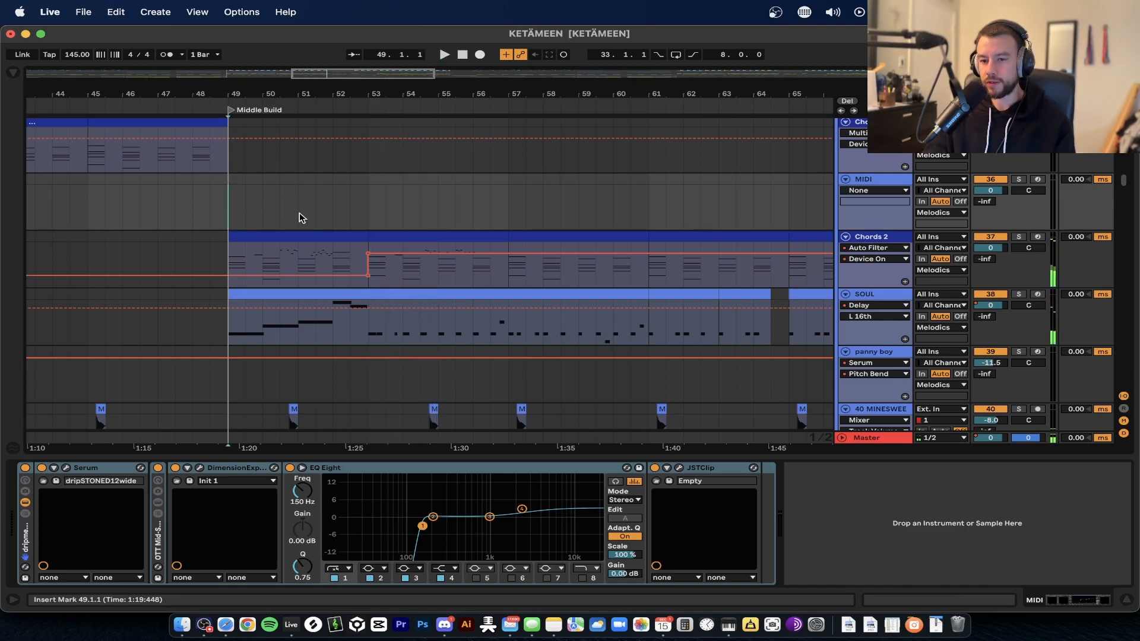
key("space")
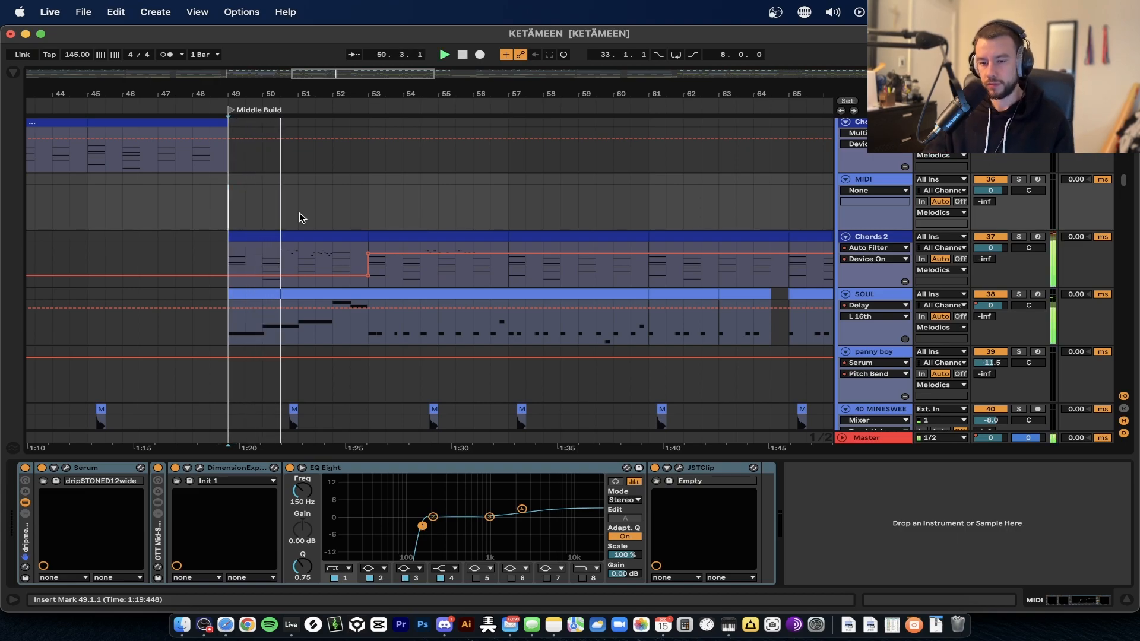
scroll(299, 212, "up", 1)
scroll(299, 213, "down", 2)
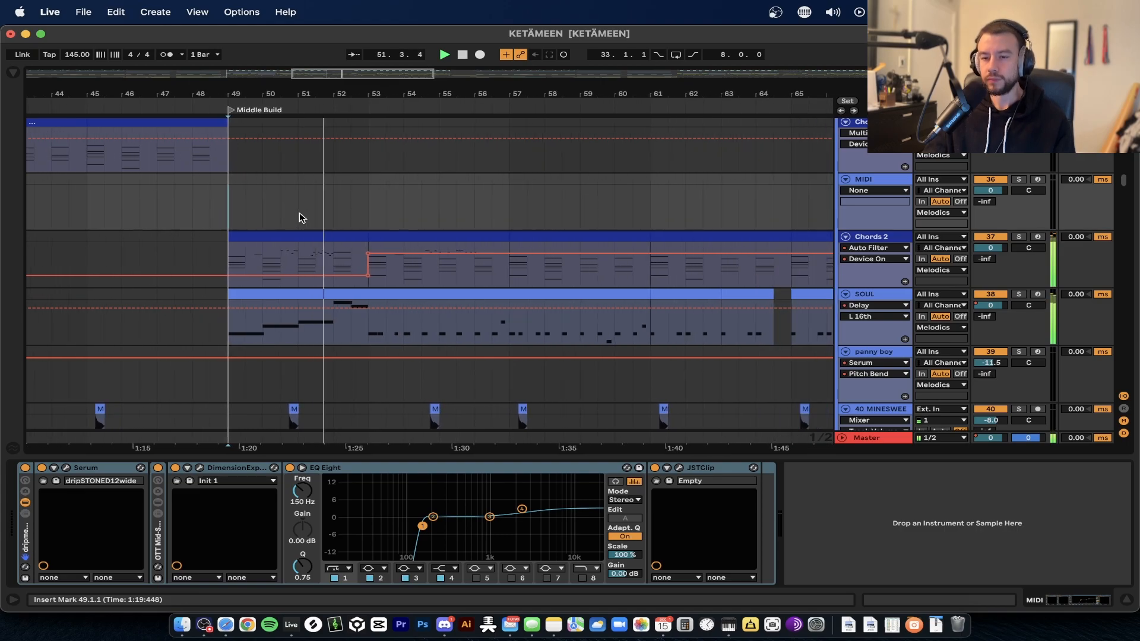
Select the first SOUL clip in the Middle Build, solo its track, and play it from bar 49
left_click(386, 248)
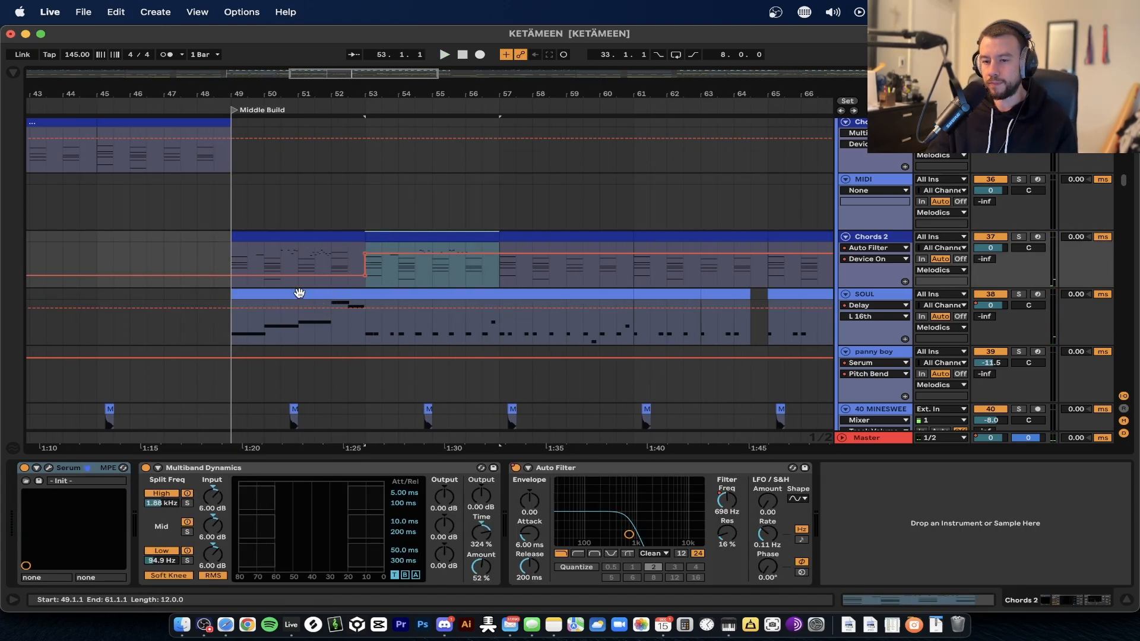
left_click(300, 292)
left_click(1019, 294)
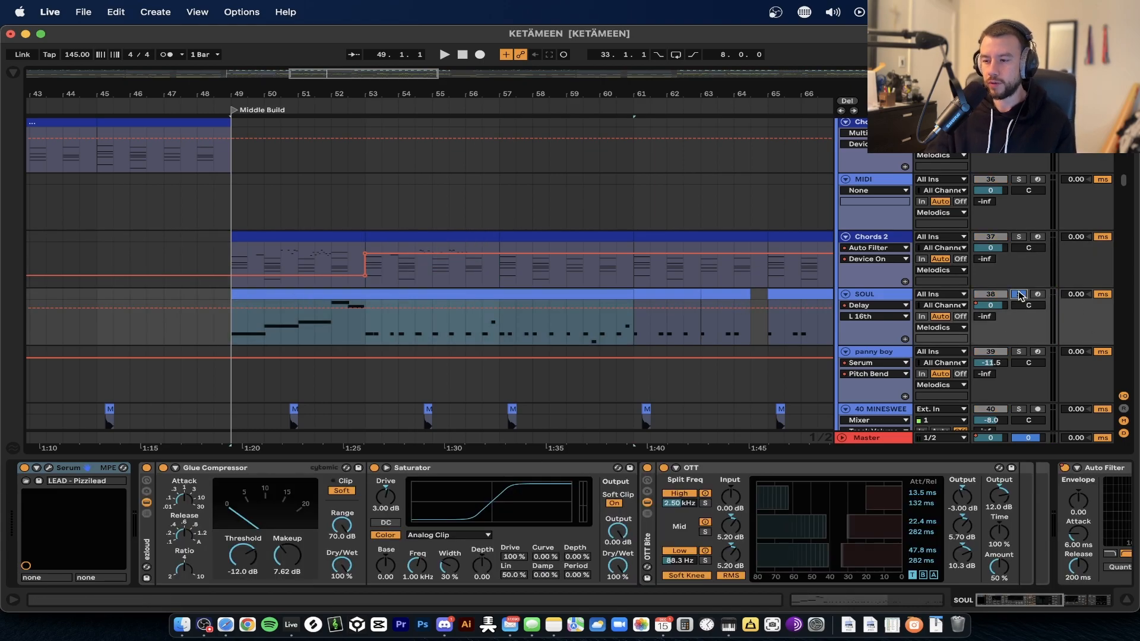
key("space")
key("minus")
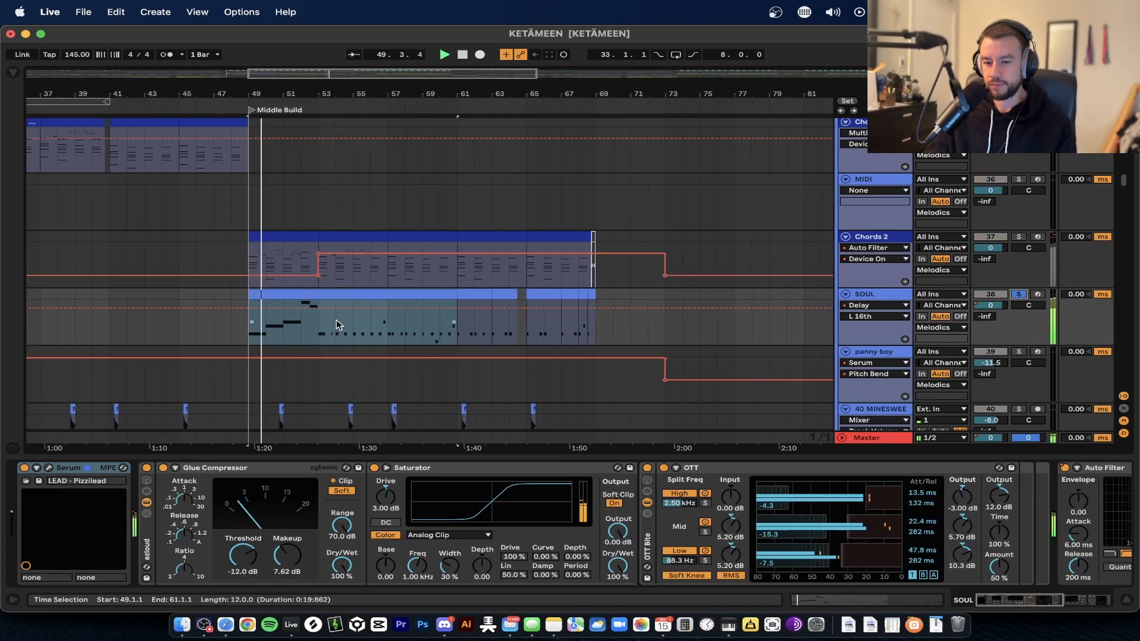
Show the SOUL track's Serum patch LEAD - Pizzilead, close the synth window, and stop playback
left_click(50, 469)
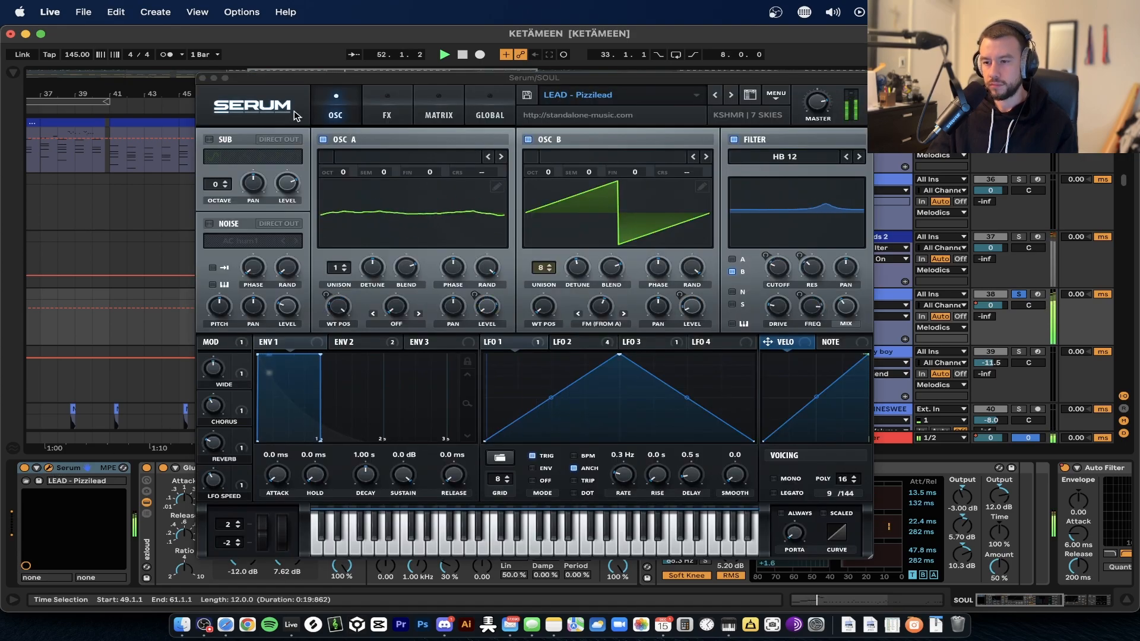
left_click(202, 78)
key("space")
Open the first SOUL clip in the note editor and play its opening long notes from bar 49
left_click(268, 290)
double_click(265, 297)
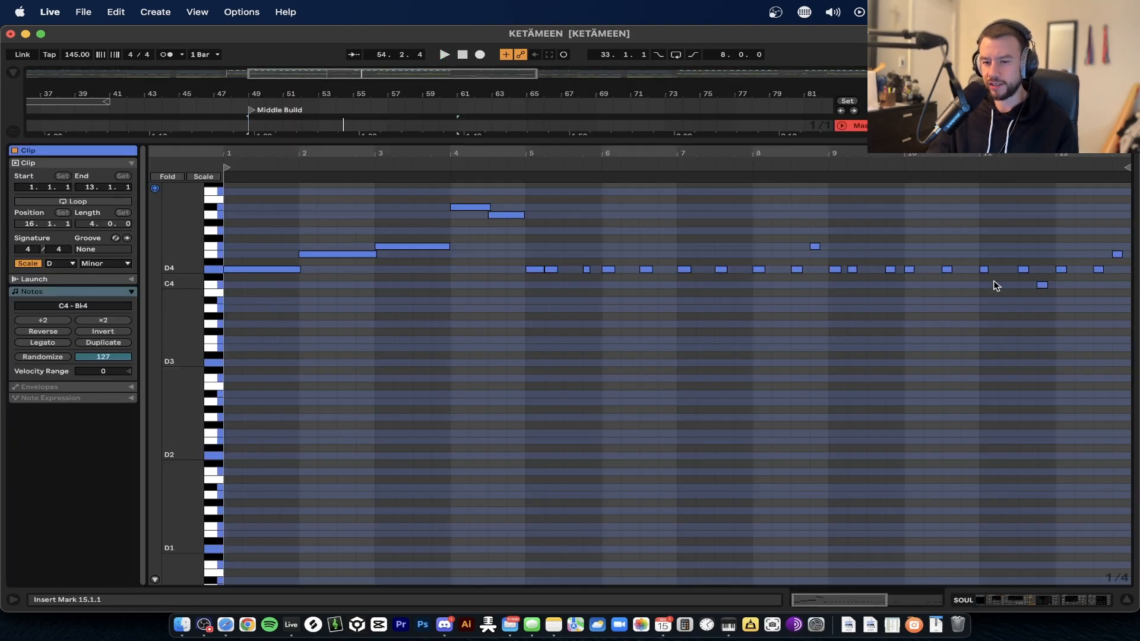
key("space")
scroll(321, 342, "up", 5)
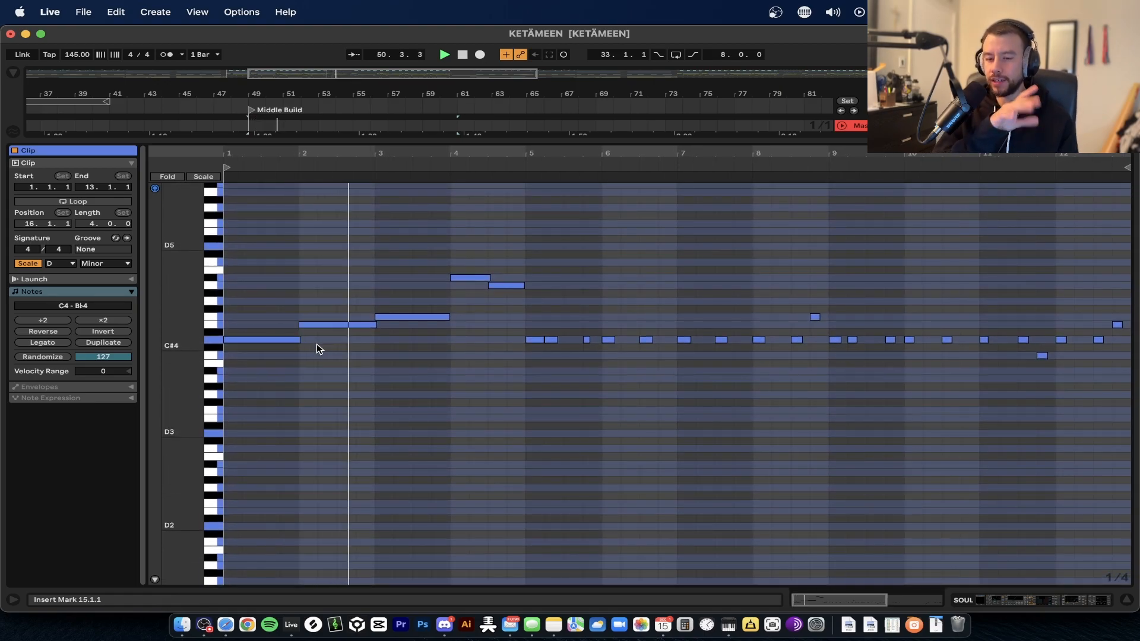
scroll(316, 345, "down", 1)
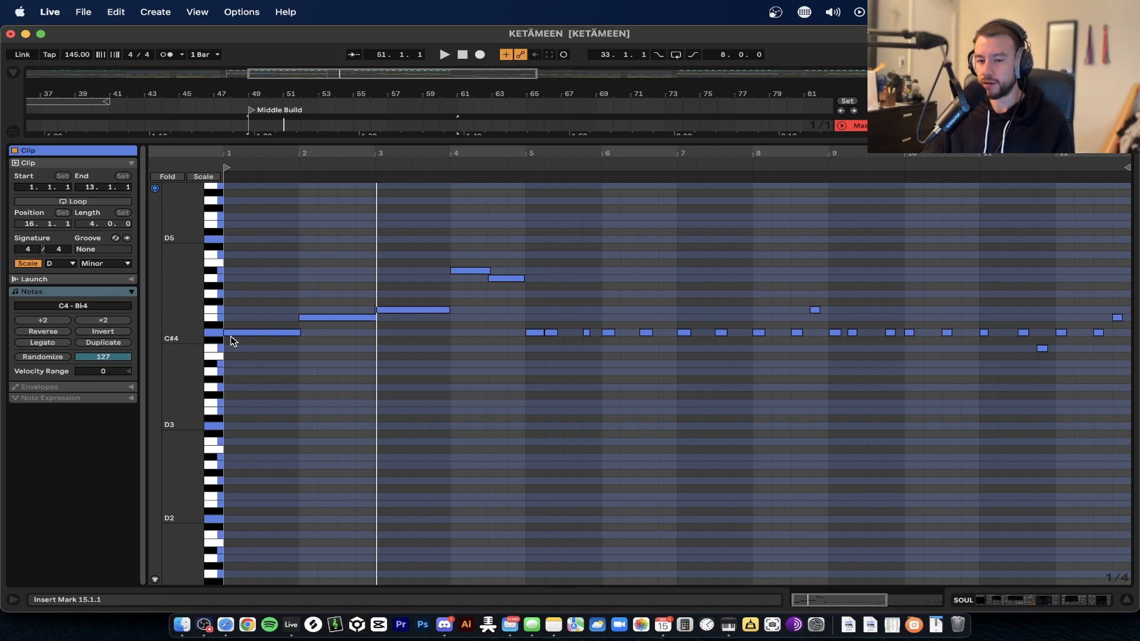
scroll(369, 314, "up", 5)
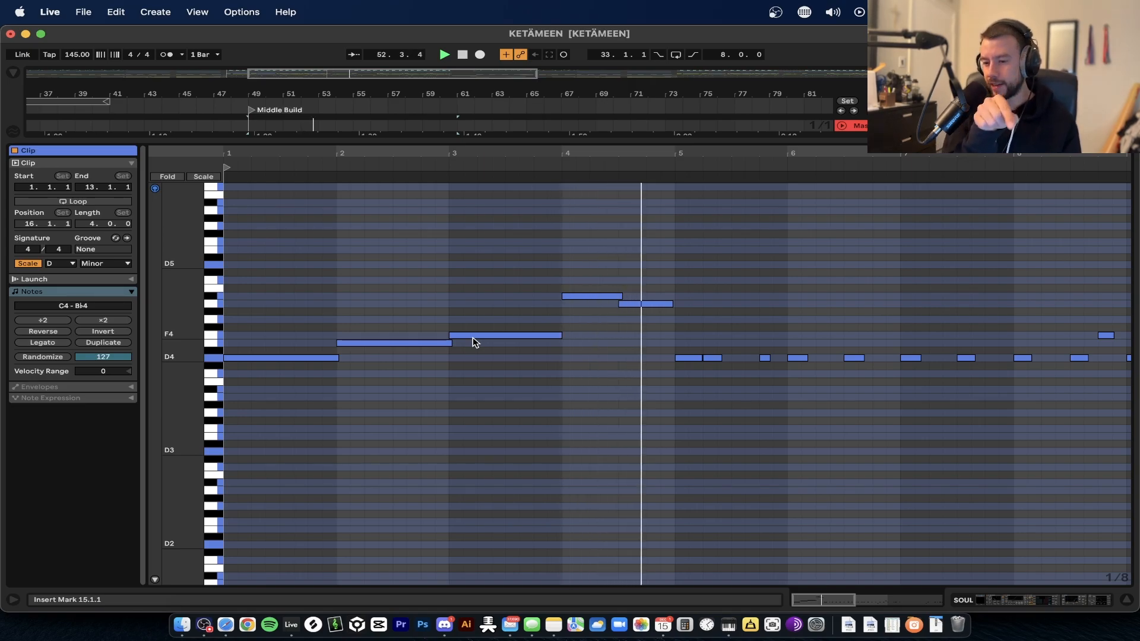
scroll(728, 351, "up", 3)
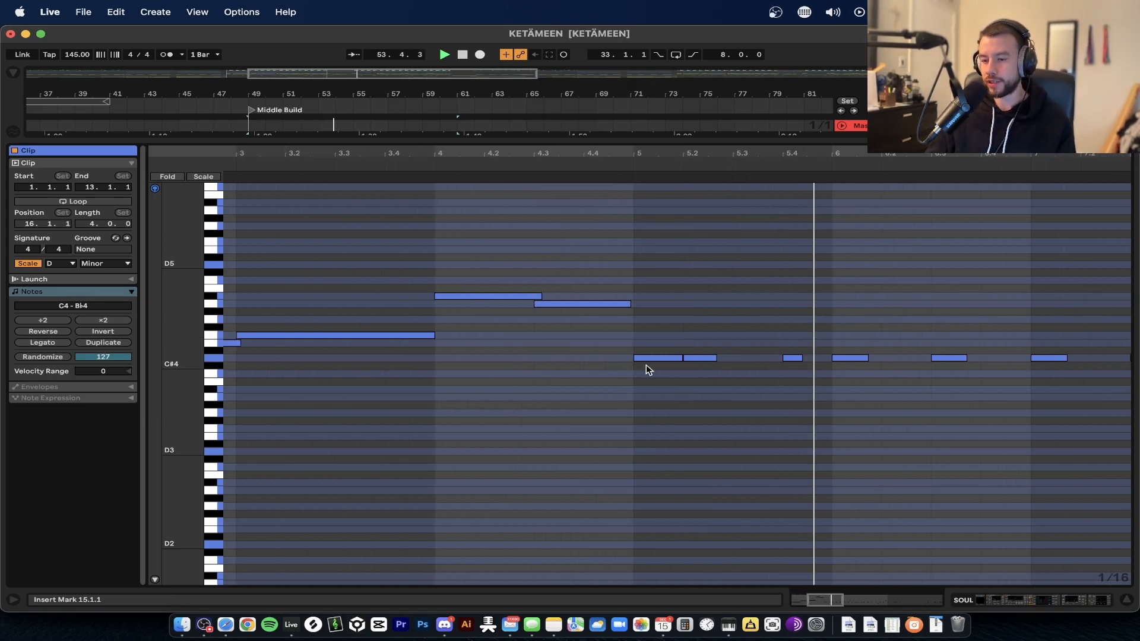
Enlarge the SOUL clip's notes to read their names and examine the melody through clip bar 12
left_click_drag(191, 378, 770, 318)
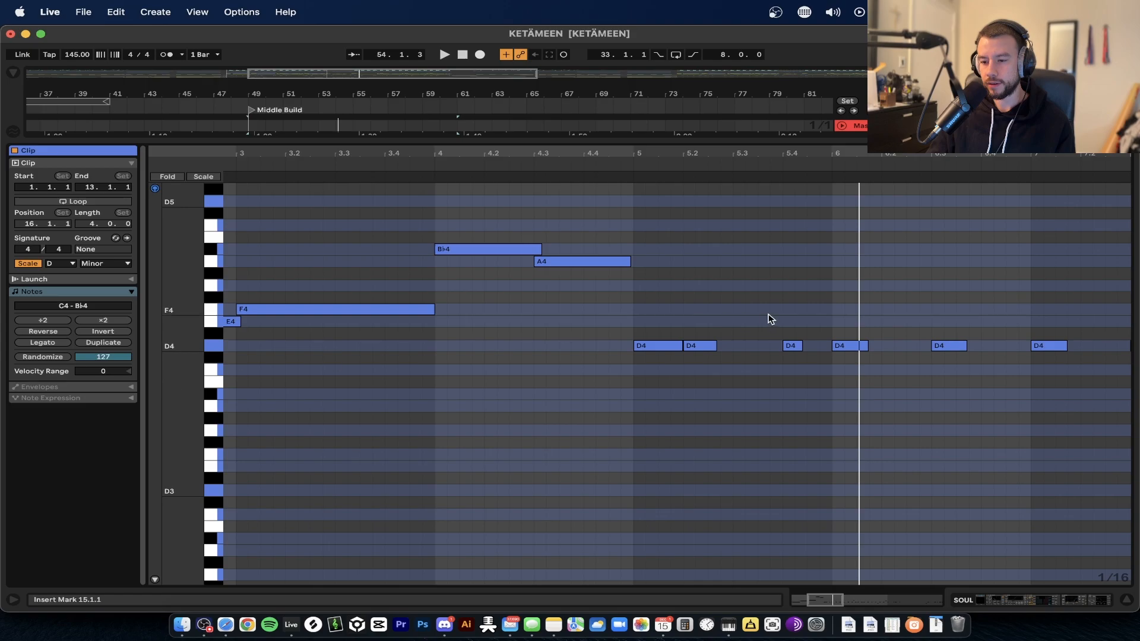
scroll(686, 346, "down", 5)
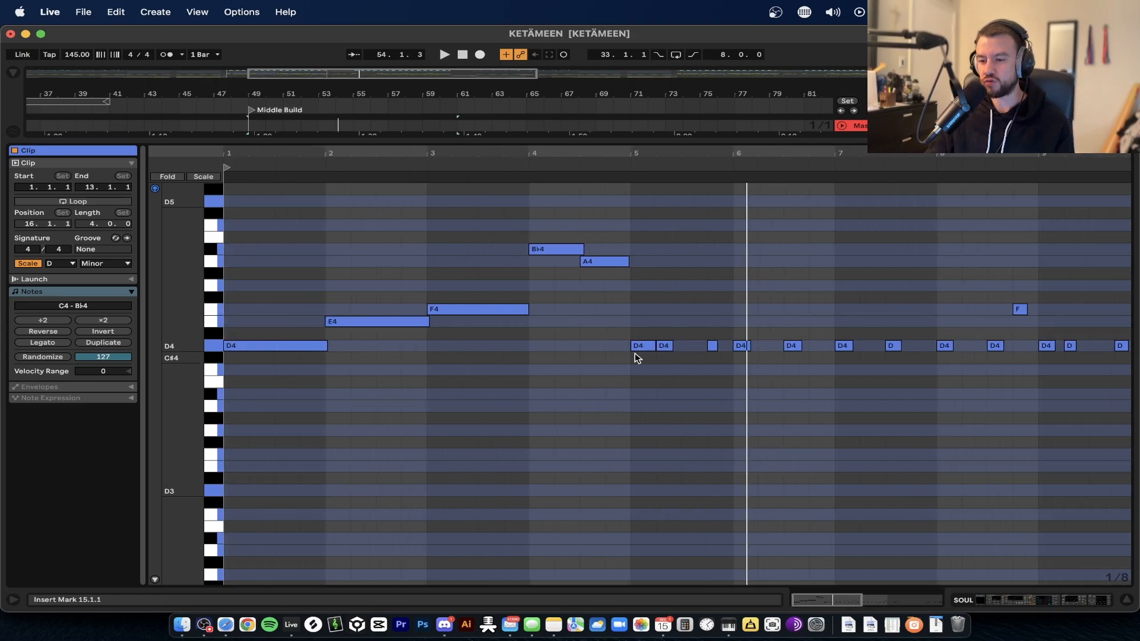
scroll(846, 343, "right", 5)
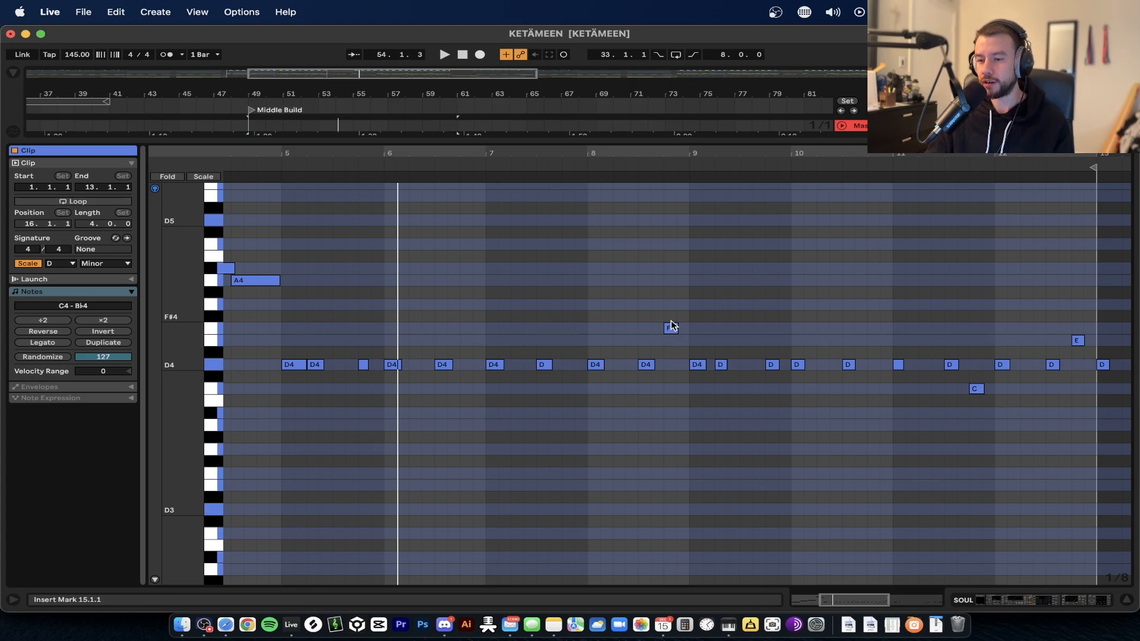
scroll(895, 400, "right", 2)
scroll(888, 394, "left", 5)
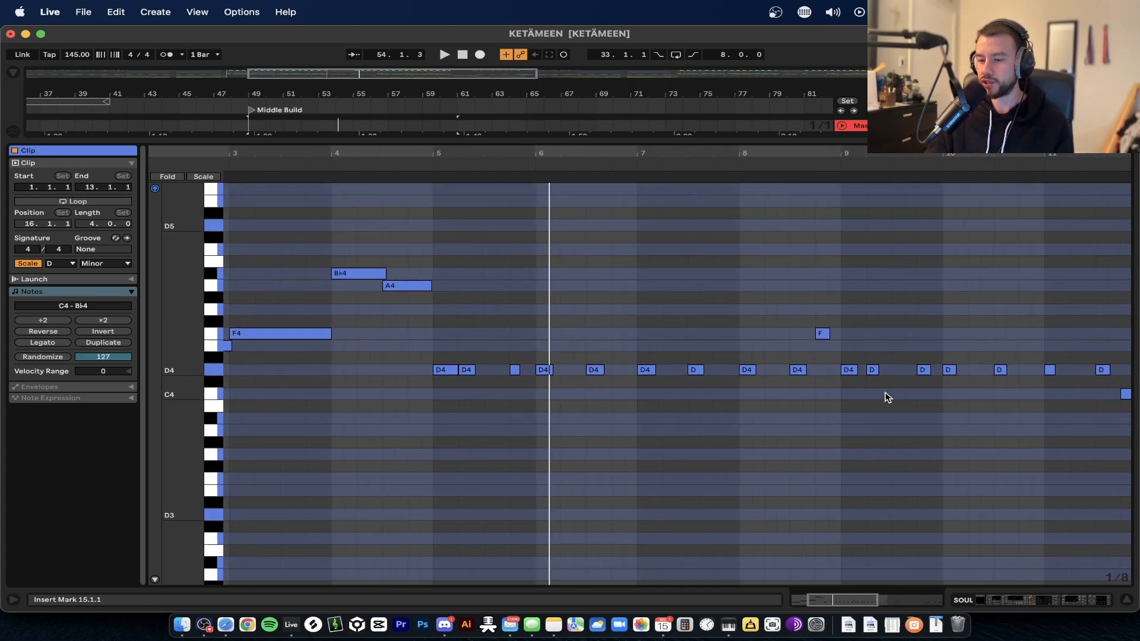
scroll(607, 406, "down", 2)
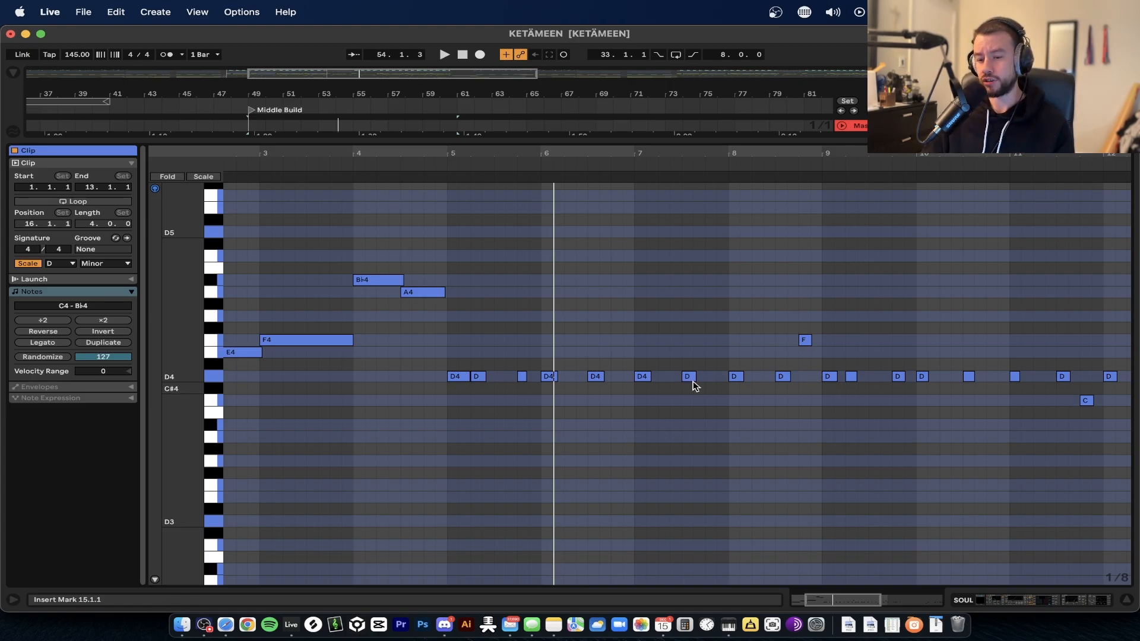
scroll(425, 384, "left", 2)
Replay the SOUL melody from bar 49 and shrink the note editor to reveal the arrangement tracks
key("space")
scroll(425, 384, "down", 2)
scroll(425, 384, "left", 2)
scroll(465, 391, "down", 1)
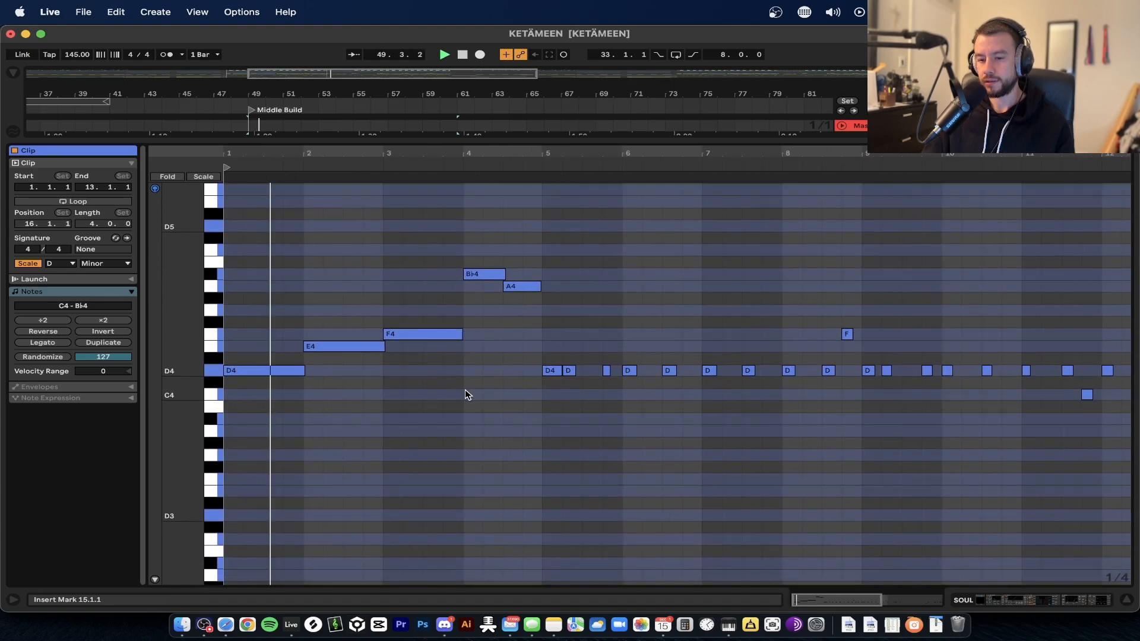
left_click_drag(495, 139, 496, 315)
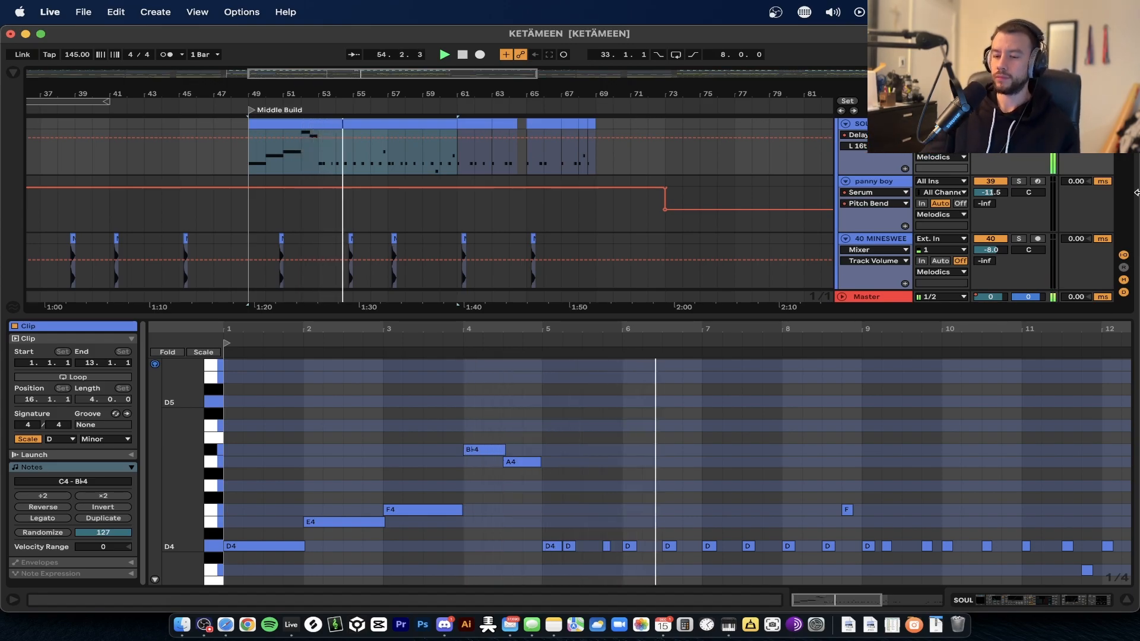
Follow the SOUL clip's repeated D4 notes and F4 and C4 accents from clip bar 5 to 12 during playback
scroll(736, 511, "up", 2)
scroll(737, 510, "down", 2)
scroll(737, 511, "right", 2)
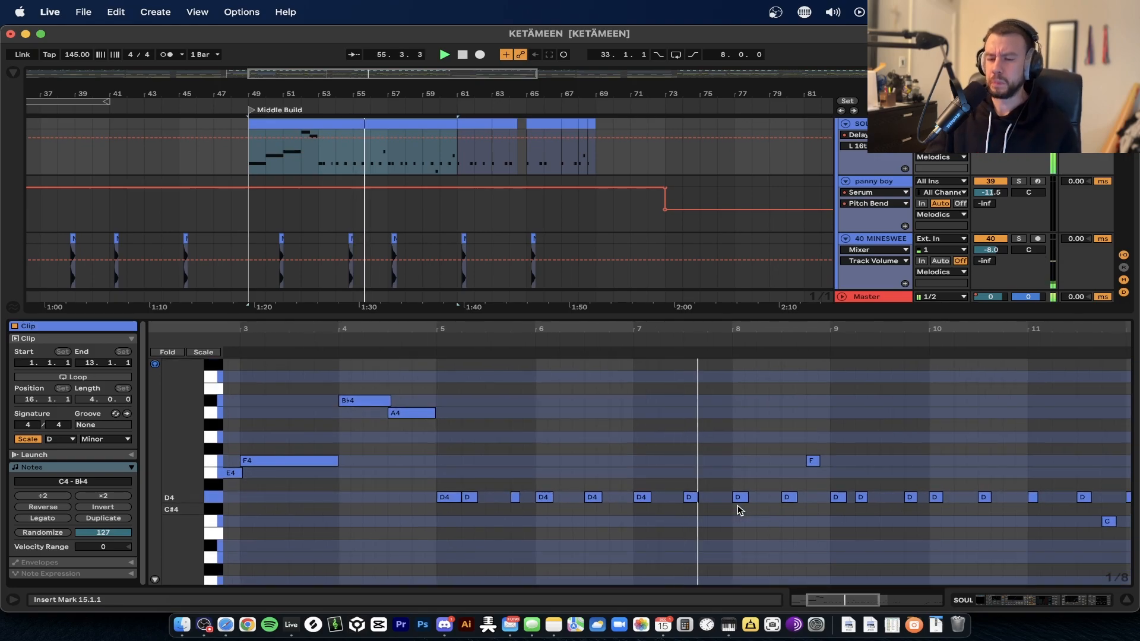
scroll(737, 511, "right", 3)
scroll(737, 511, "right", 2)
scroll(761, 524, "up", 1)
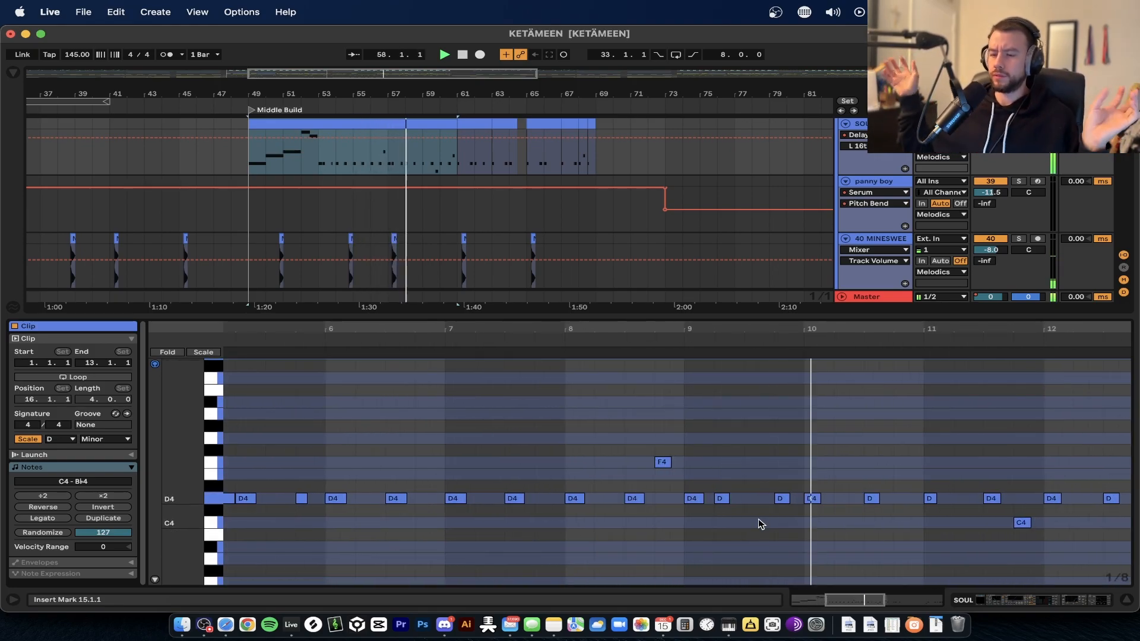
scroll(762, 524, "down", 1)
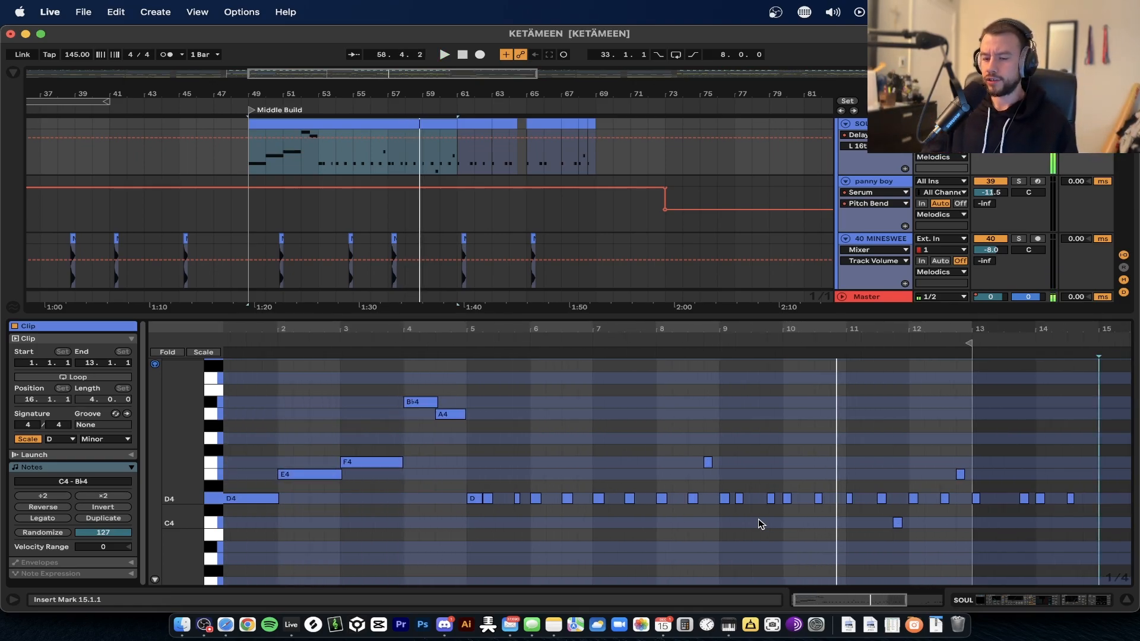
Try shifting the second D4 note in the SOUL clip's bar 9 to 9.2.3, and restore it to 9.2.1
scroll(761, 524, "up", 1)
left_click_drag(718, 499, 753, 504)
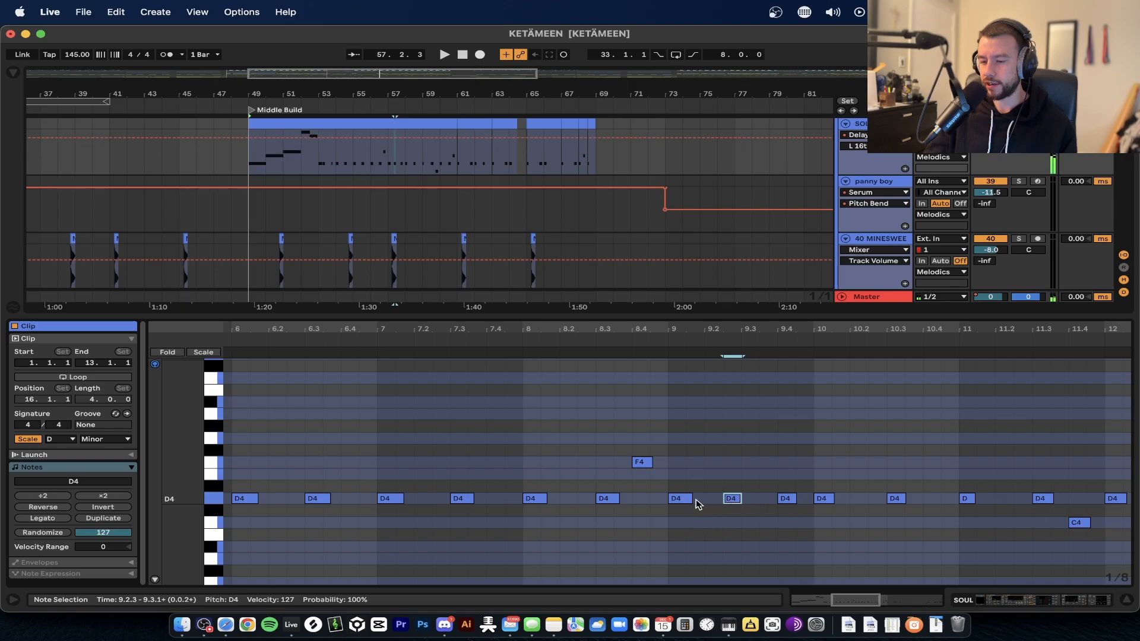
scroll(690, 504, "down", 1)
scroll(691, 504, "left", 2)
scroll(433, 503, "left", 2)
scroll(382, 512, "up", 2)
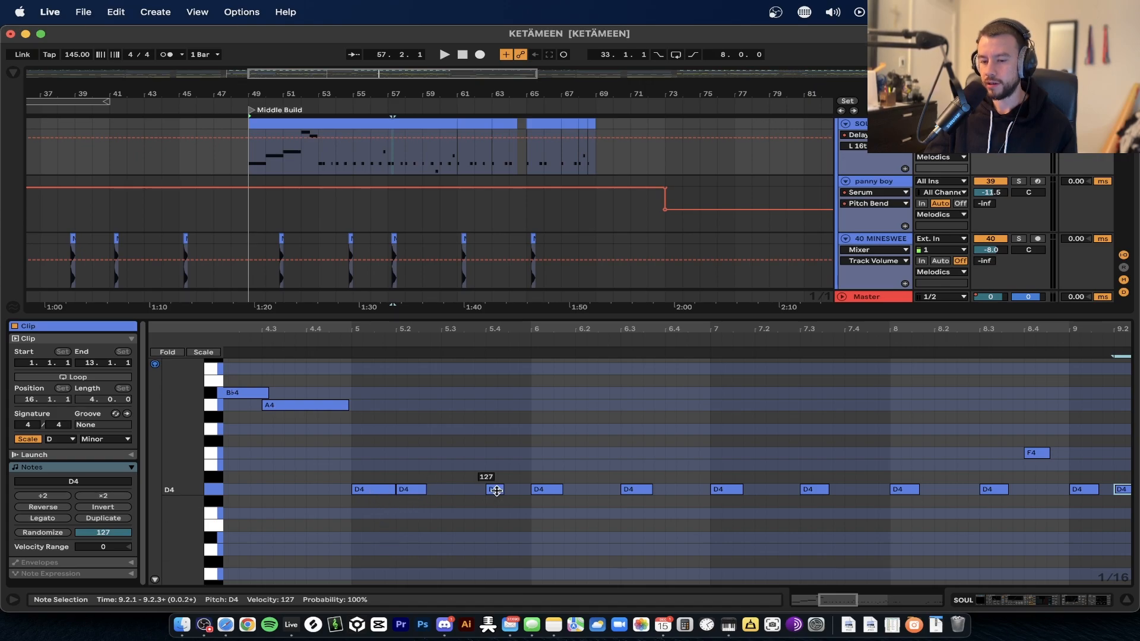
Examine the rhythm of the SOUL clip's D4 notes and the F4, C4 and E4 variations from clip bar 5 to 13
scroll(460, 492, "down", 1)
scroll(511, 490, "right", 1)
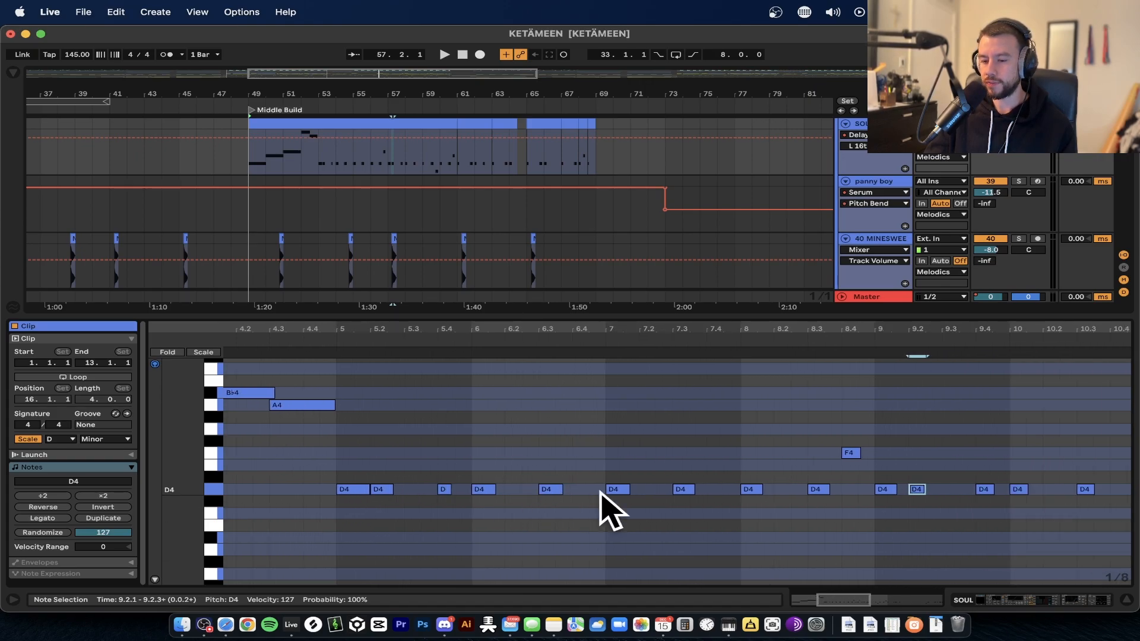
scroll(772, 496, "right", 2)
scroll(594, 484, "right", 2)
scroll(687, 518, "down", 2)
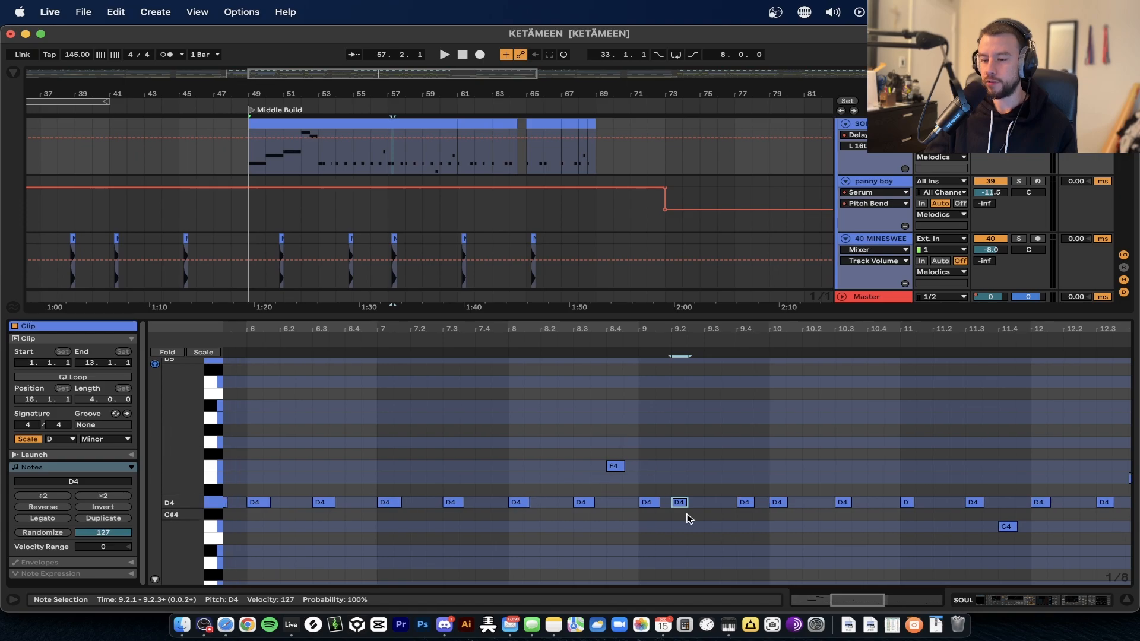
scroll(671, 515, "right", 2)
scroll(516, 512, "up", 3)
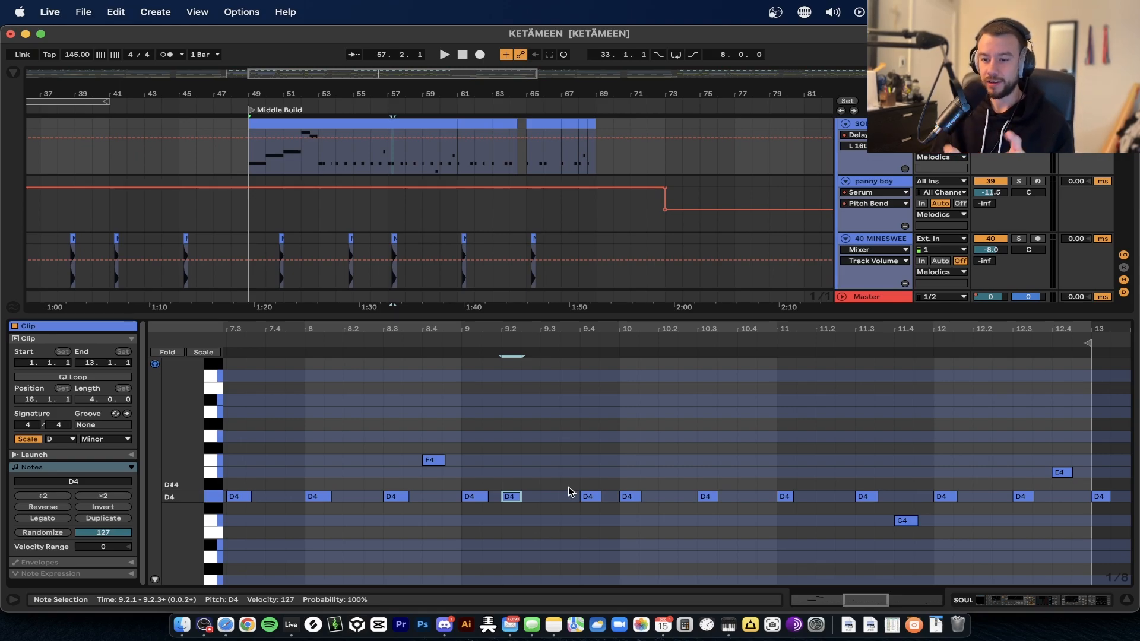
scroll(569, 487, "down", 3)
Play the soloed SOUL melody again from bar 49 with the whole clip's notes in view
key("space")
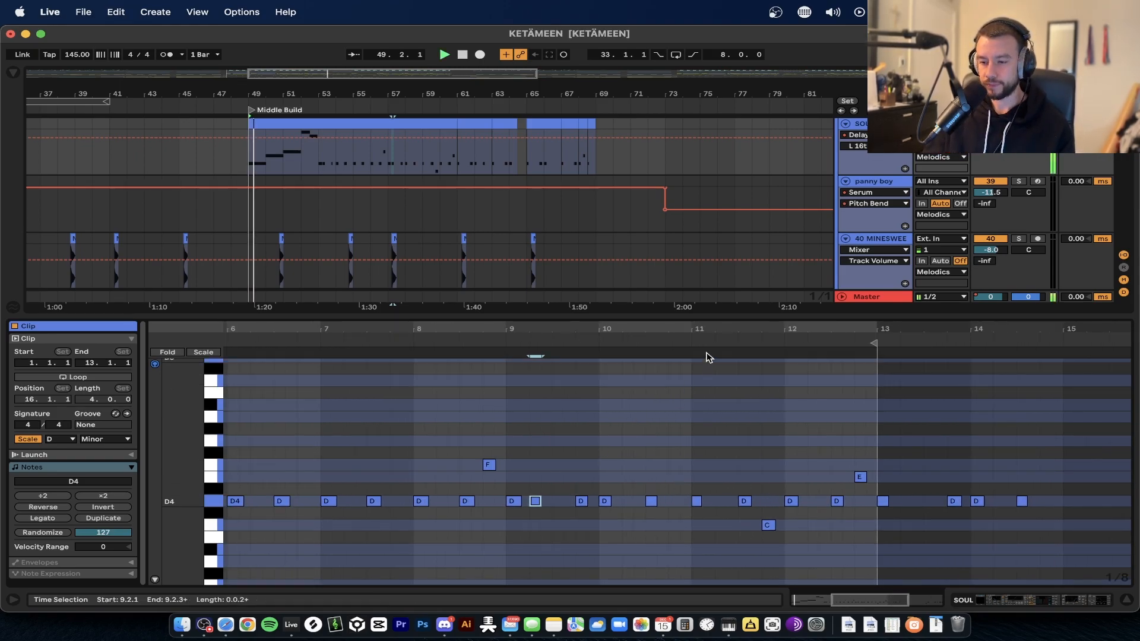
scroll(761, 416, "down", 3)
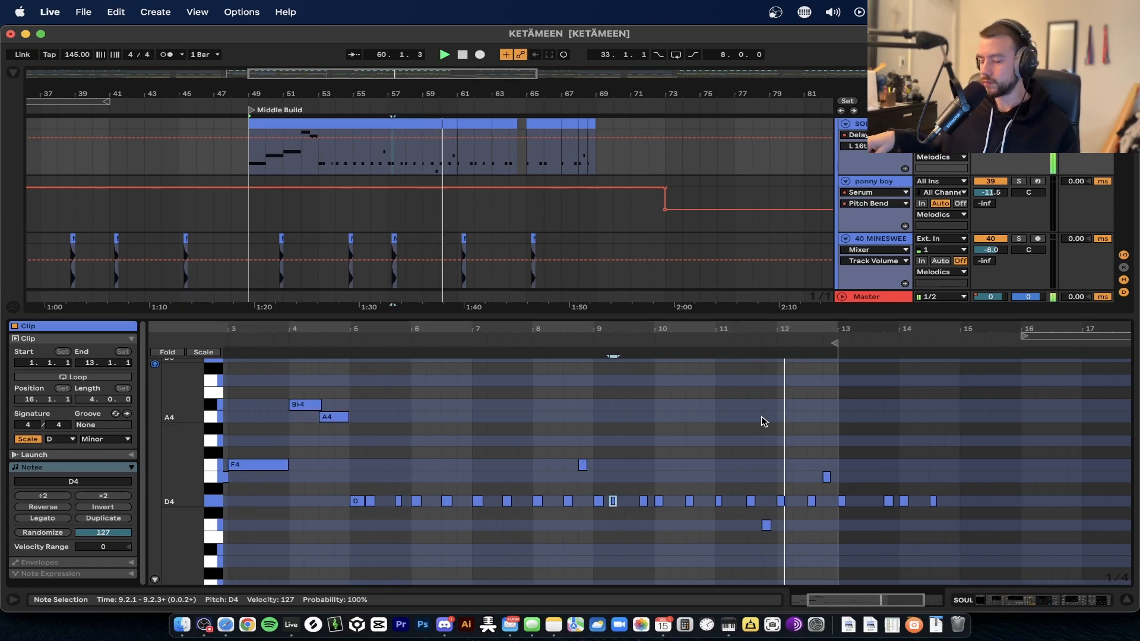
scroll(761, 416, "down", 2)
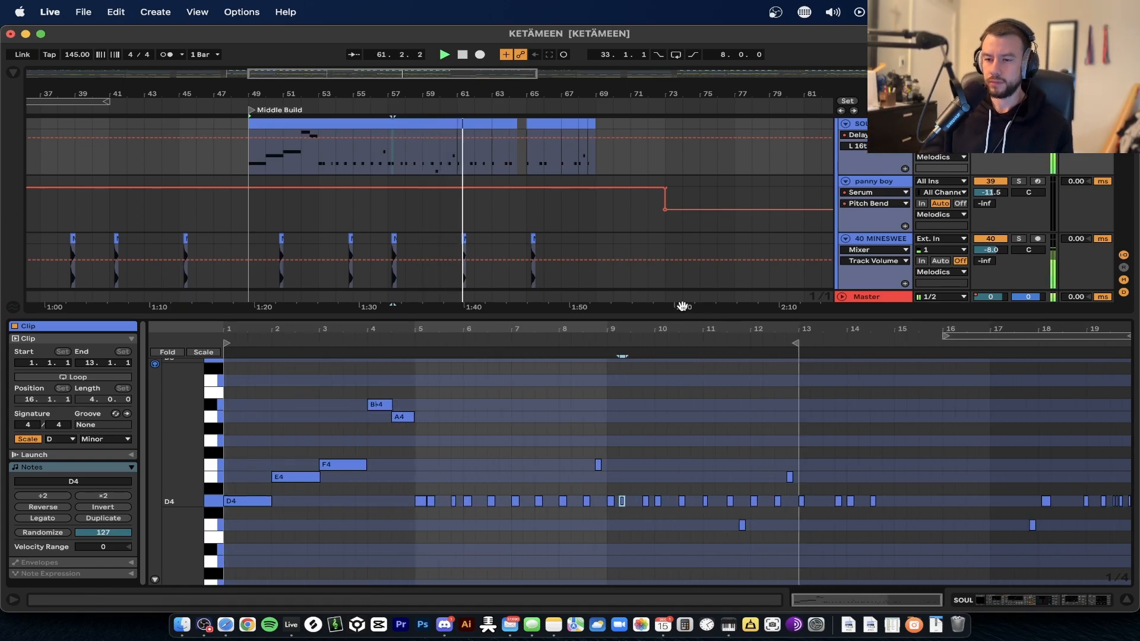
Close the note editor, show the Master track's device chain, and stop playback
double_click(405, 314)
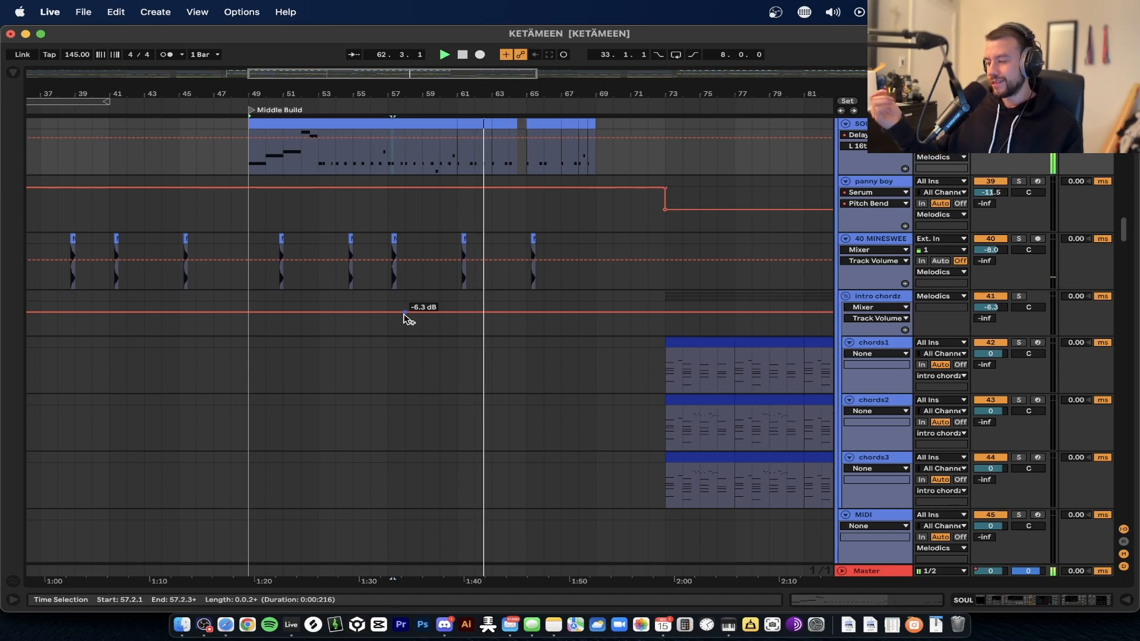
double_click(867, 570)
key("space")
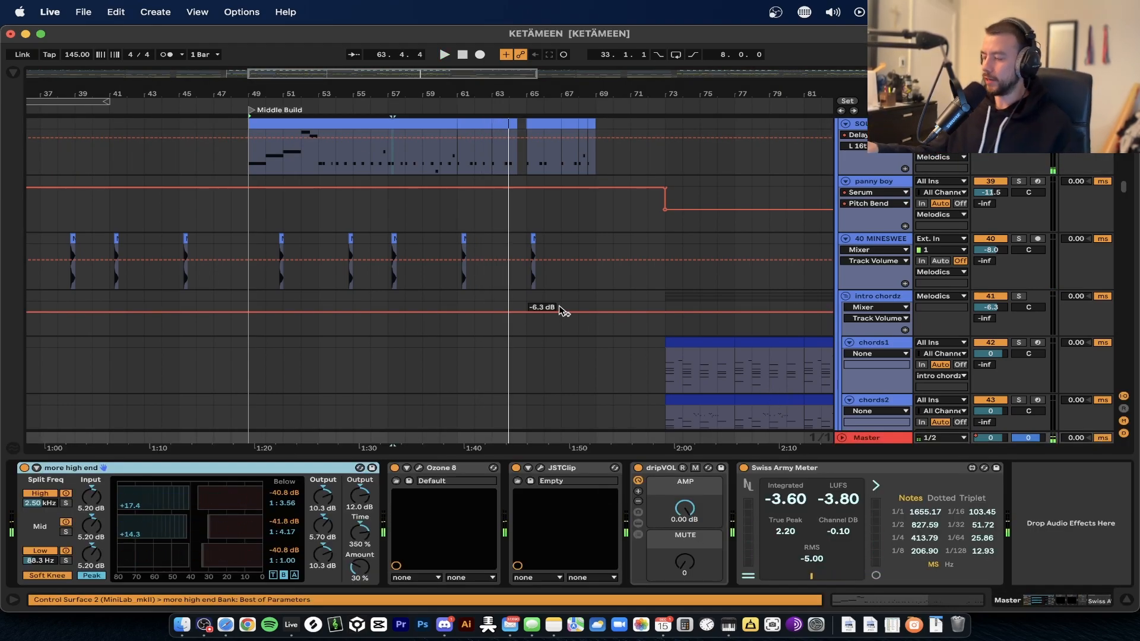